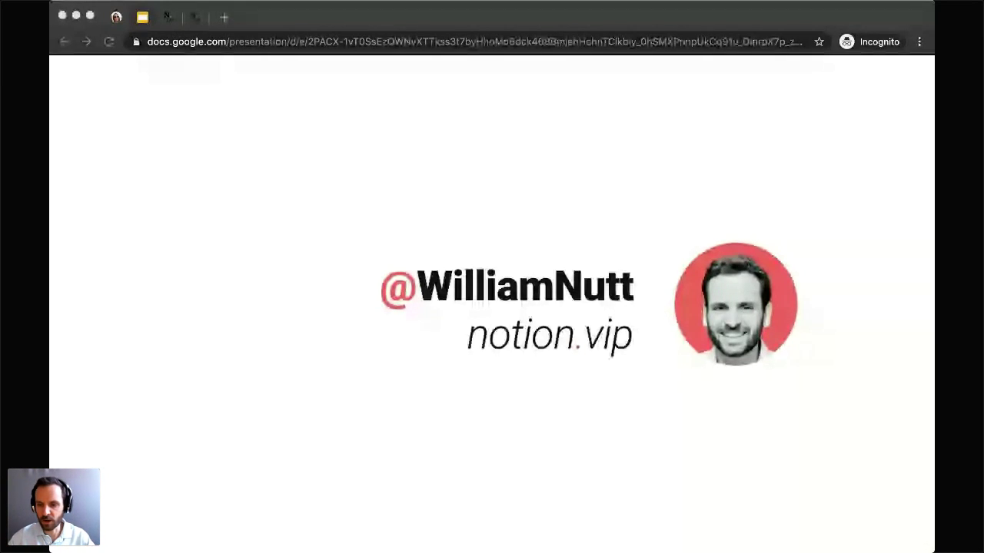
Look over the notion.vip articles on personal pages and bulletproof workspaces, and return to the personal Notion page.
click(143, 20)
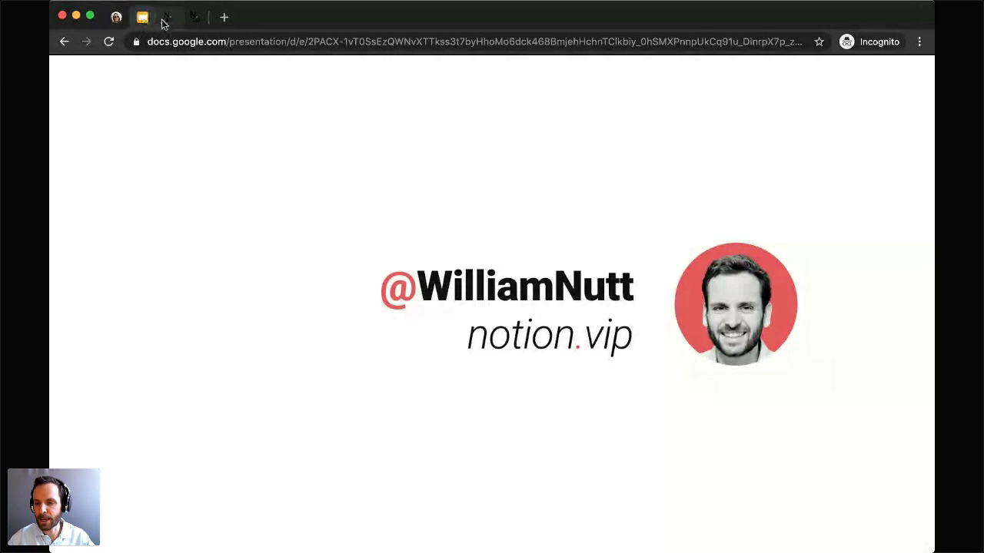
click(165, 19)
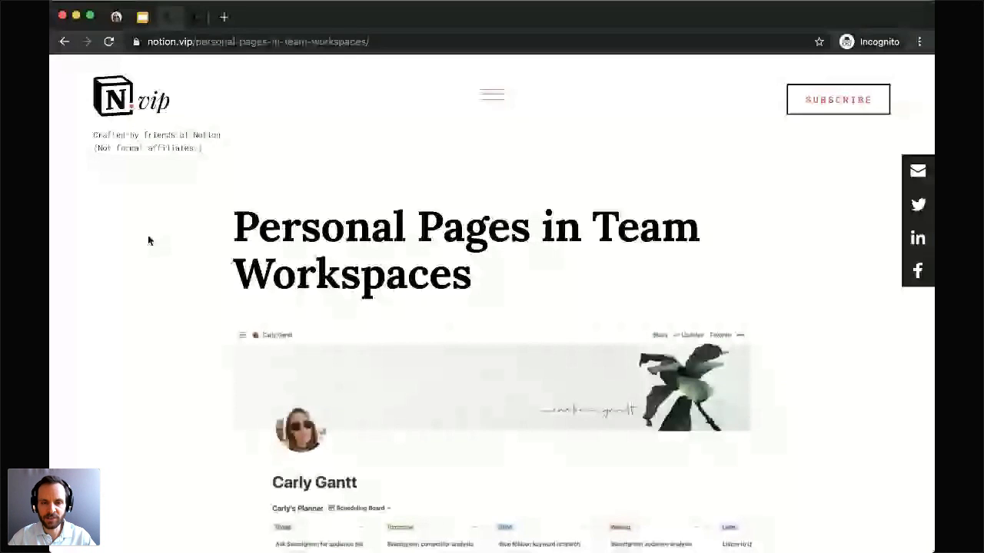
click(115, 19)
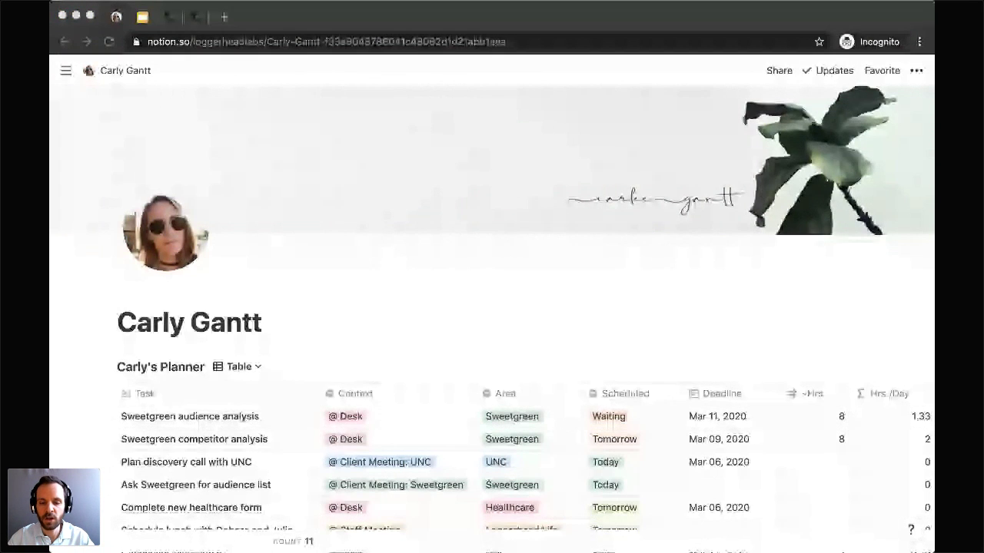
click(296, 213)
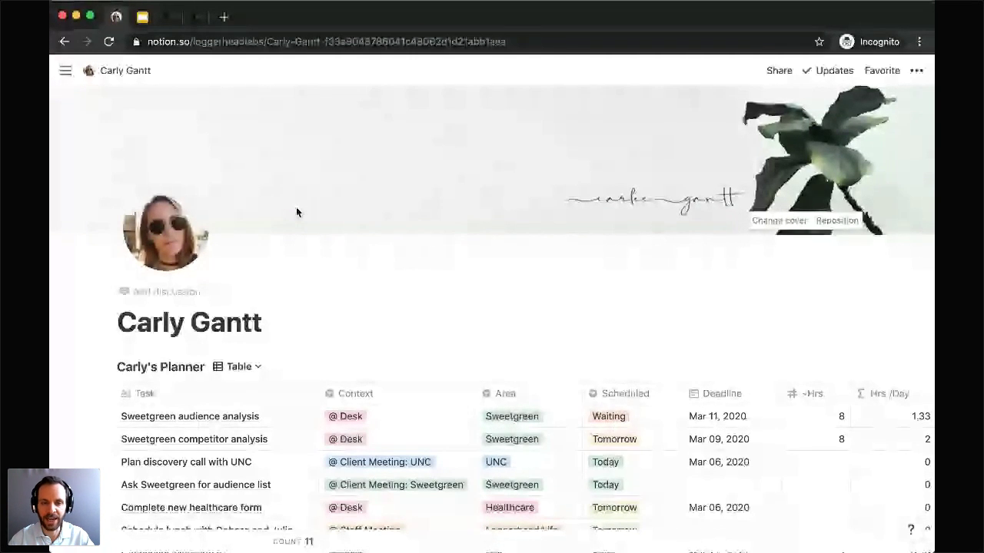
click(196, 23)
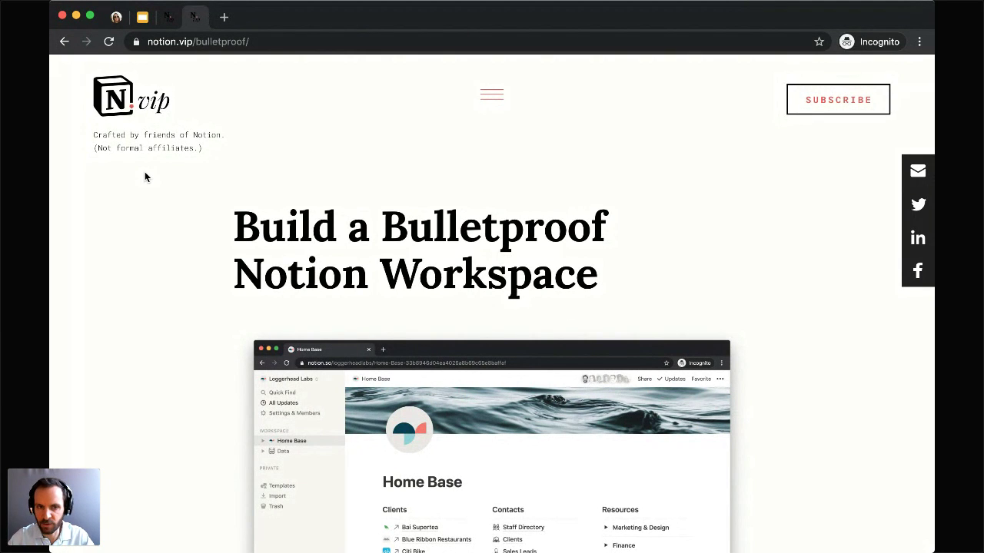
click(113, 23)
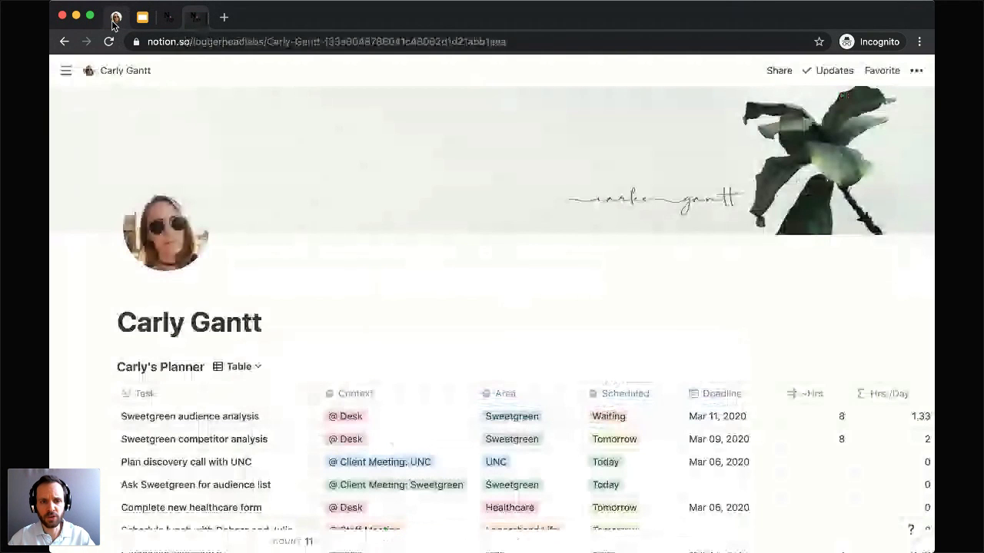
Open the workspace's Data page and look over its Areas, Projects and Tasks databases.
mouse_move(67, 71)
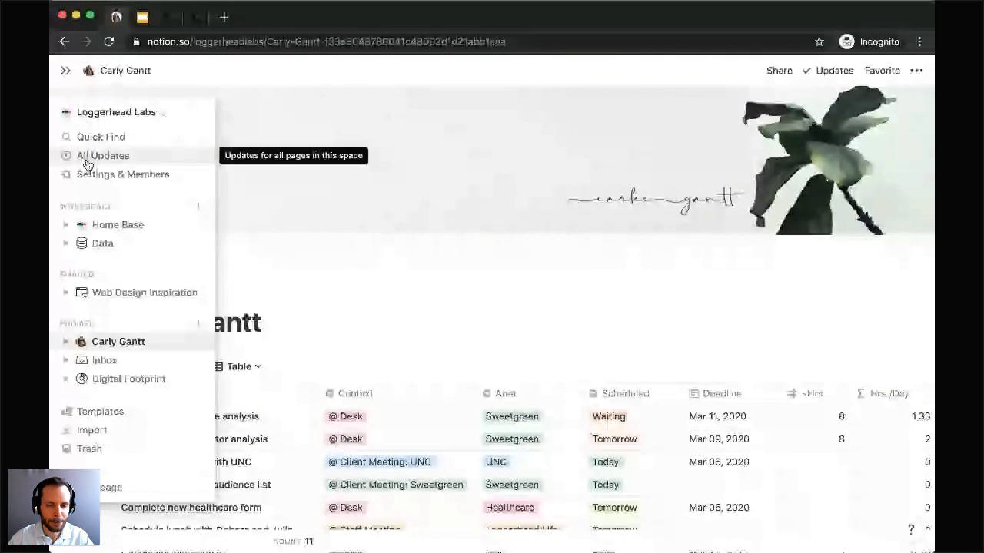
click(100, 244)
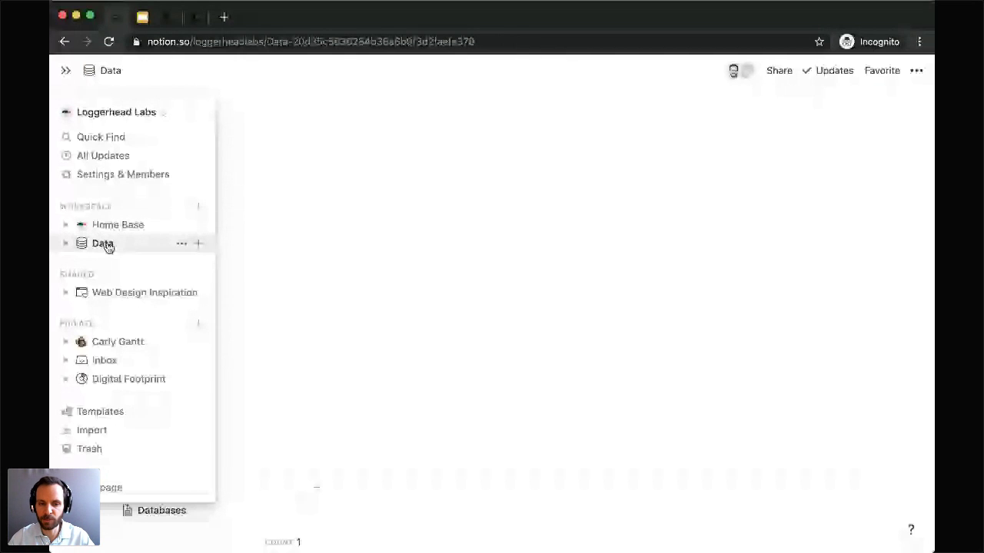
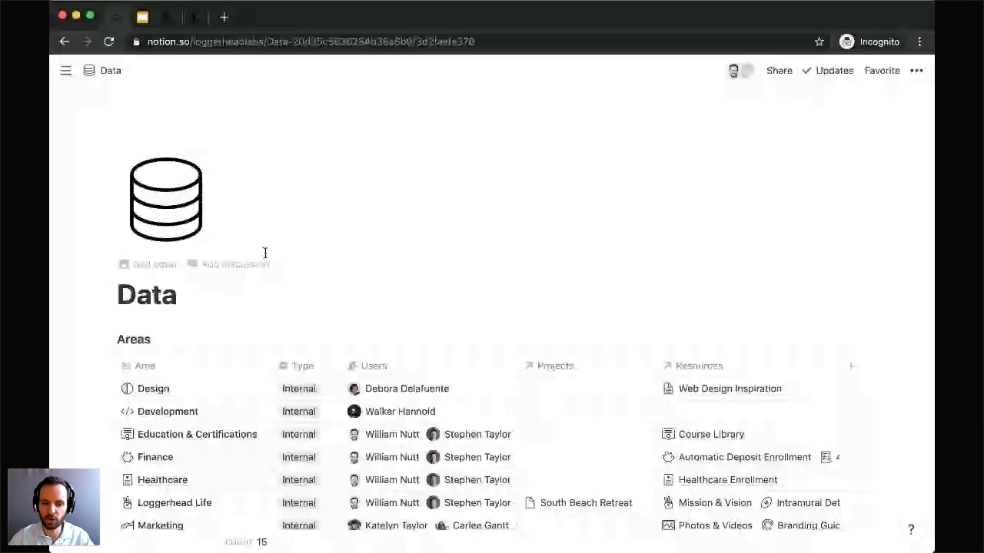
scroll(157, 302, down, 1)
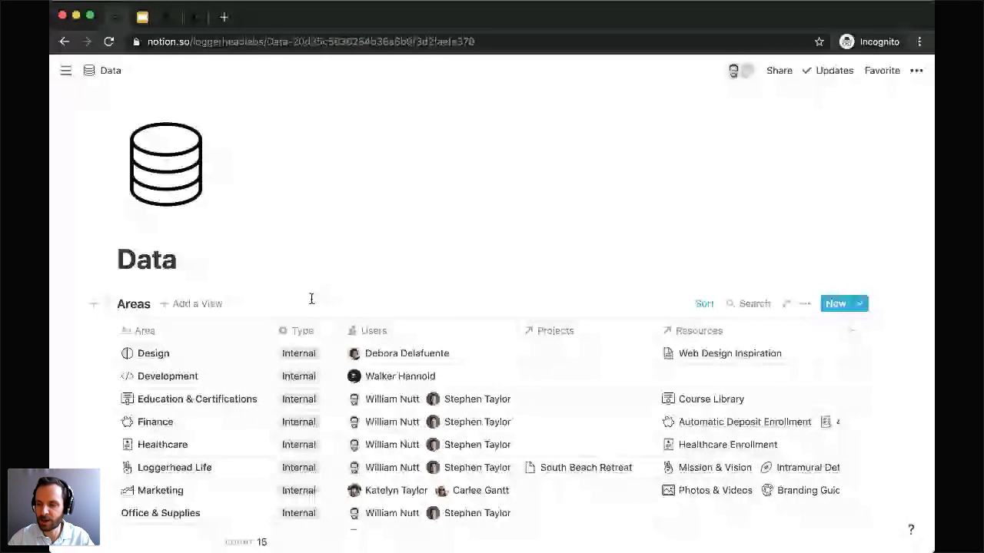
scroll(311, 299, down, 2)
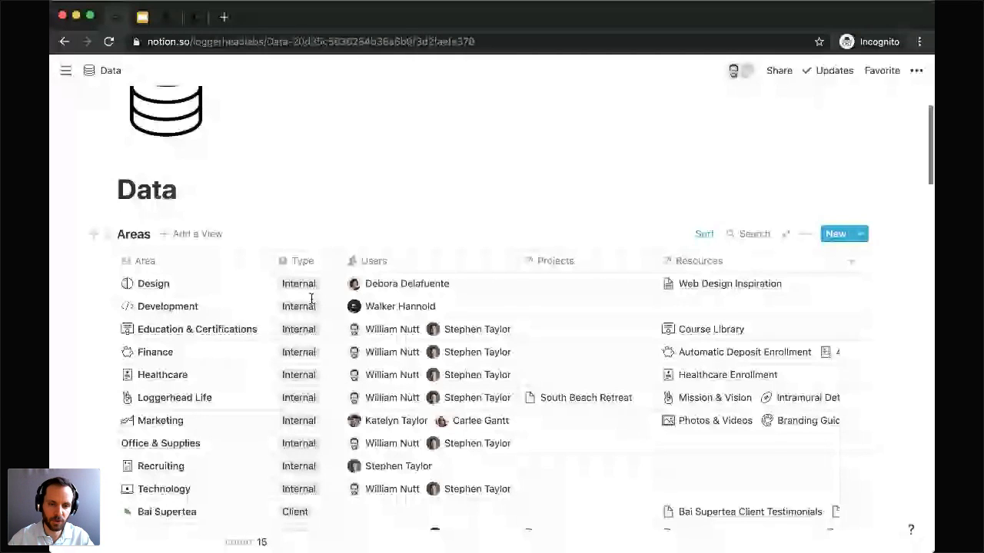
scroll(311, 300, down, 10)
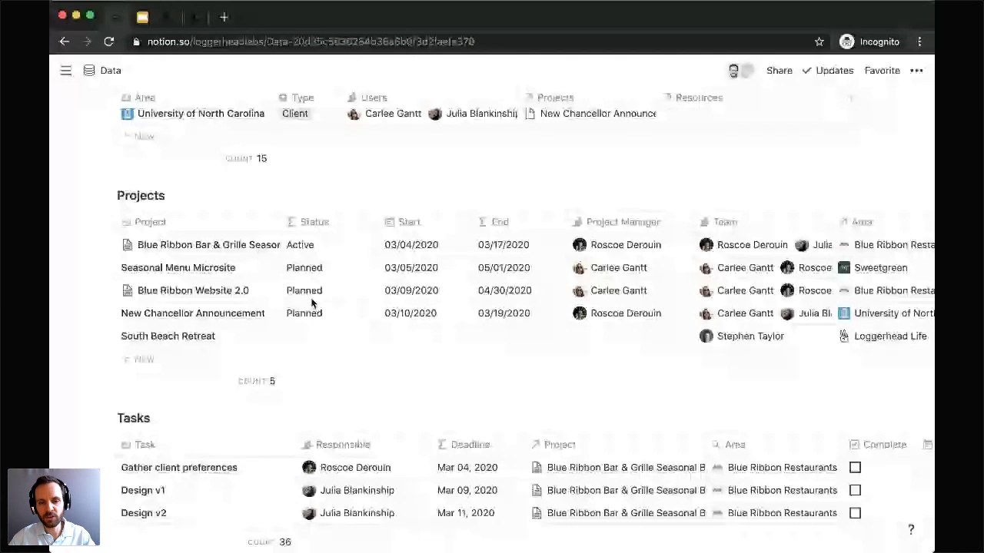
scroll(311, 300, up, 3)
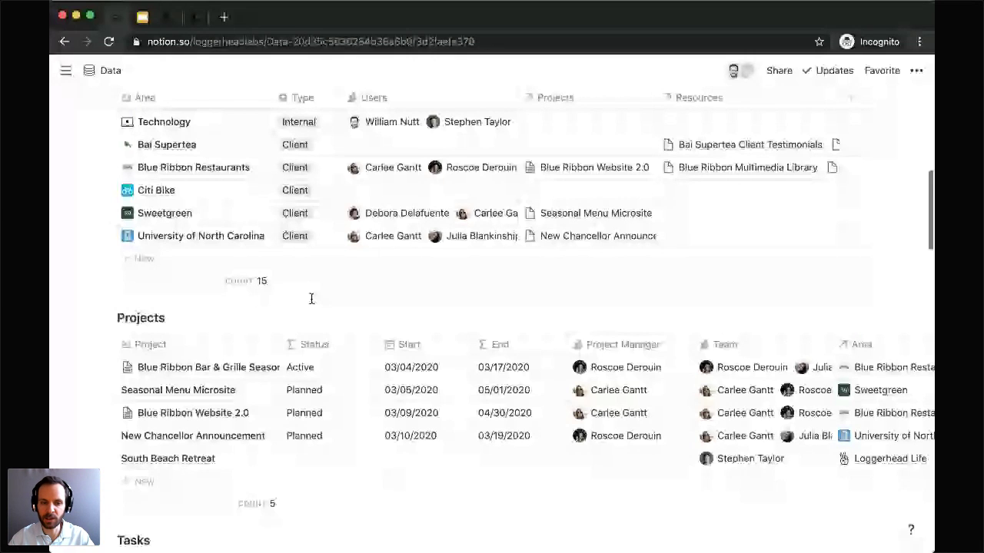
scroll(312, 298, up, 6)
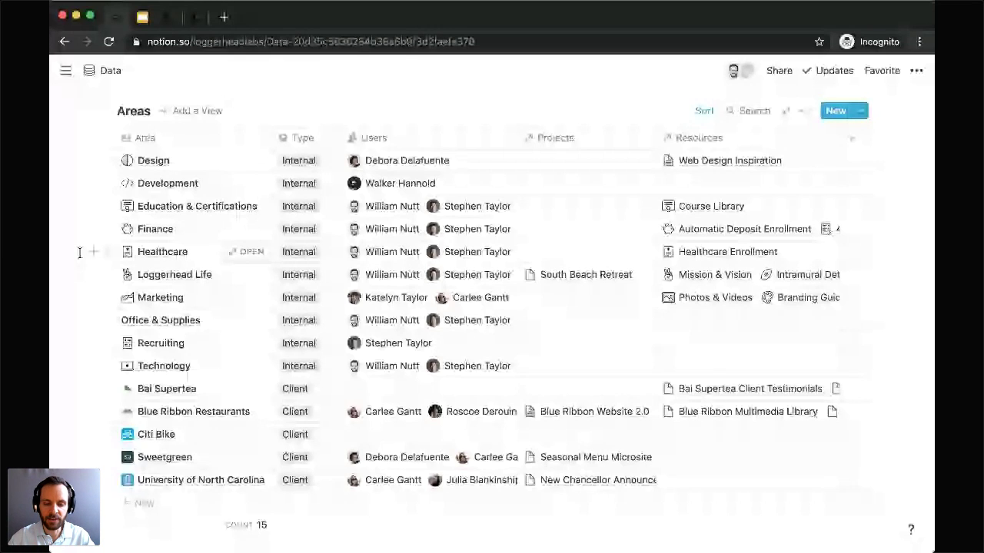
Examine how the Projects and Tasks databases relate to the entries in the Areas database on the Data page.
scroll(79, 252, down, 3)
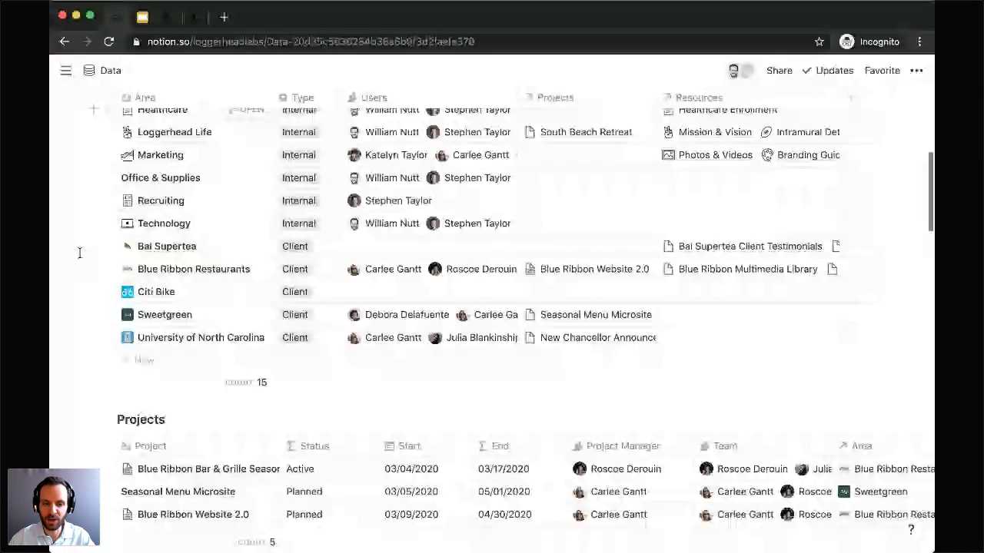
scroll(79, 253, down, 4)
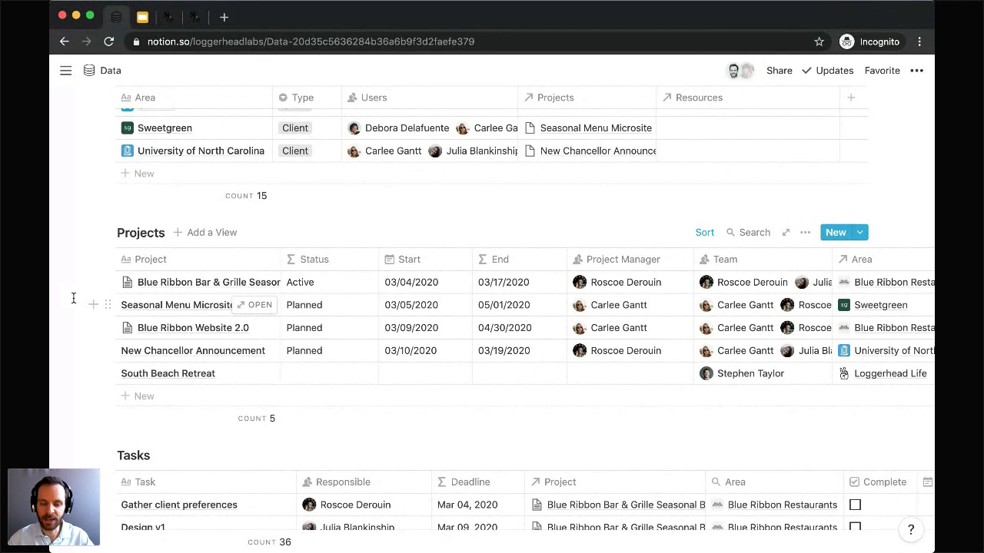
scroll(73, 298, down, 2)
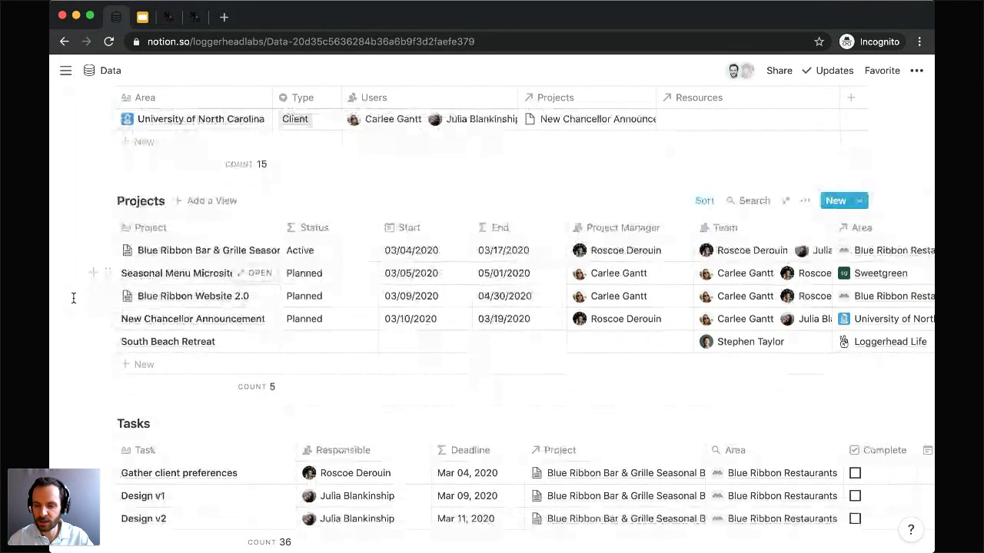
scroll(74, 298, down, 2)
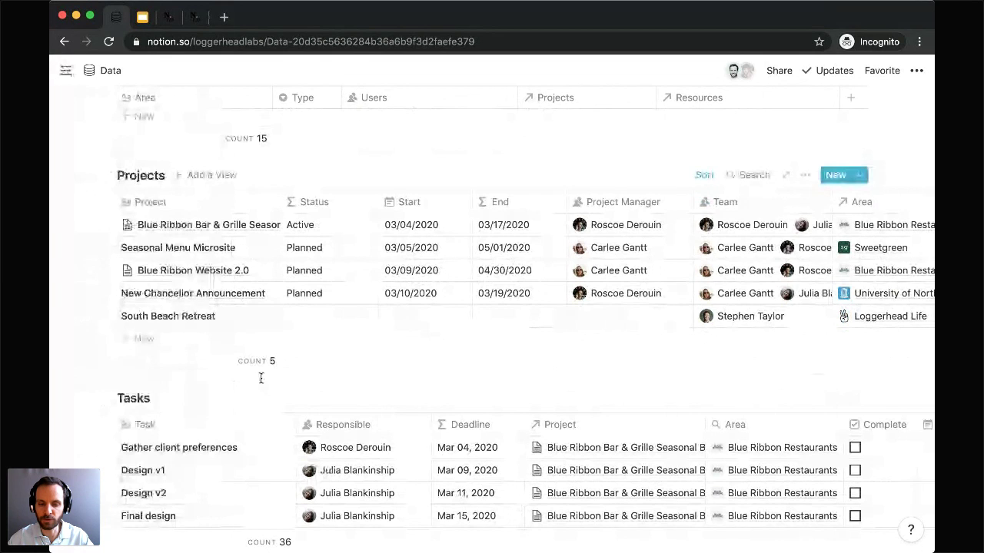
scroll(86, 361, up, 3)
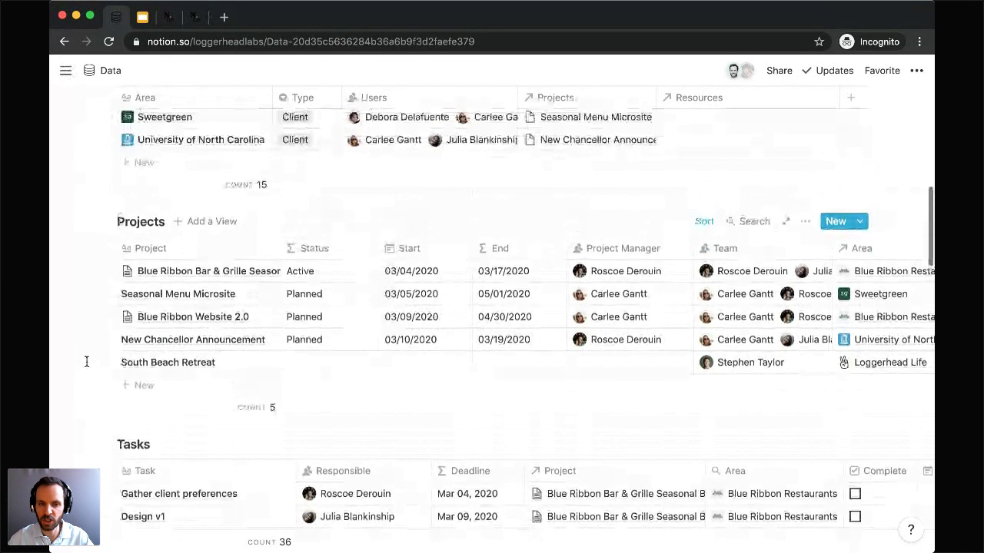
scroll(86, 361, up, 3)
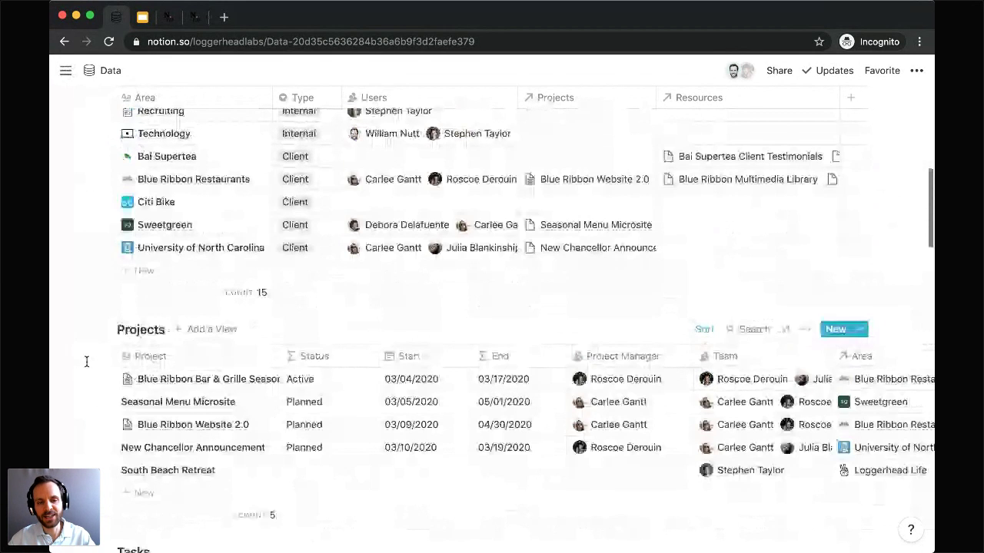
scroll(86, 362, up, 4)
scroll(86, 361, up, 3)
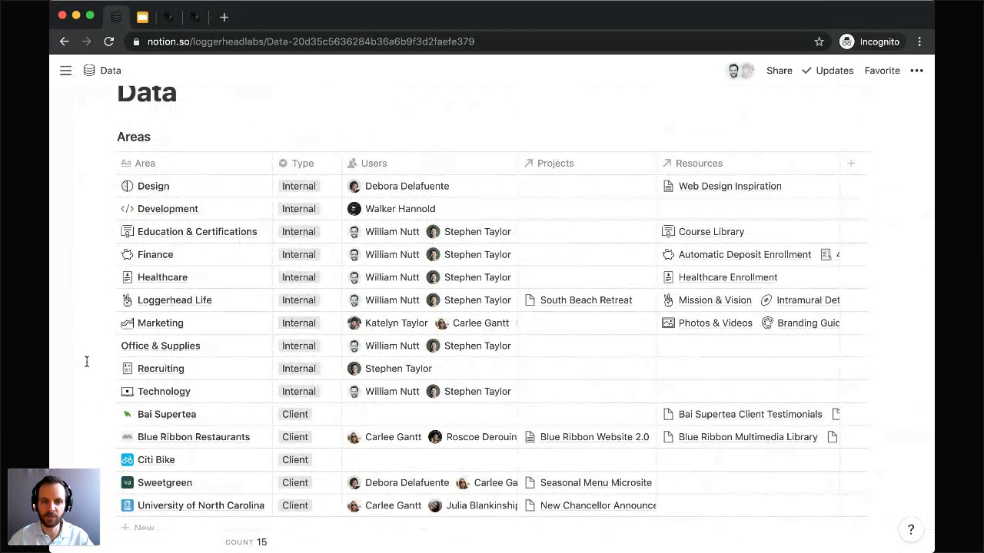
View the workspace's Home Base page and go back to the personal page in the Private section.
mouse_move(70, 63)
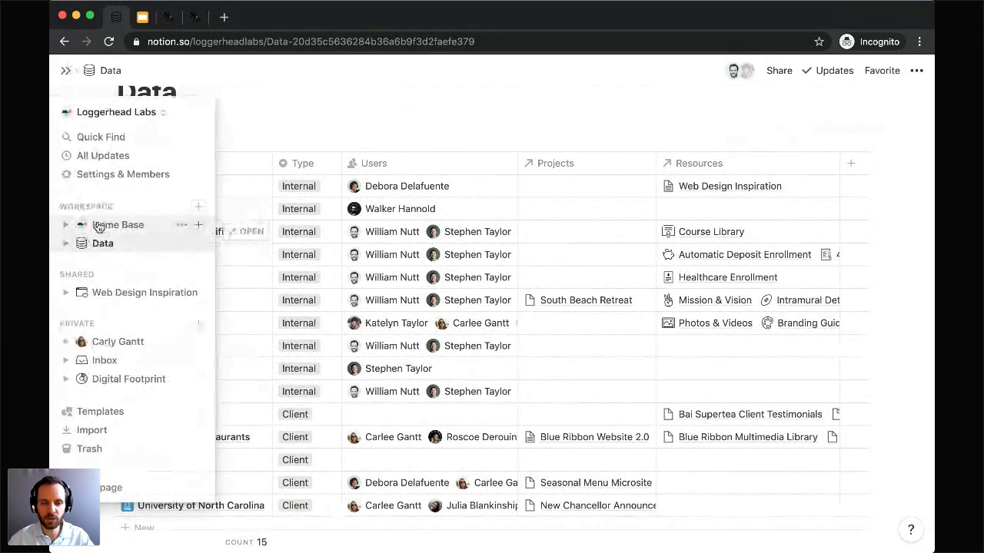
click(96, 225)
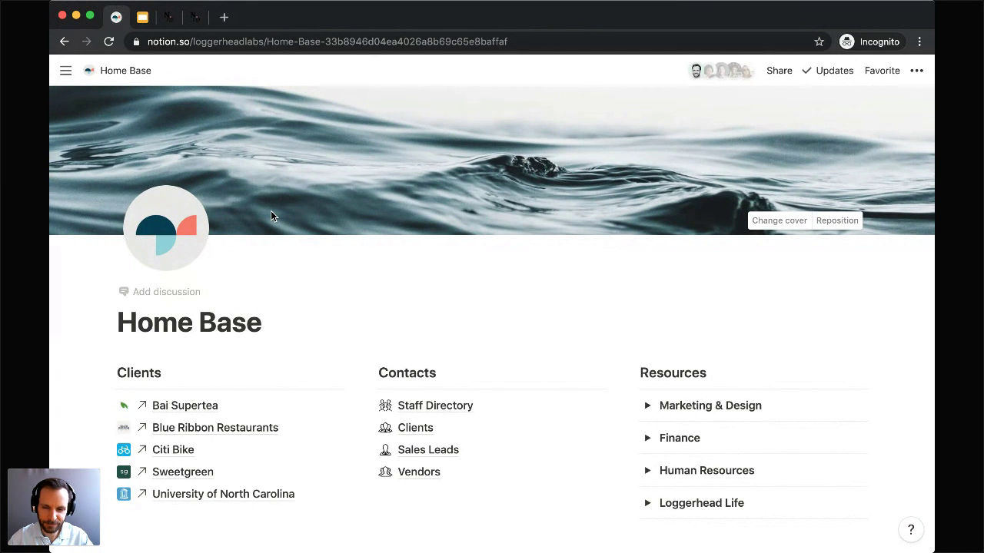
mouse_move(66, 70)
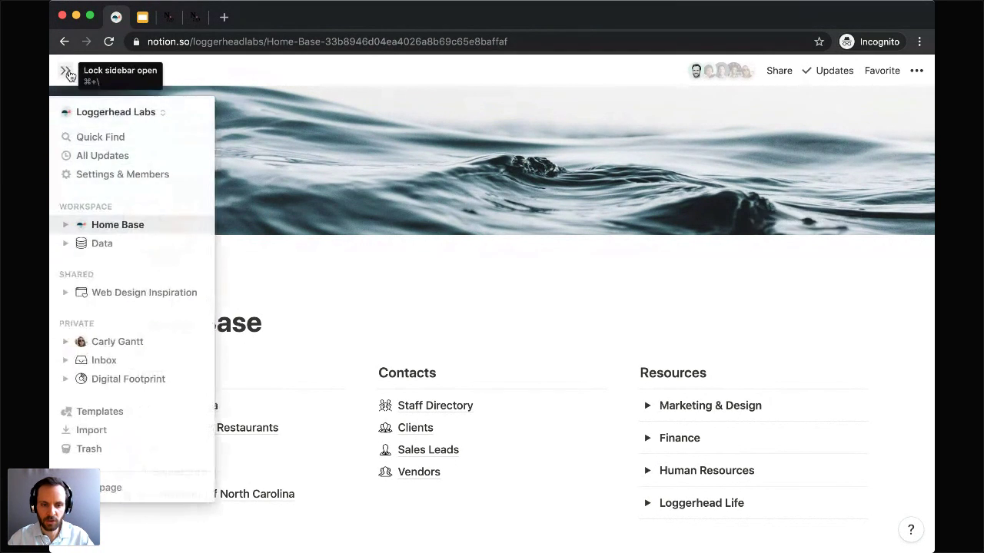
click(108, 346)
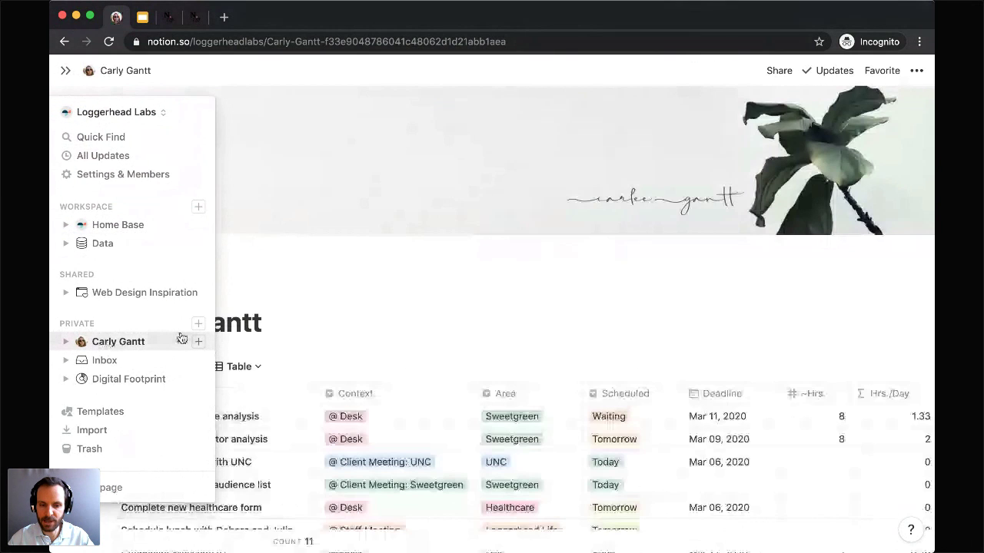
Look through the personal page's planner, Assigned Tasks, Weekly Goals, My Areas, My Projects and Links & Resources sections.
scroll(204, 335, down, 1)
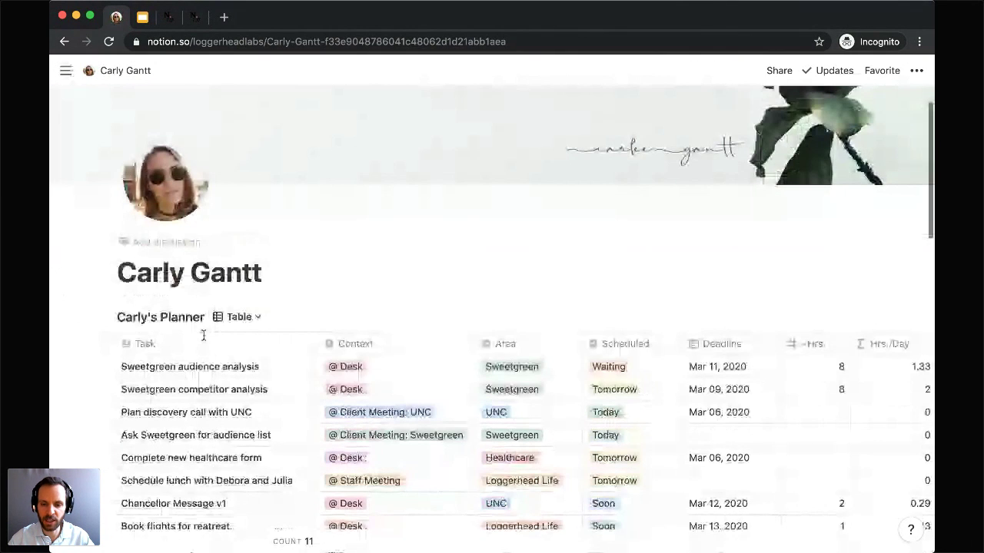
scroll(203, 335, down, 3)
scroll(203, 334, down, 4)
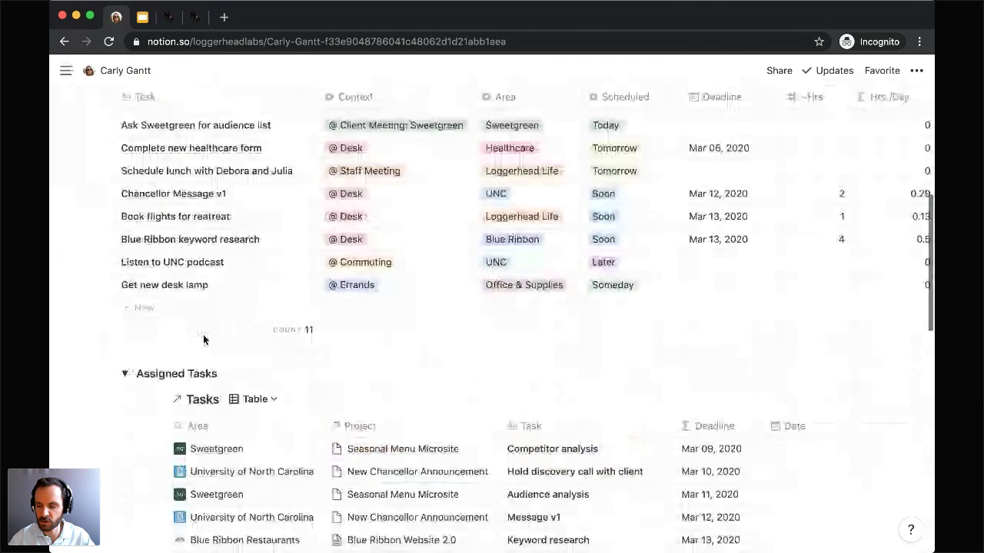
scroll(203, 334, down, 3)
scroll(203, 338, down, 6)
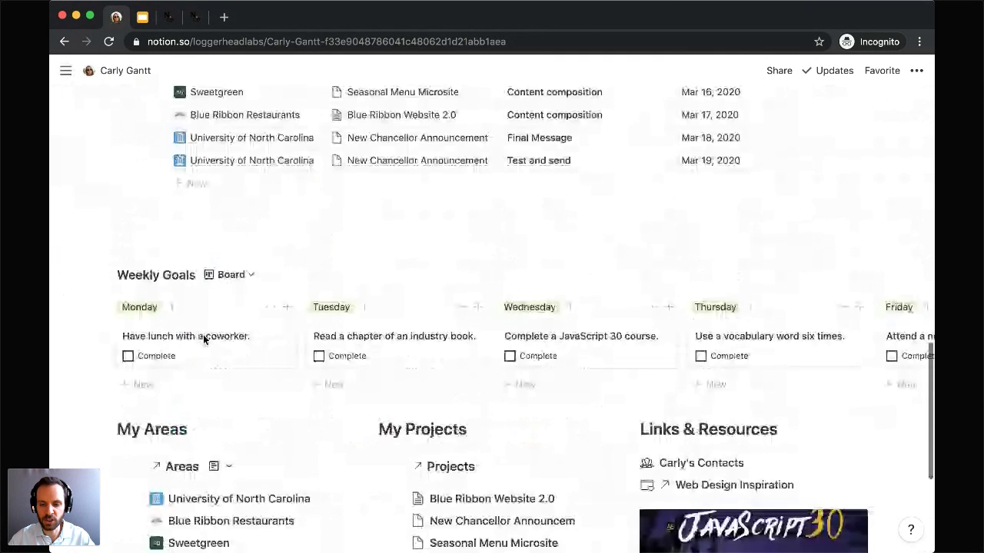
scroll(203, 338, down, 2)
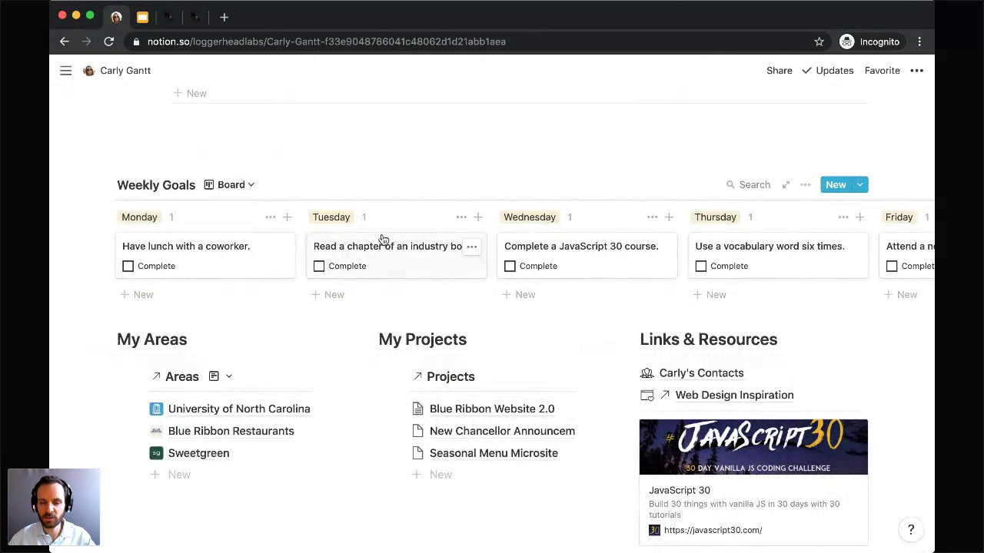
scroll(382, 239, up, 1)
scroll(383, 240, up, 5)
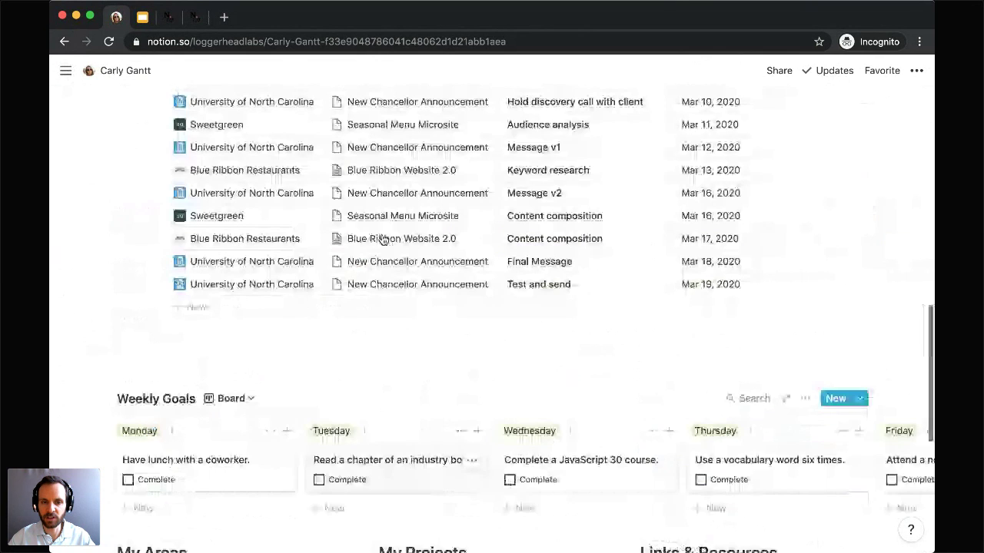
scroll(383, 239, up, 3)
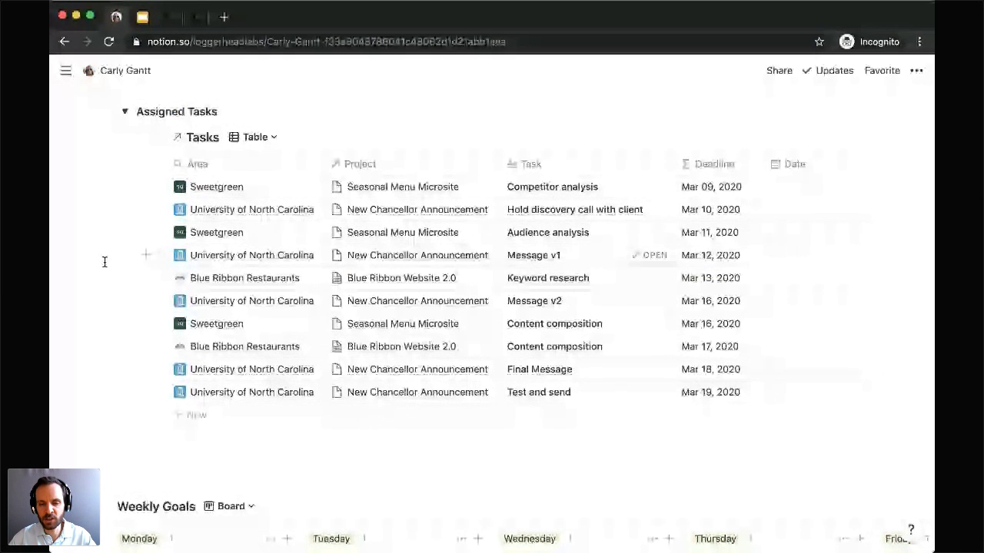
Examine the Assigned Tasks table and compare it with the tasks in the personal planner above it.
scroll(104, 262, down, 1)
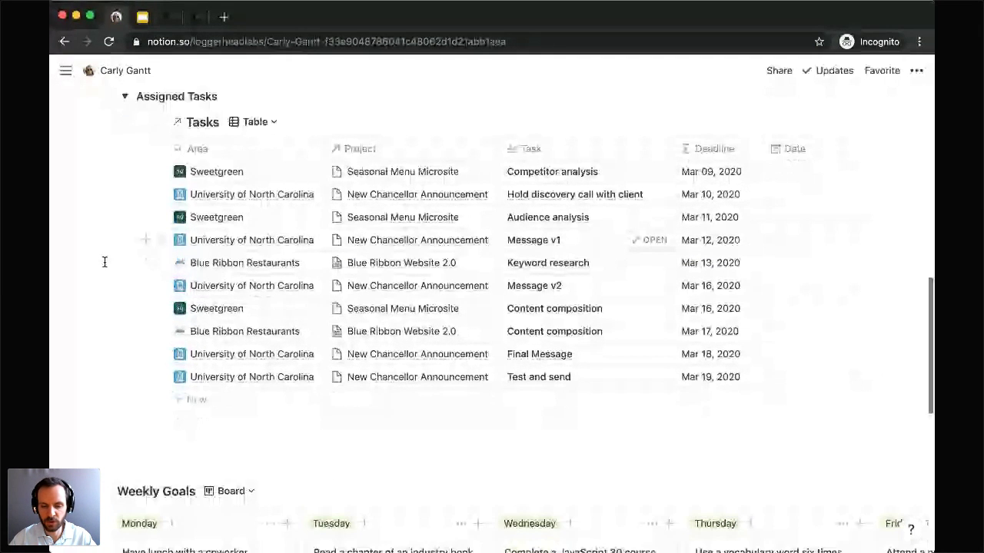
scroll(104, 262, down, 2)
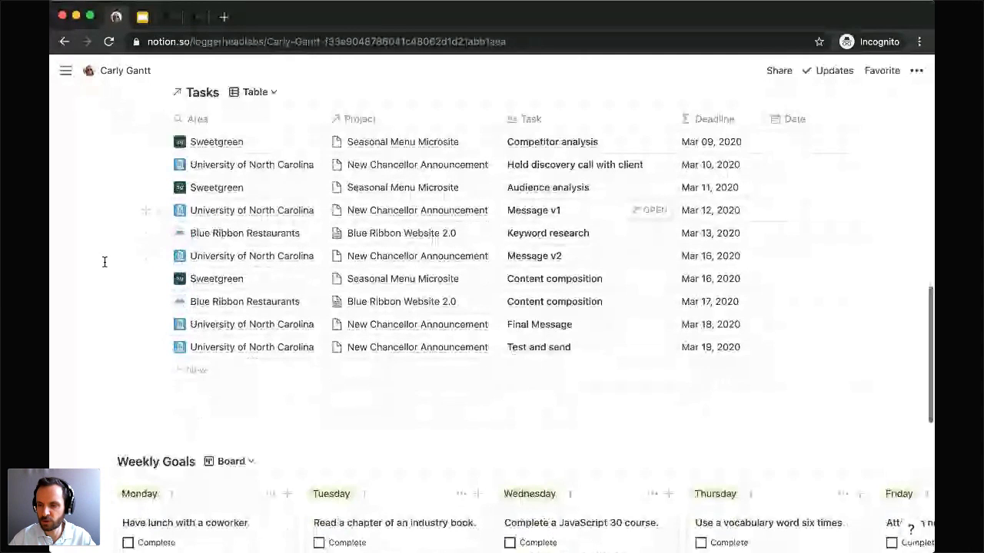
scroll(104, 262, up, 1)
scroll(105, 262, up, 3)
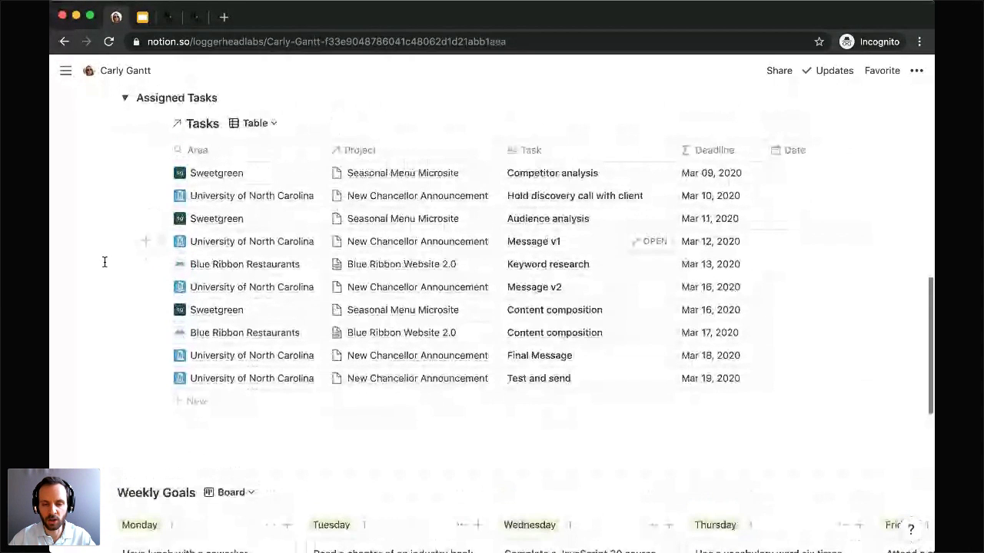
scroll(104, 262, up, 5)
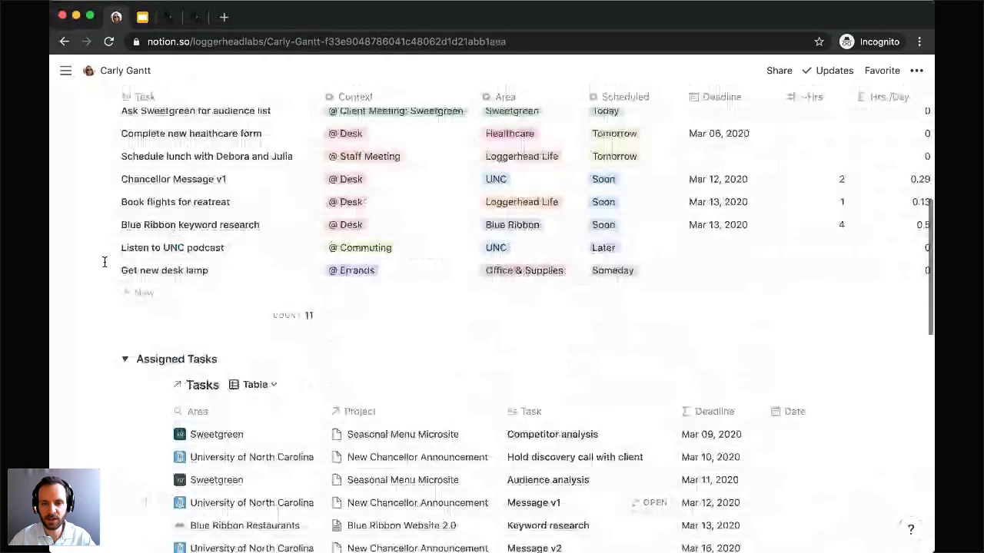
Review the personal planner, Assigned Tasks, Weekly Goals, My Areas, My Projects and Links & Resources on the personal page.
scroll(105, 262, up, 4)
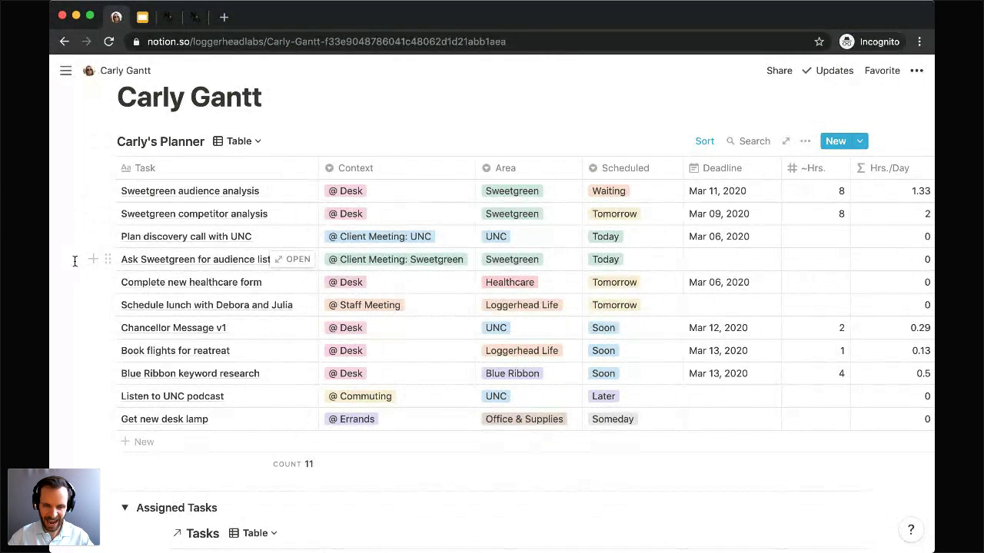
scroll(75, 261, down, 1)
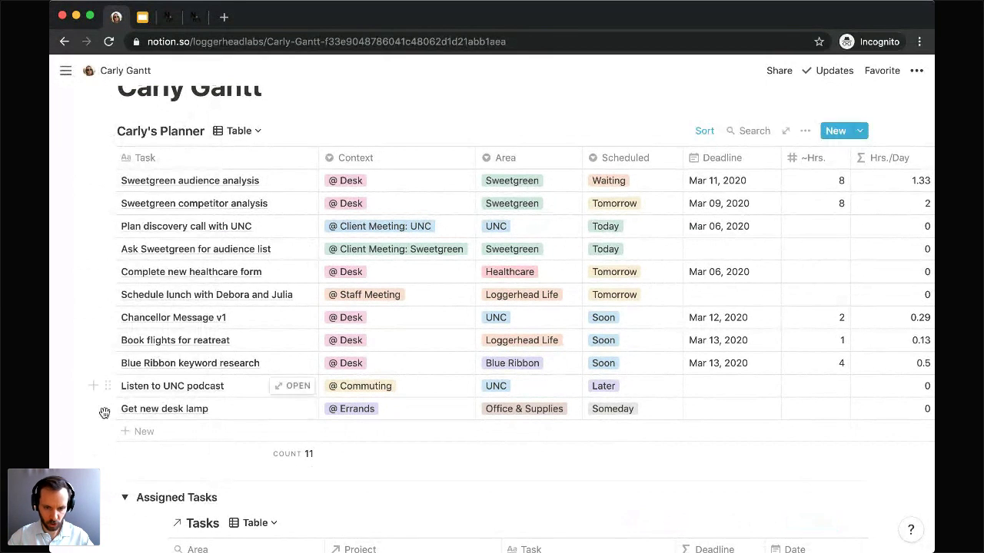
scroll(525, 319, down, 5)
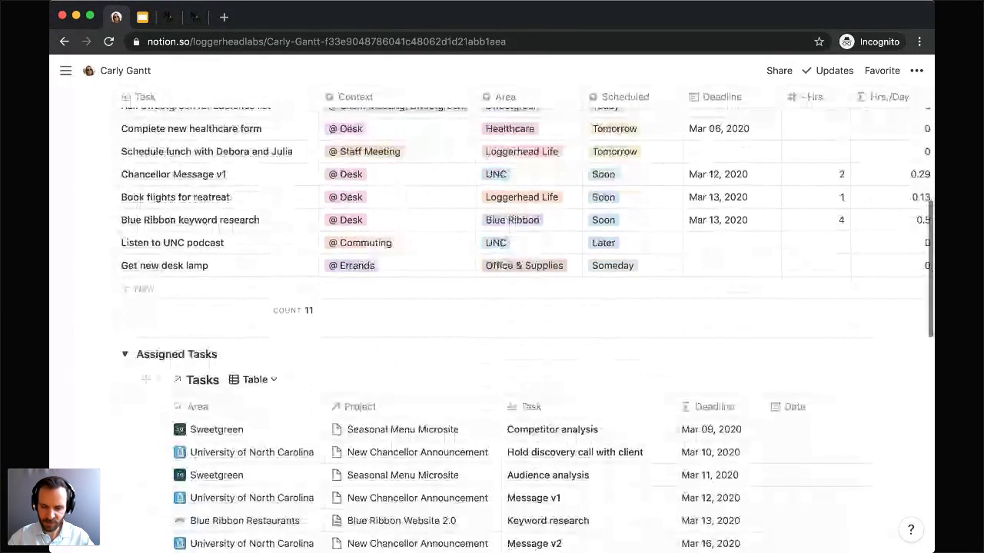
scroll(525, 319, down, 5)
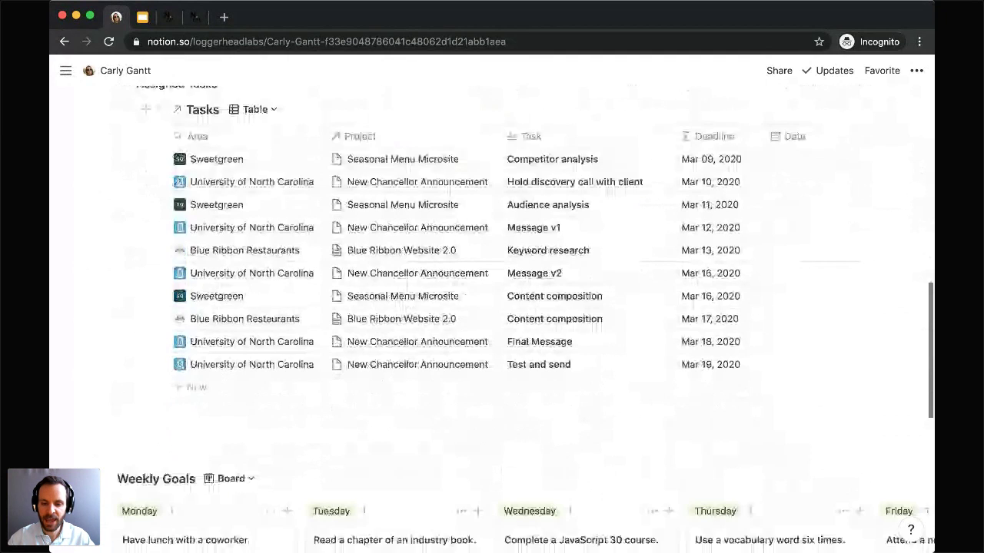
scroll(525, 319, down, 4)
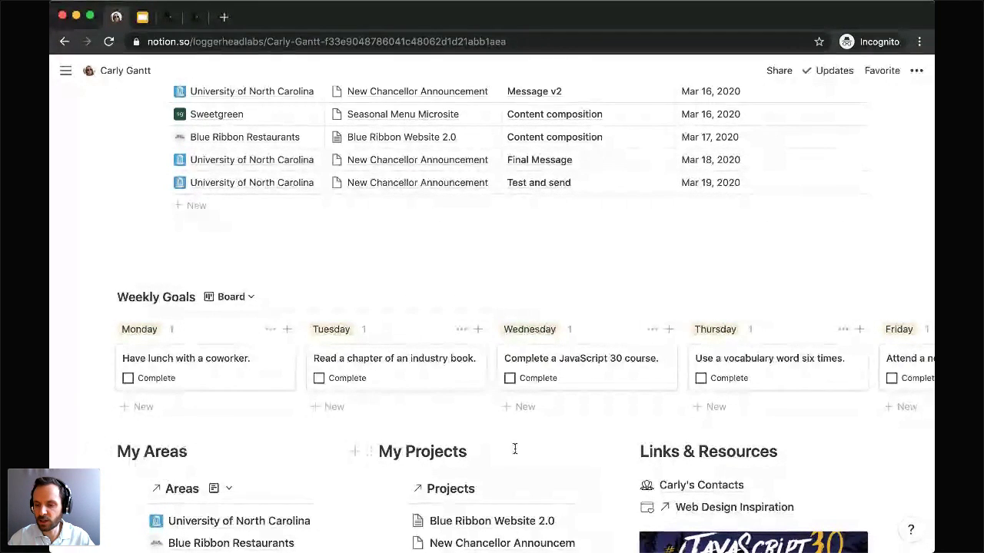
scroll(515, 449, down, 3)
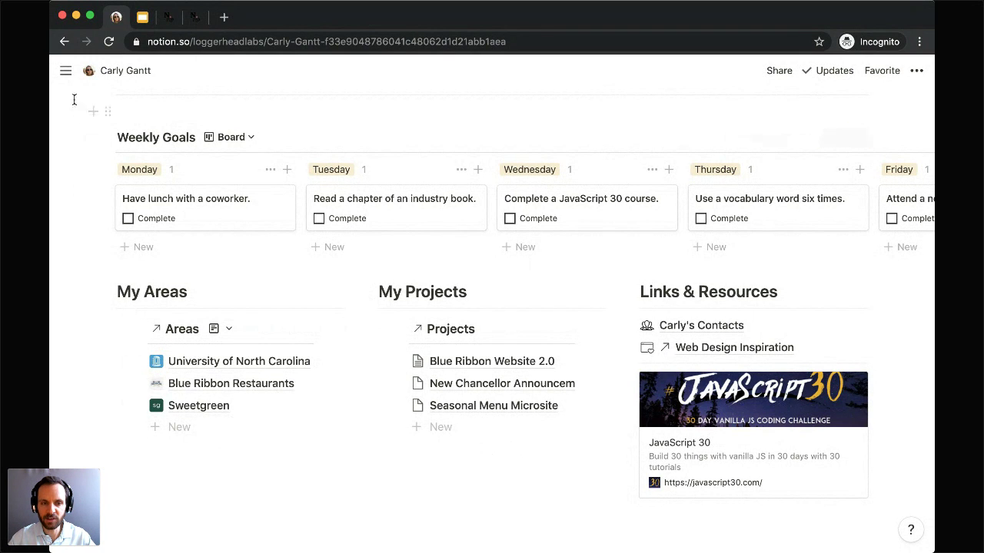
Open the workspace's Data page and examine the people and relation columns of its Areas, Projects and Tasks databases.
mouse_move(68, 76)
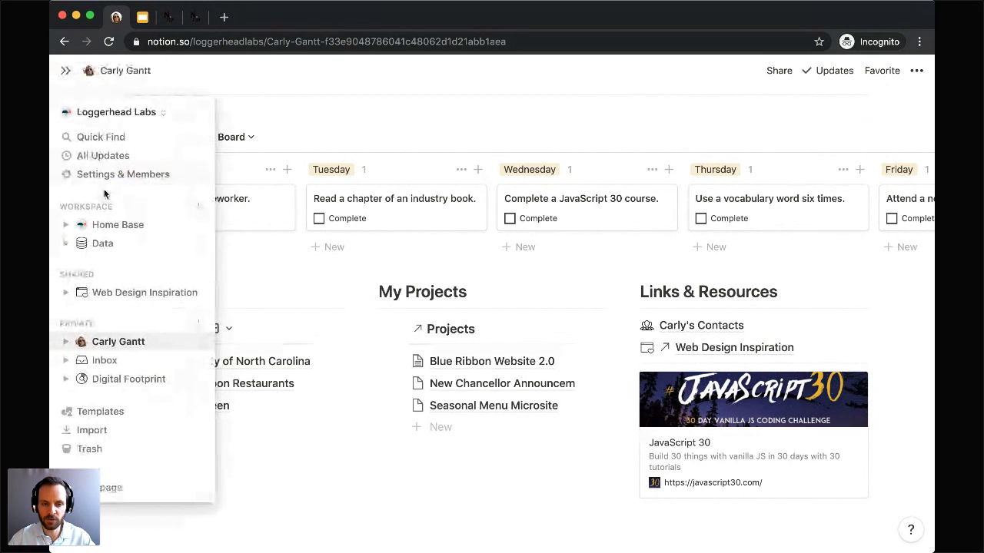
click(105, 243)
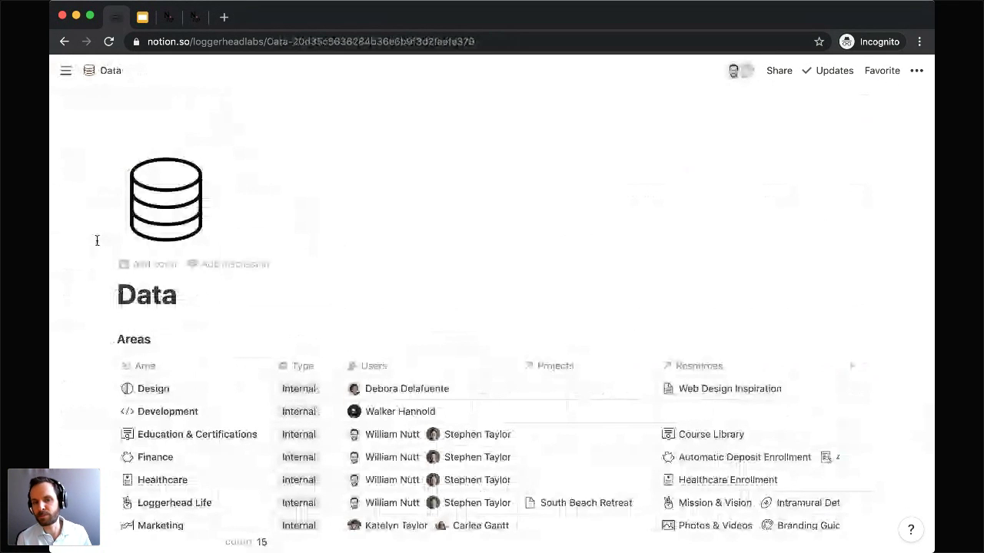
scroll(97, 241, down, 1)
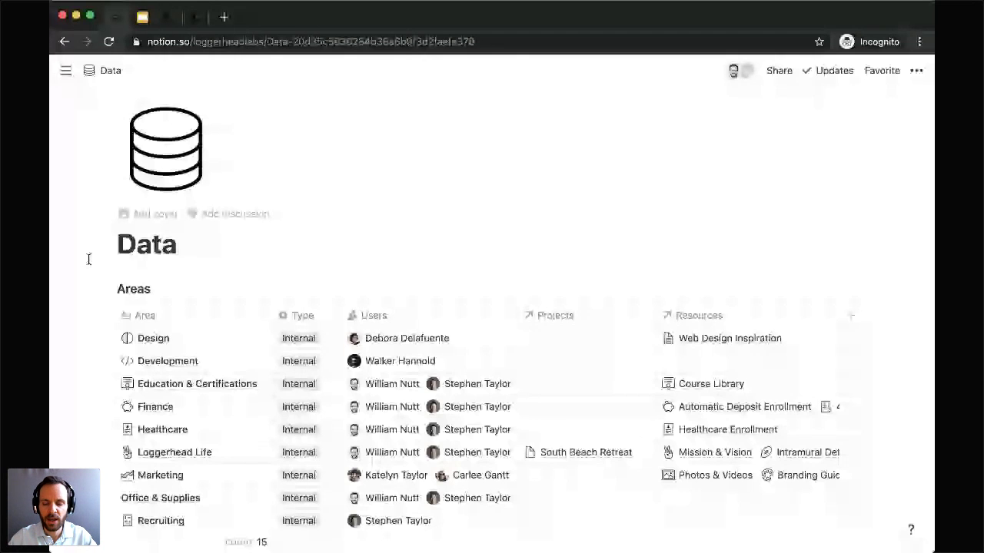
scroll(411, 211, down, 3)
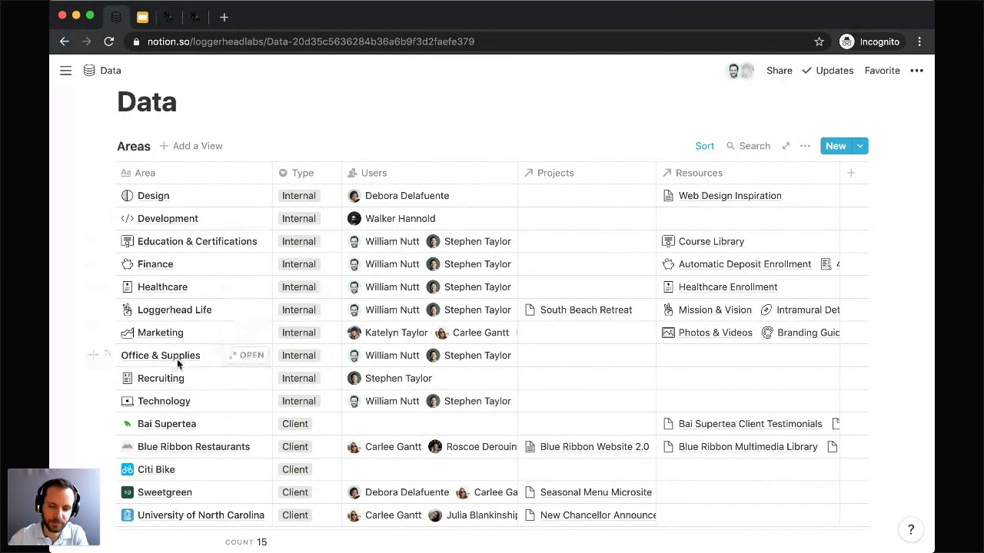
scroll(179, 364, down, 1)
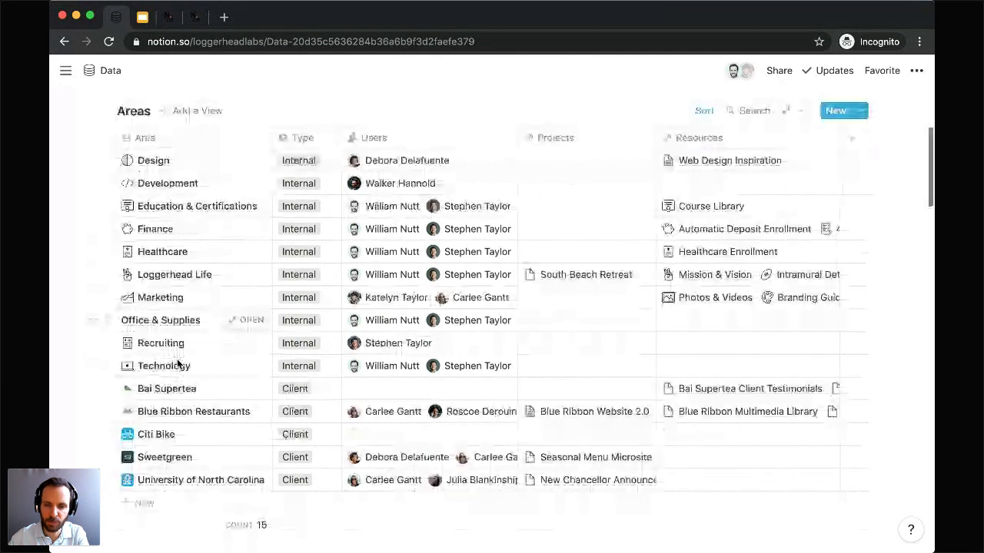
scroll(178, 364, down, 9)
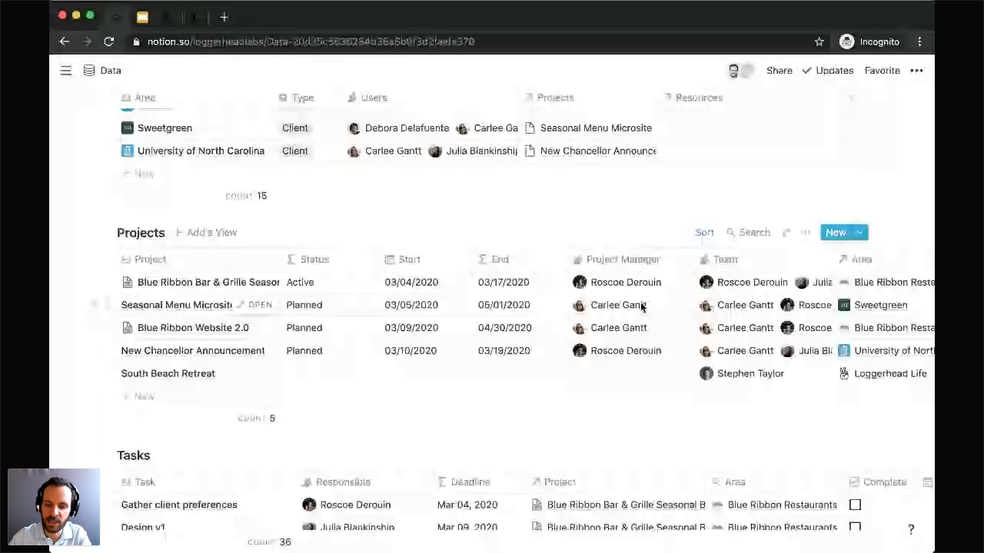
scroll(665, 330, down, 1)
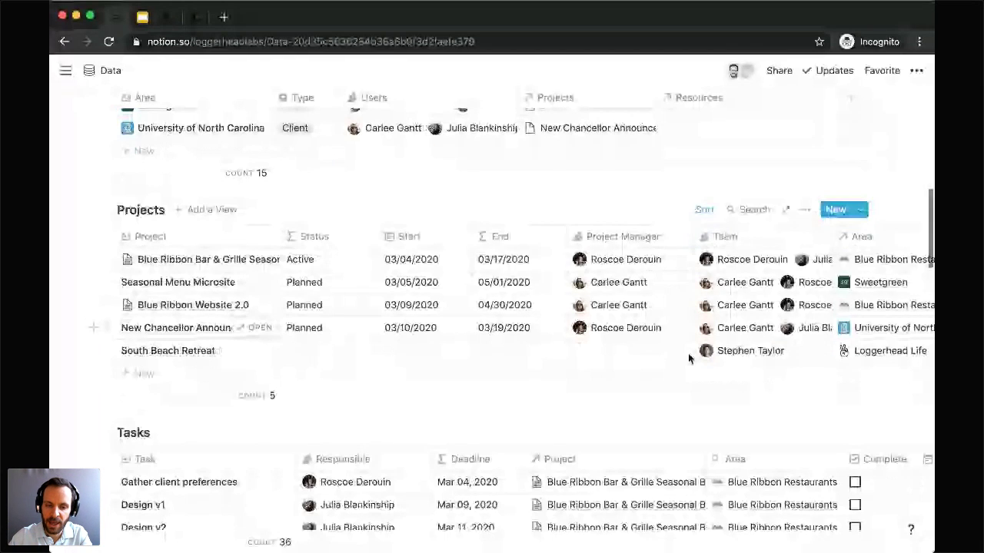
scroll(687, 356, down, 4)
scroll(615, 360, down, 2)
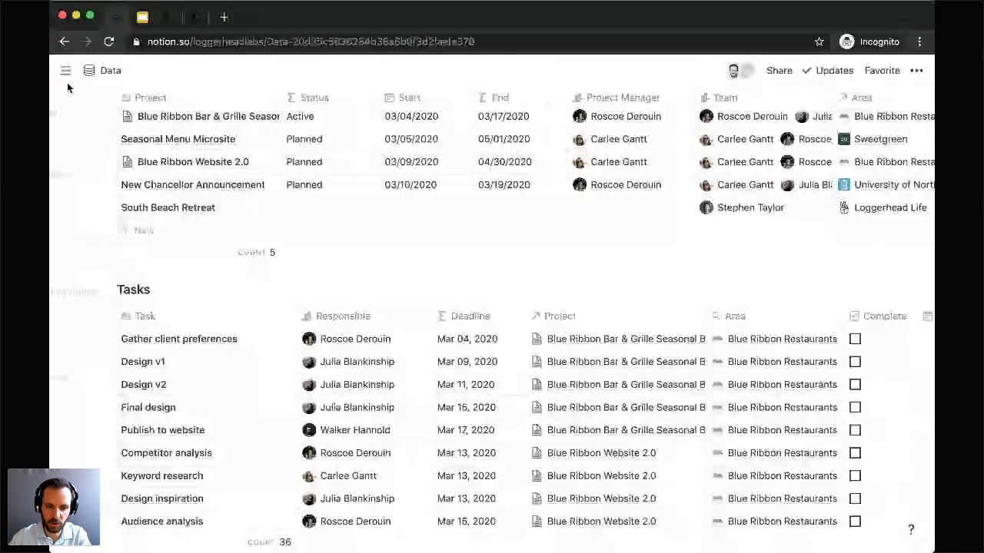
Return to the personal page in the Private section and look through it down to the My Areas and My Projects lists.
click(105, 342)
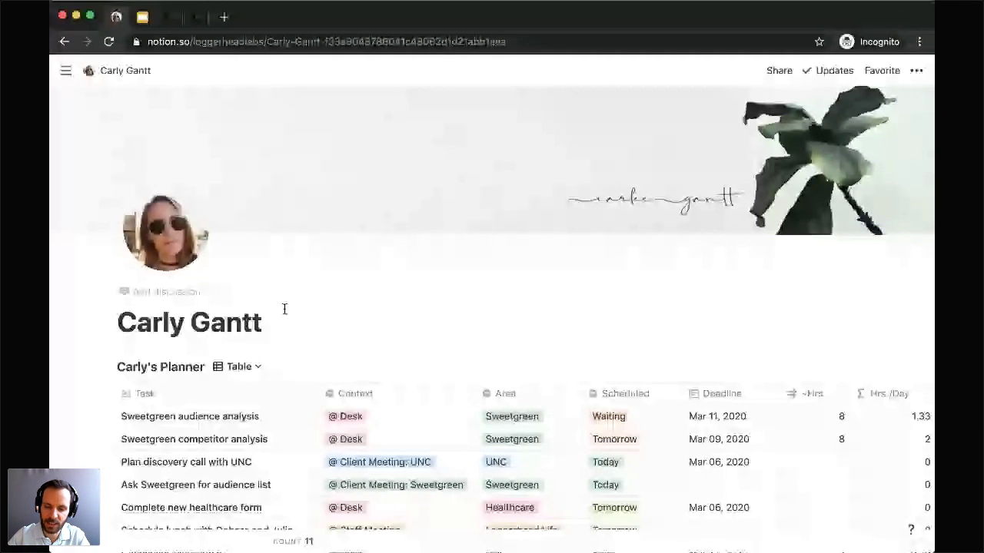
scroll(284, 308, down, 2)
scroll(285, 309, down, 3)
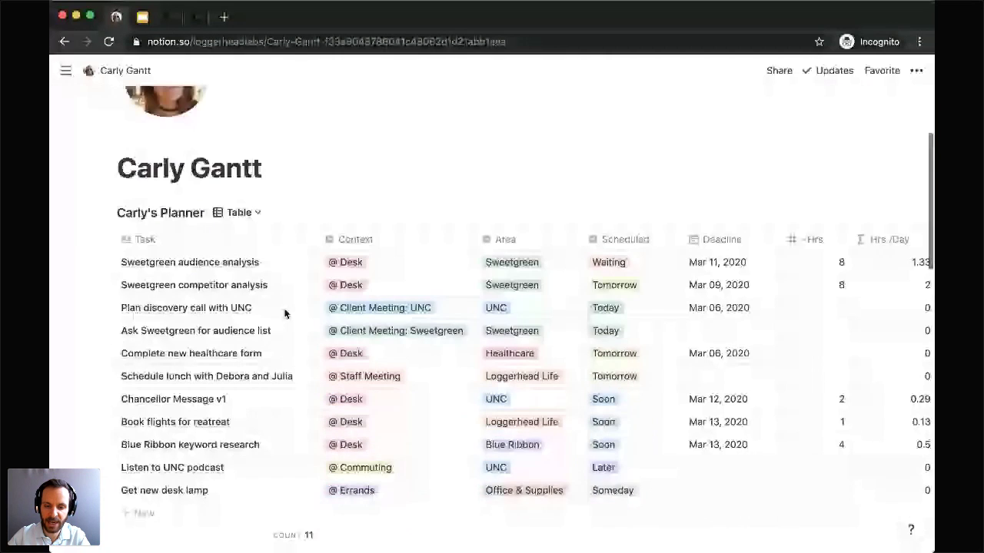
scroll(284, 313, down, 5)
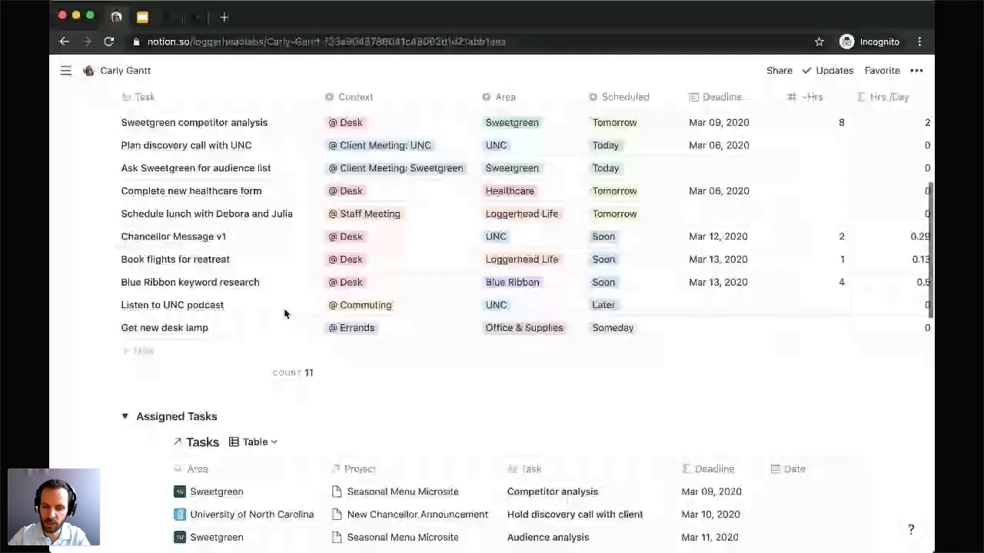
scroll(285, 311, down, 7)
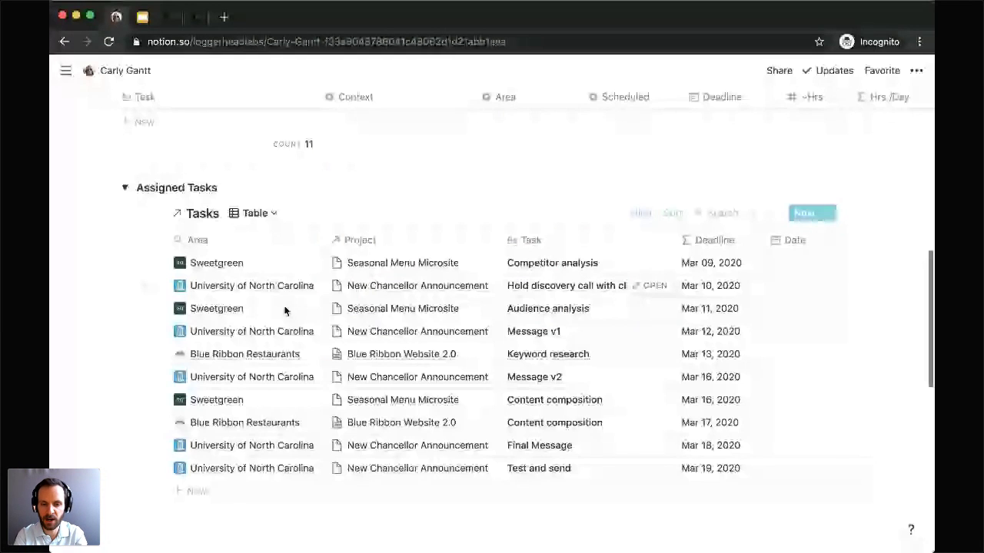
scroll(79, 369, down, 10)
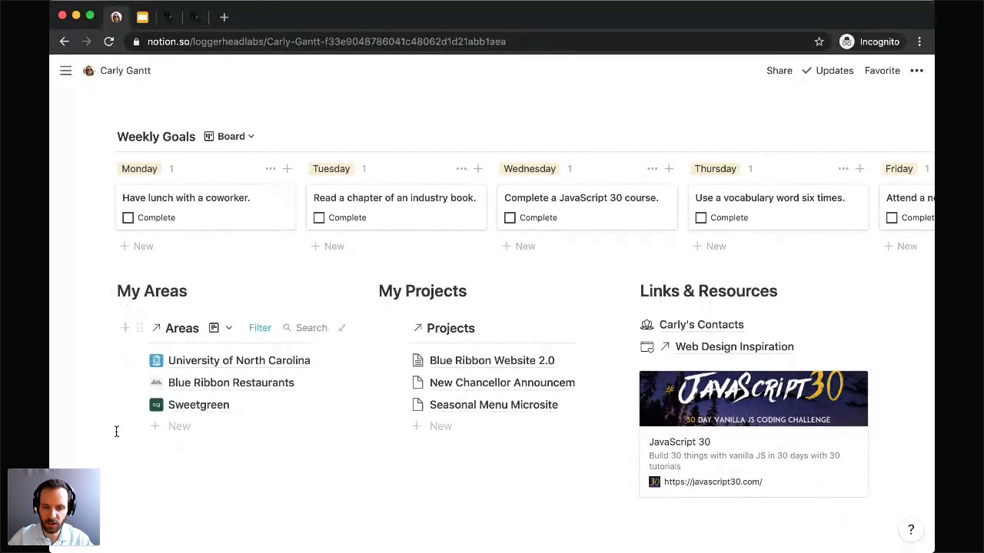
Insert a linked database of Areas in a new full-width block below the columns at the end of the personal page.
scroll(151, 501, down, 1)
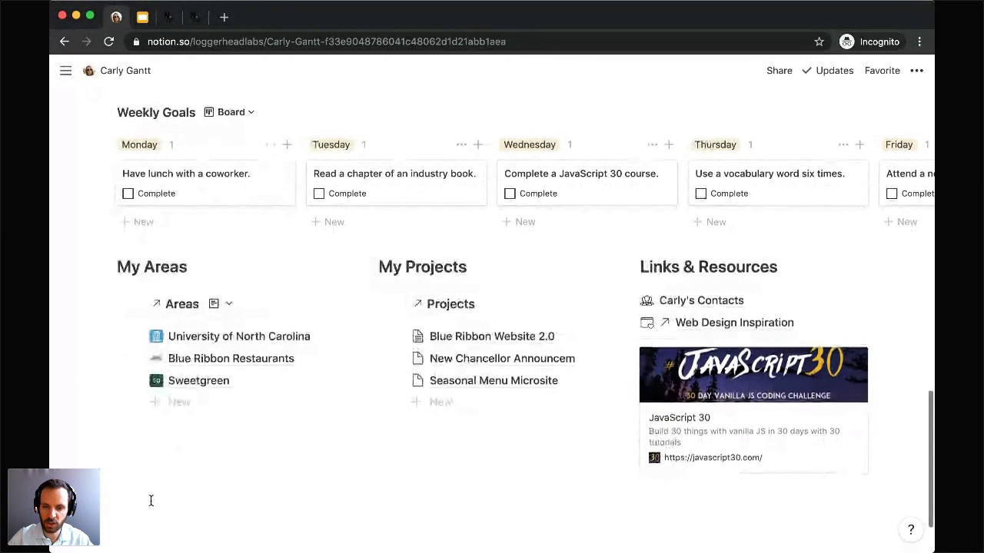
scroll(156, 484, down, 1)
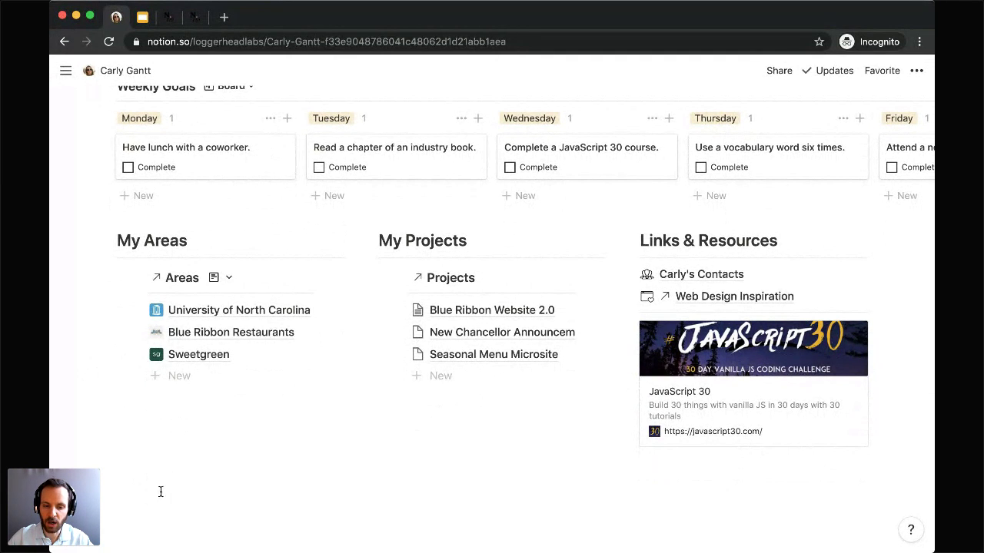
click(161, 492)
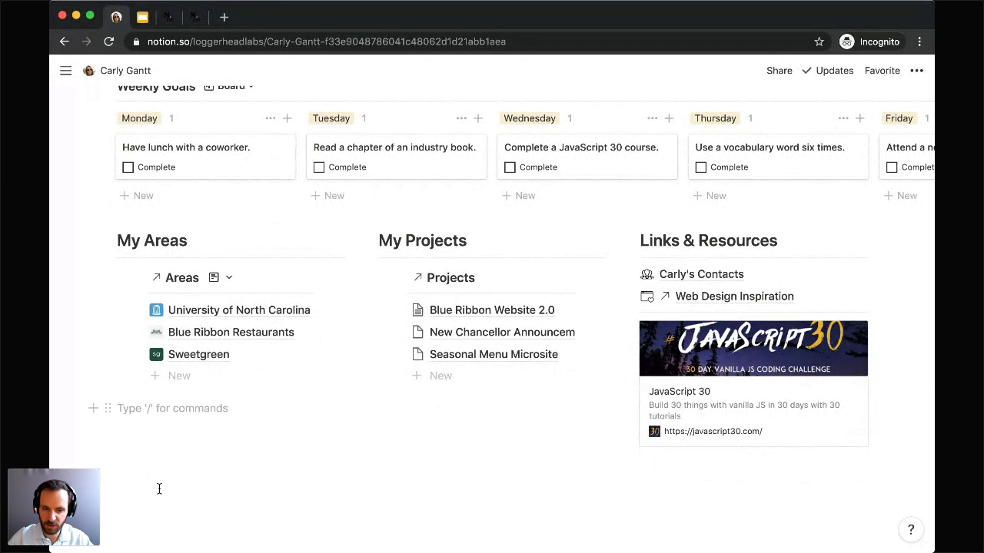
scroll(159, 488, down, 2)
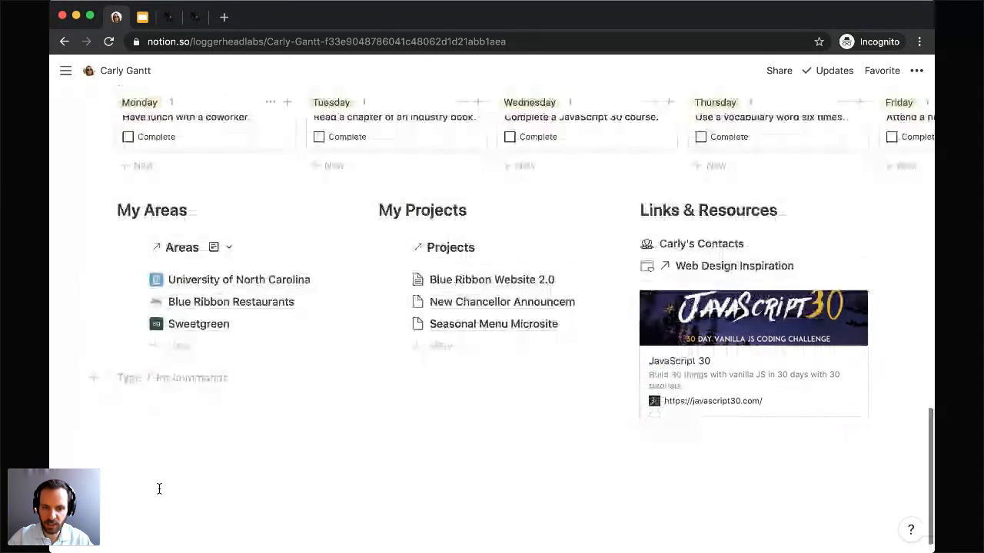
drag(159, 489, 133, 434)
click(146, 437)
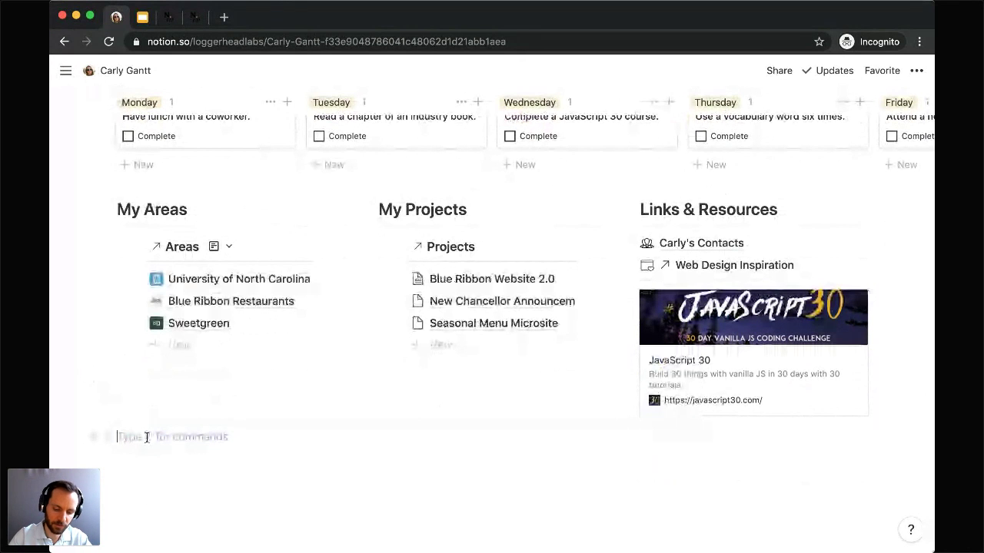
text(/link)
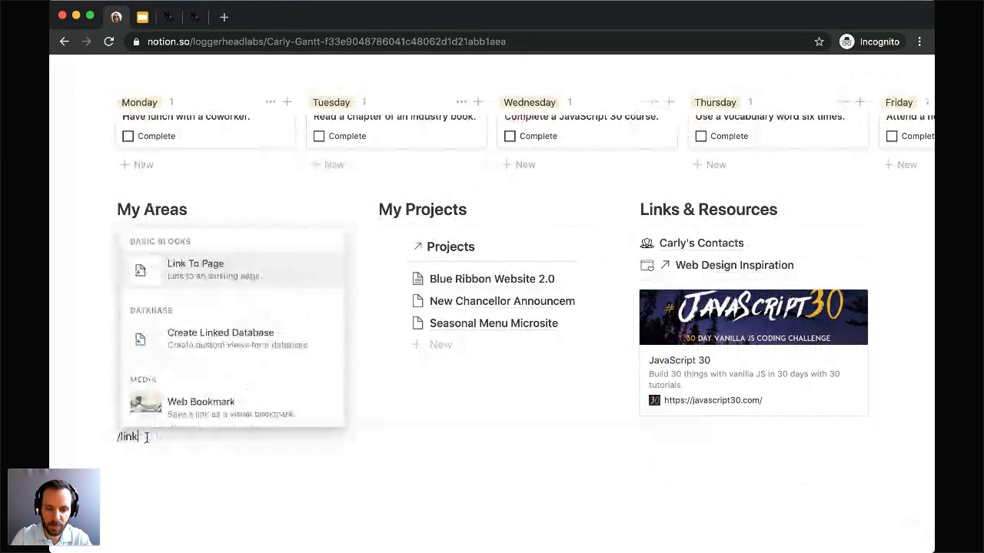
text(ed)
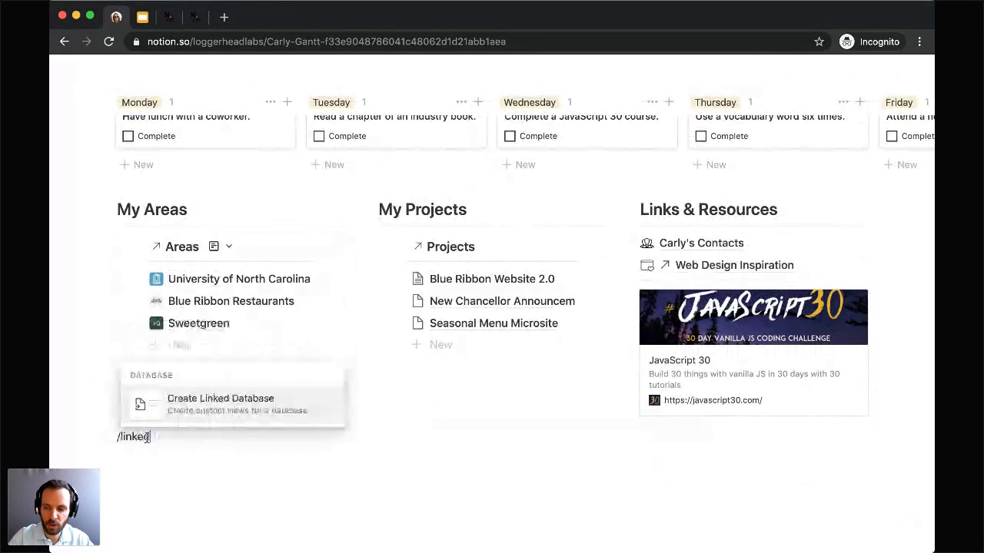
key(Return)
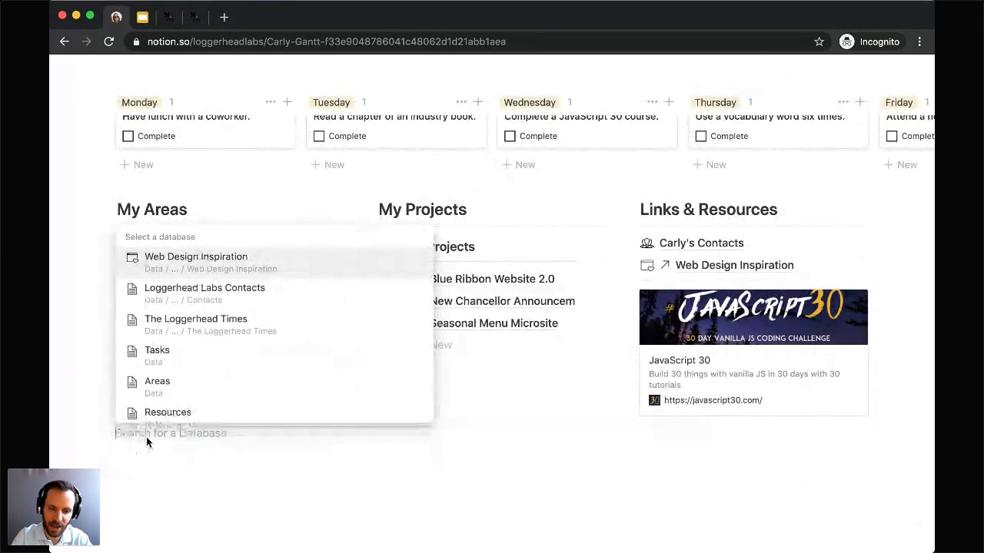
text(area)
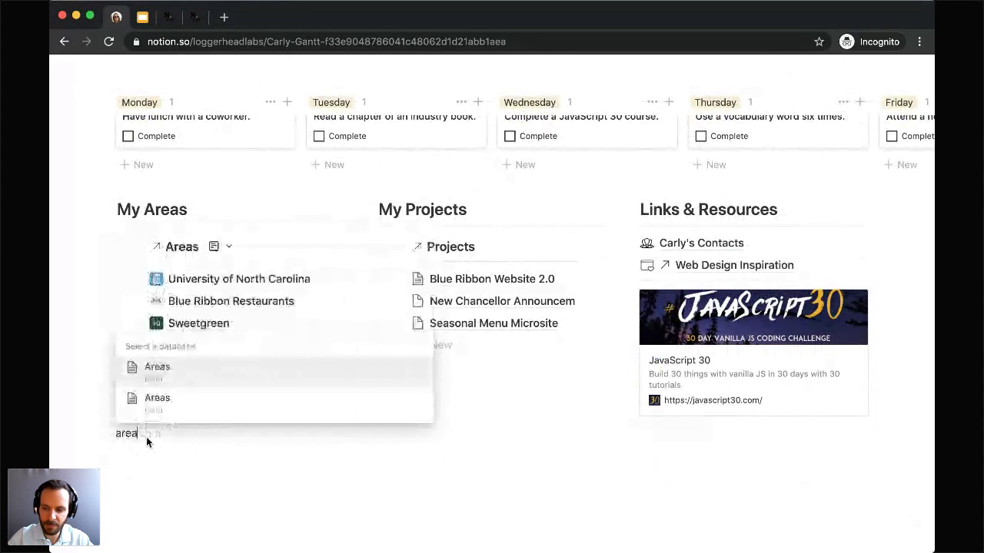
click(185, 368)
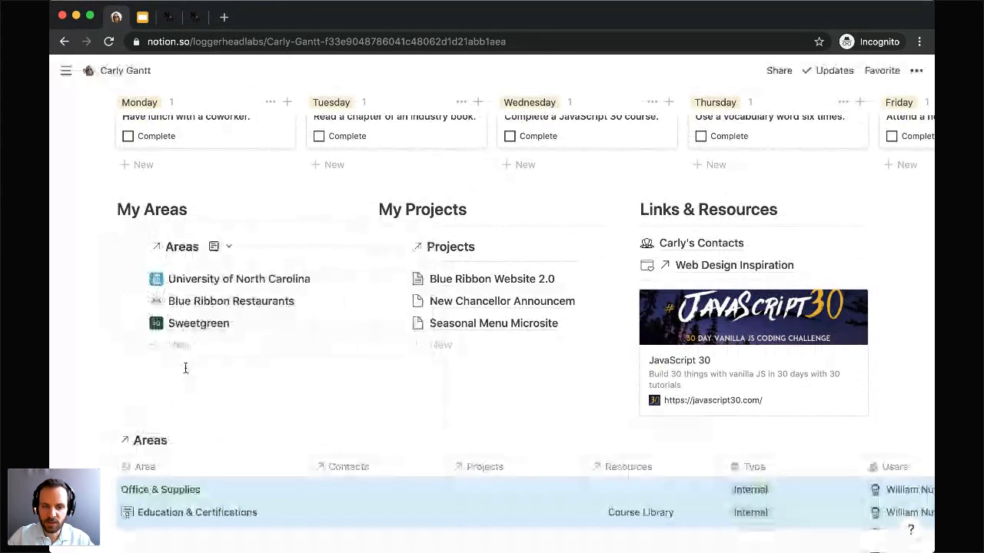
Check the views of the existing Areas list under My Areas and select its Clients view.
scroll(192, 323, down, 2)
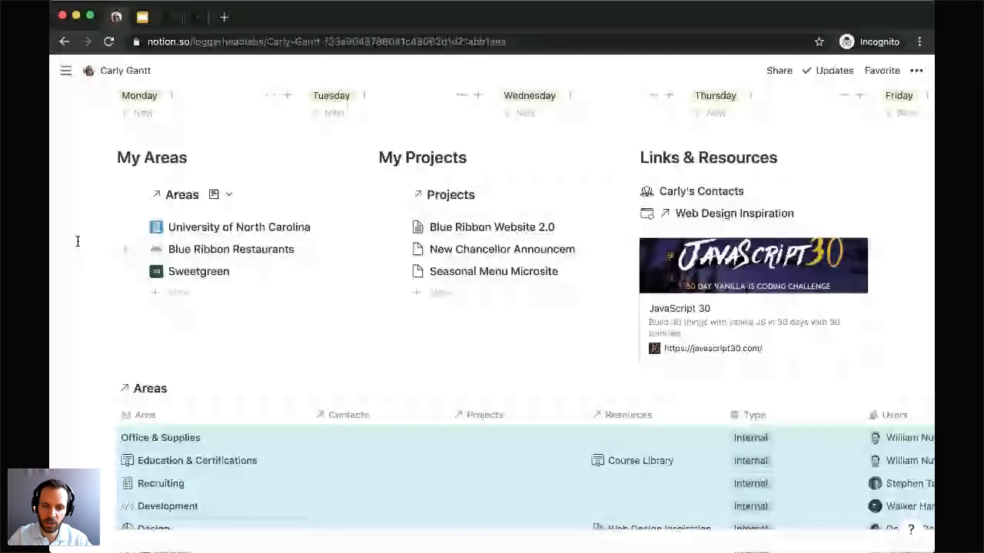
click(229, 197)
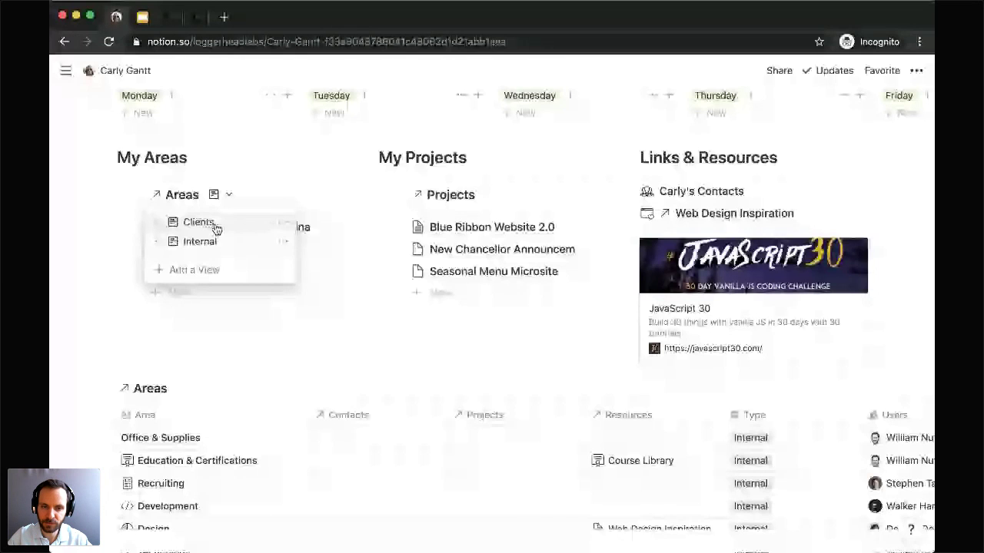
click(216, 229)
Add a List view named Clients to the new linked Areas database.
scroll(88, 262, down, 1)
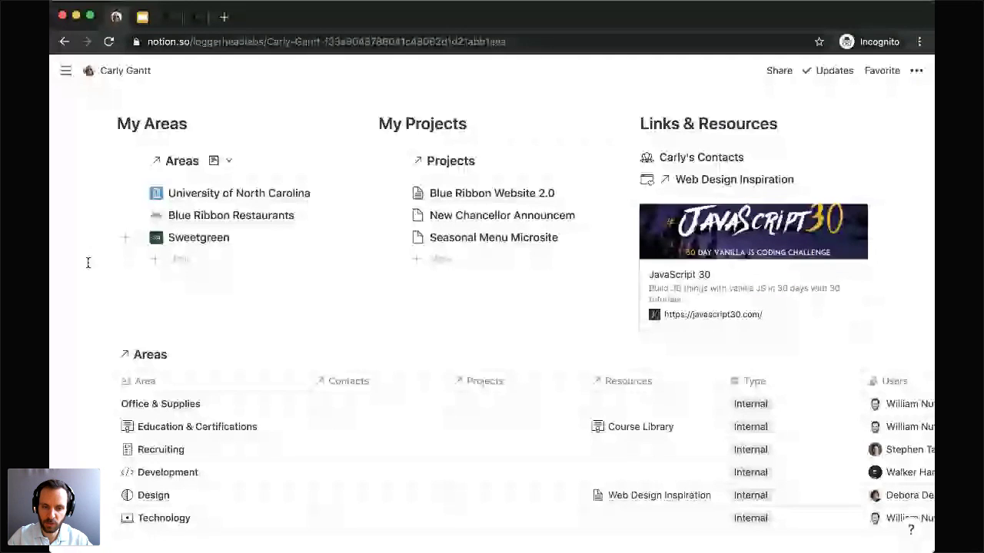
scroll(88, 263, down, 1)
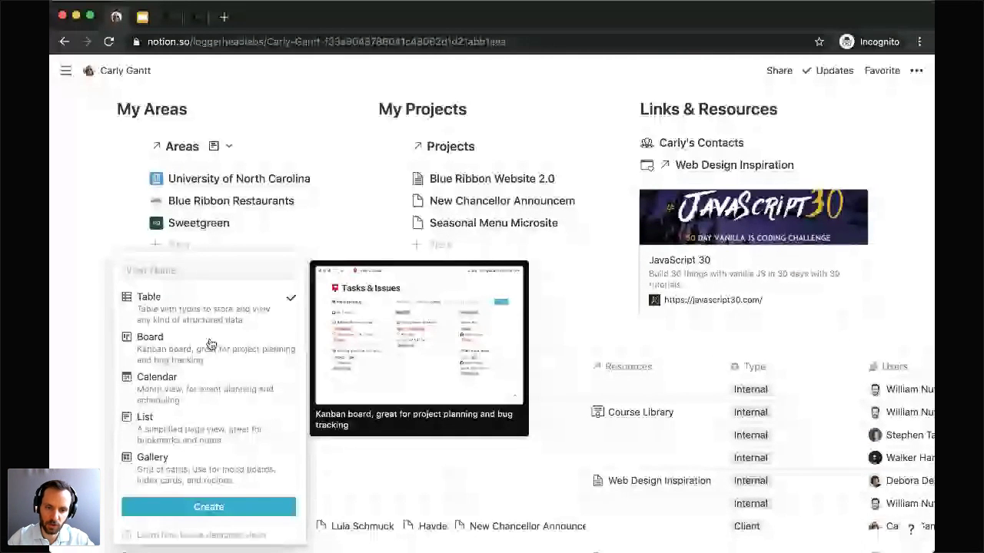
text(Clients)
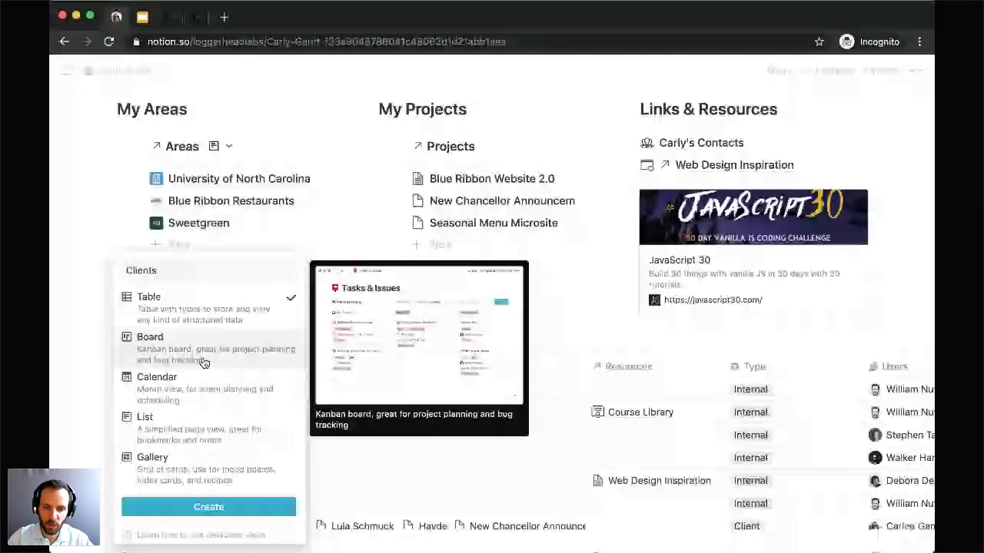
click(180, 421)
click(193, 506)
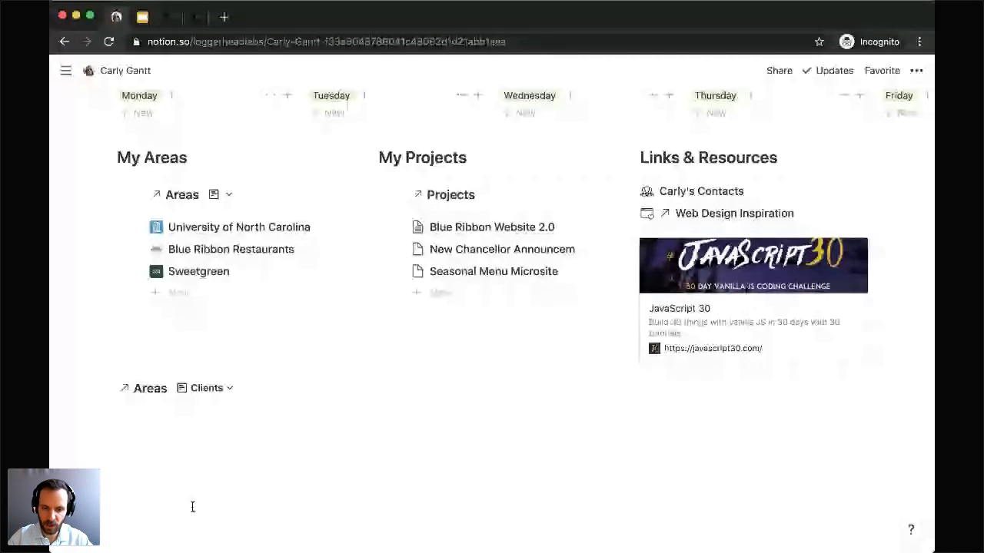
Filter the Clients view of the new full-width Areas list to entries whose Users property contains the page owner.
scroll(123, 440, down, 2)
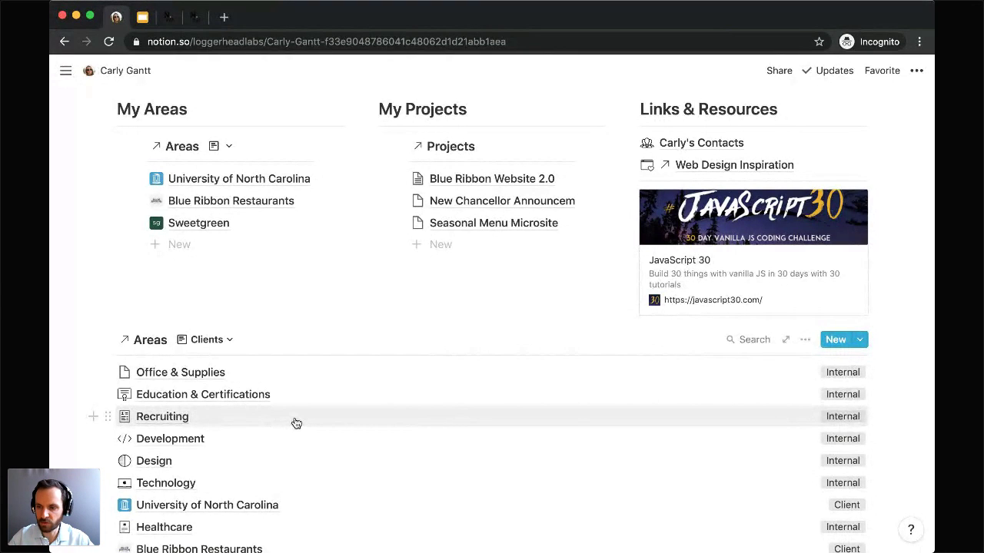
click(804, 339)
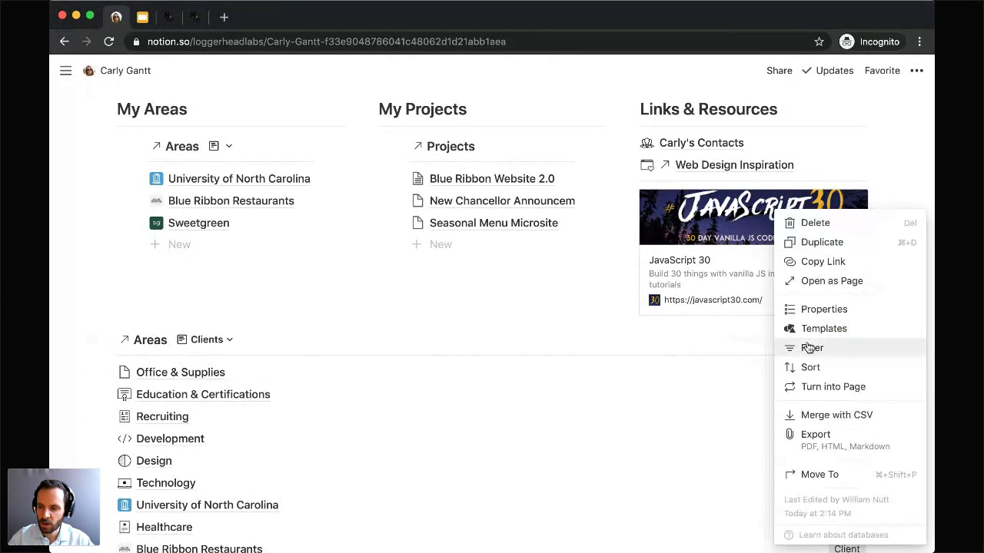
click(811, 348)
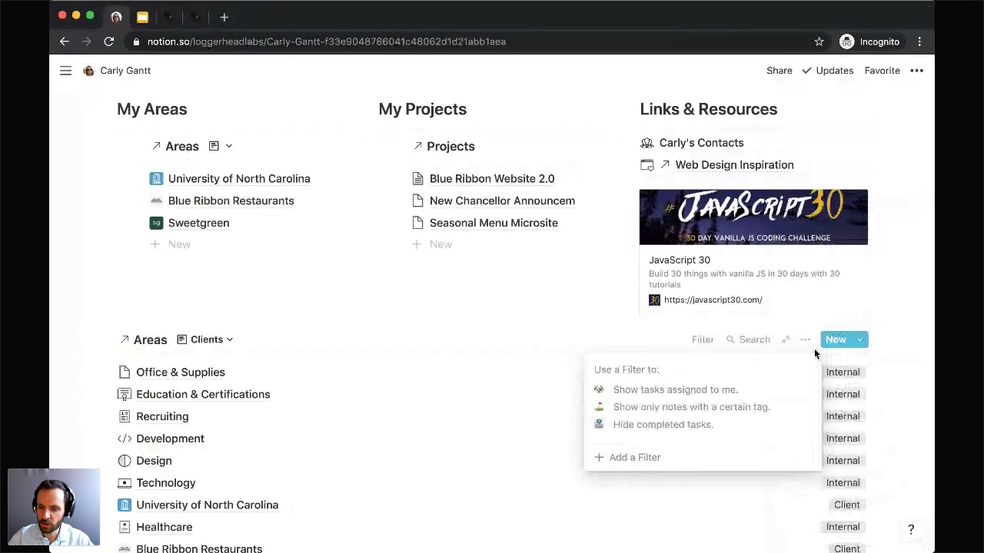
click(634, 457)
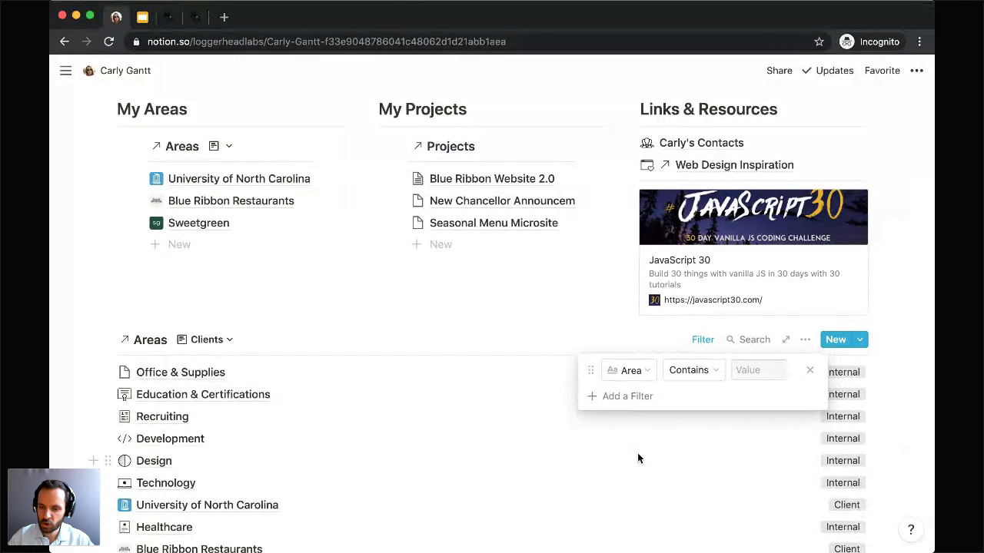
click(641, 376)
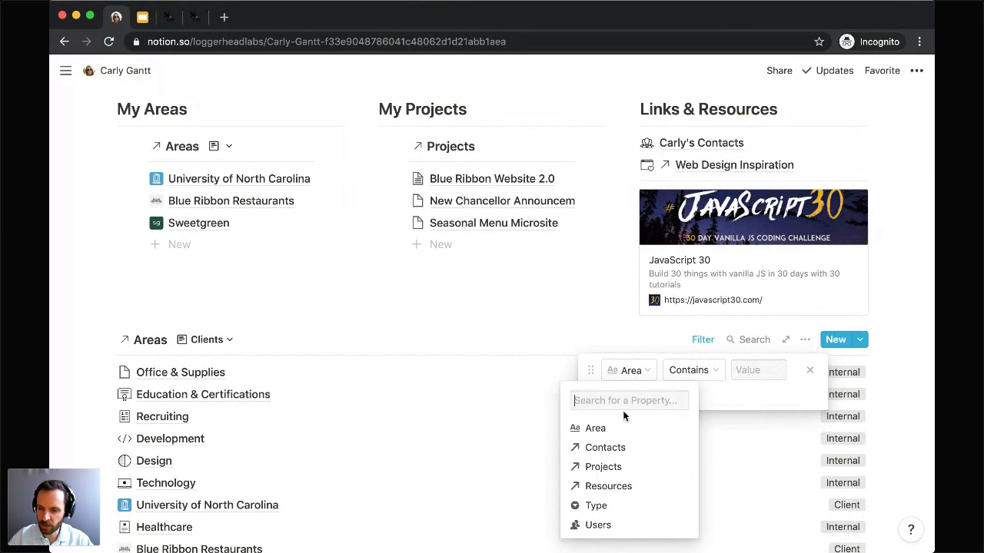
click(624, 526)
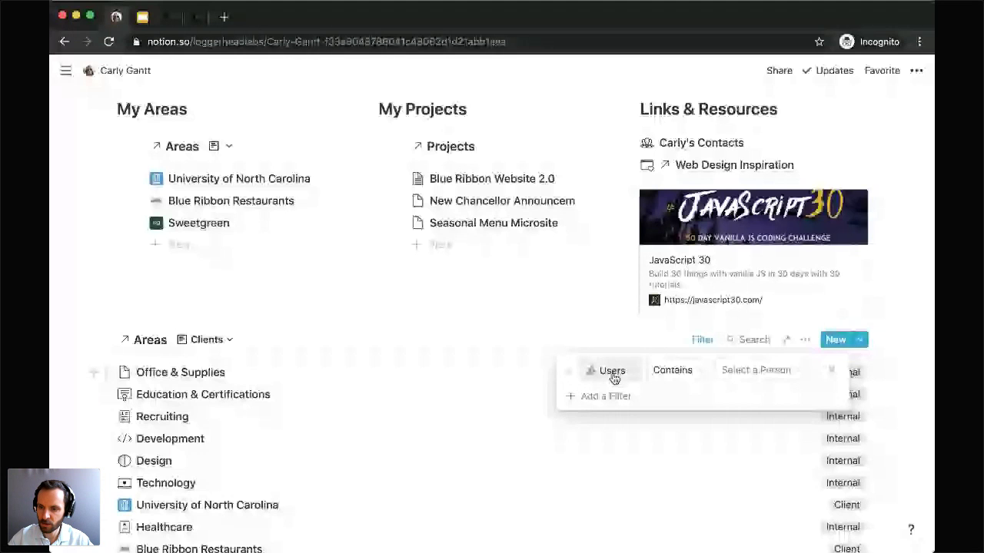
click(757, 371)
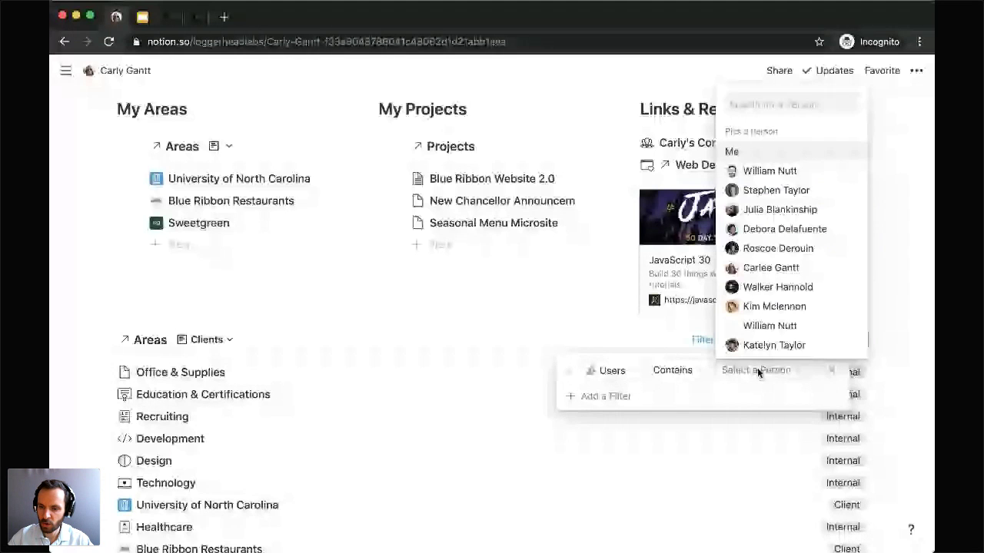
click(766, 269)
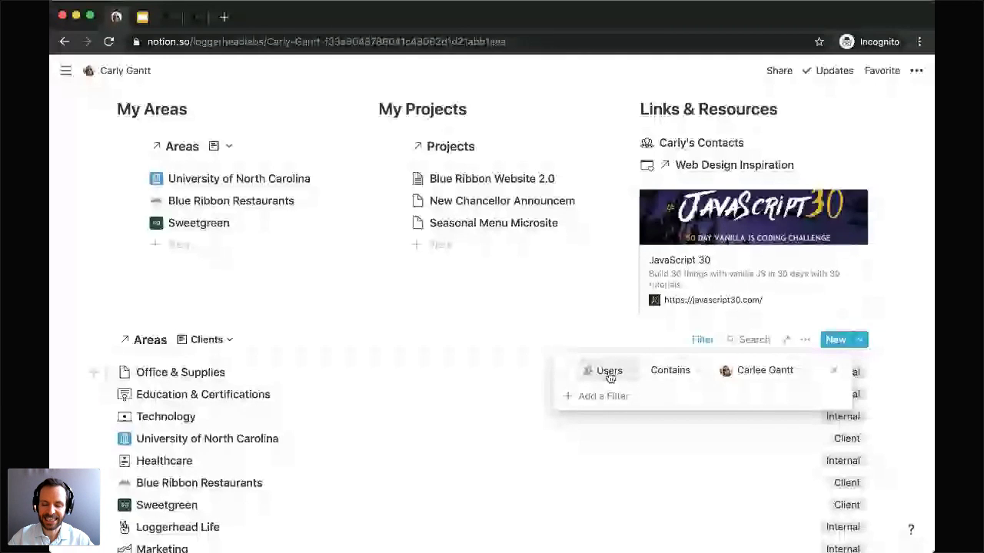
click(216, 348)
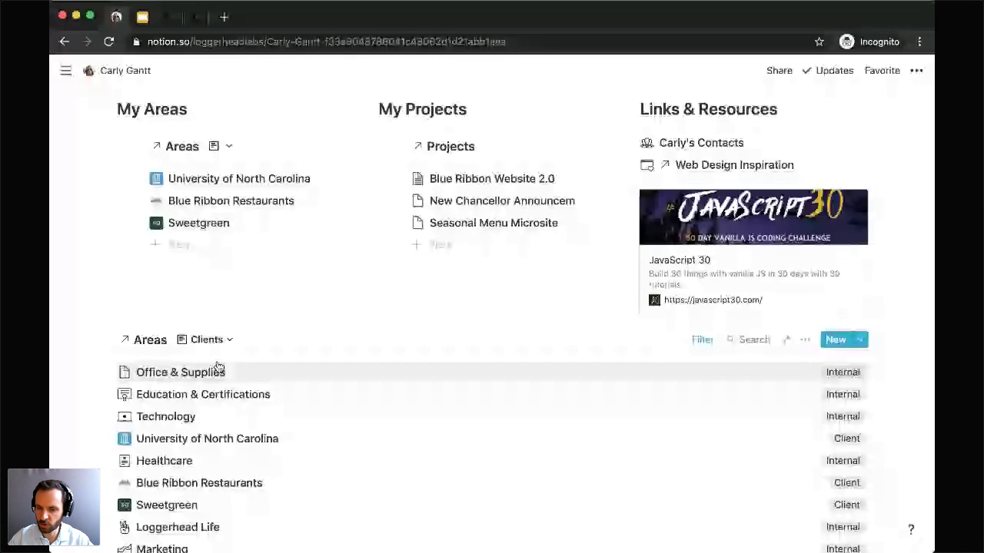
Add a second filter to the Clients view so that Type is Client.
click(702, 339)
click(603, 397)
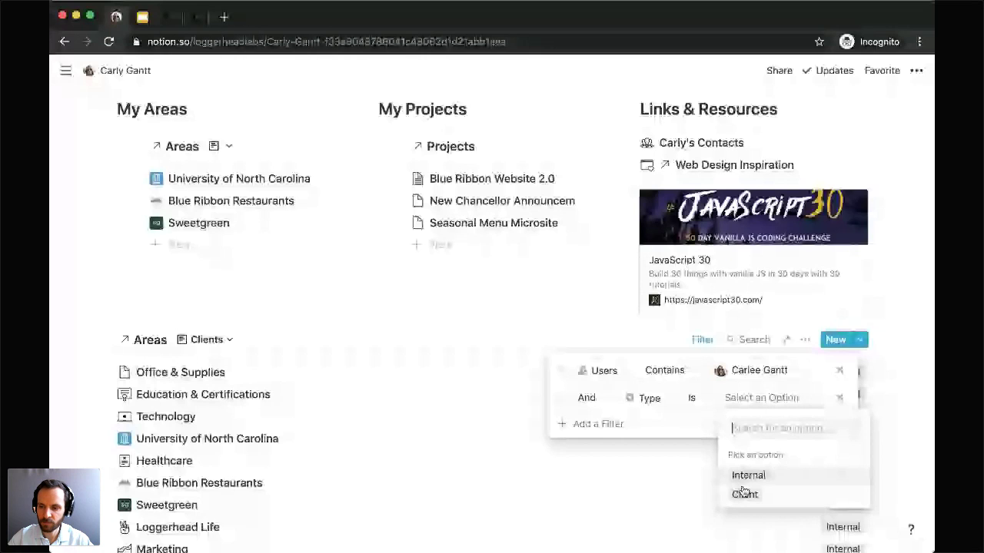
click(744, 494)
click(426, 401)
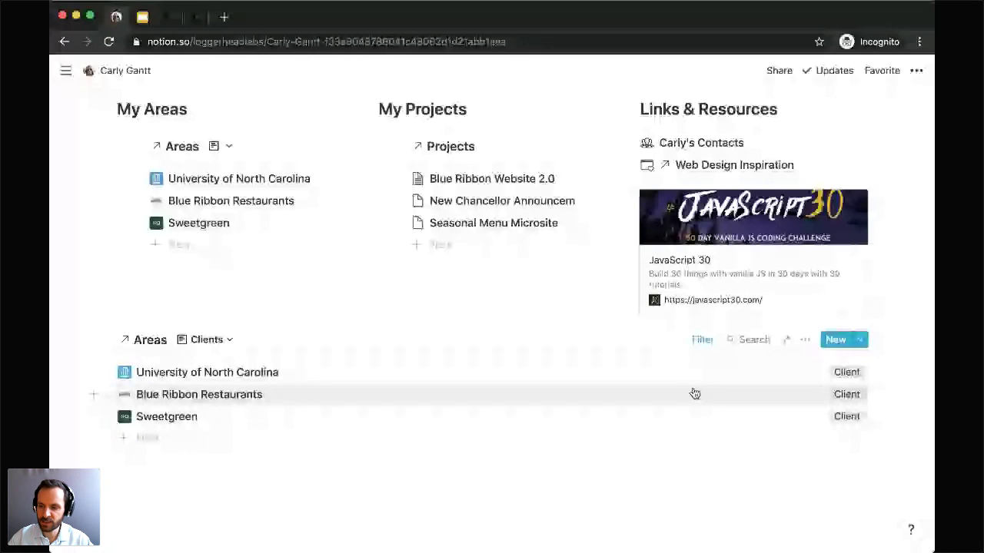
Hide the Type property in the Clients view of the full-width Areas list.
click(805, 344)
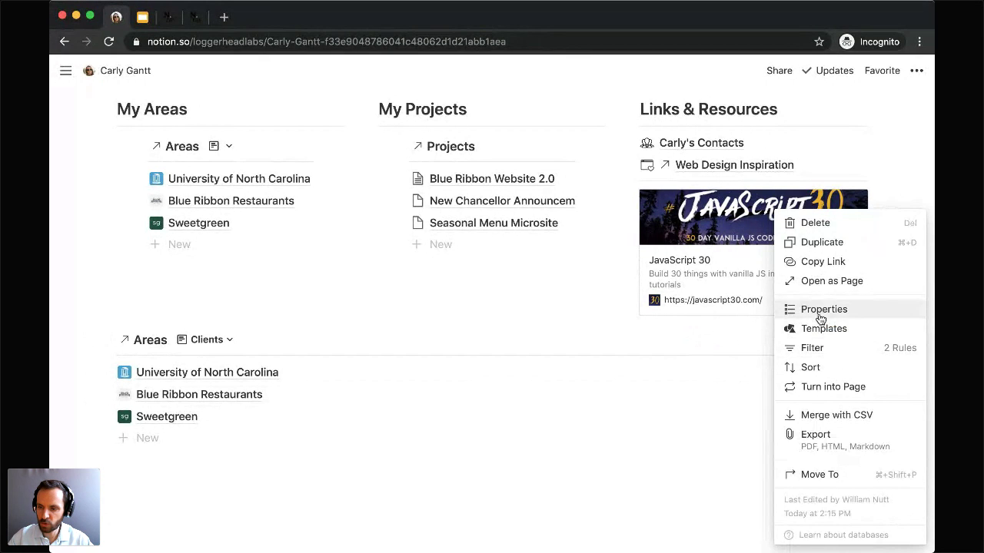
click(819, 312)
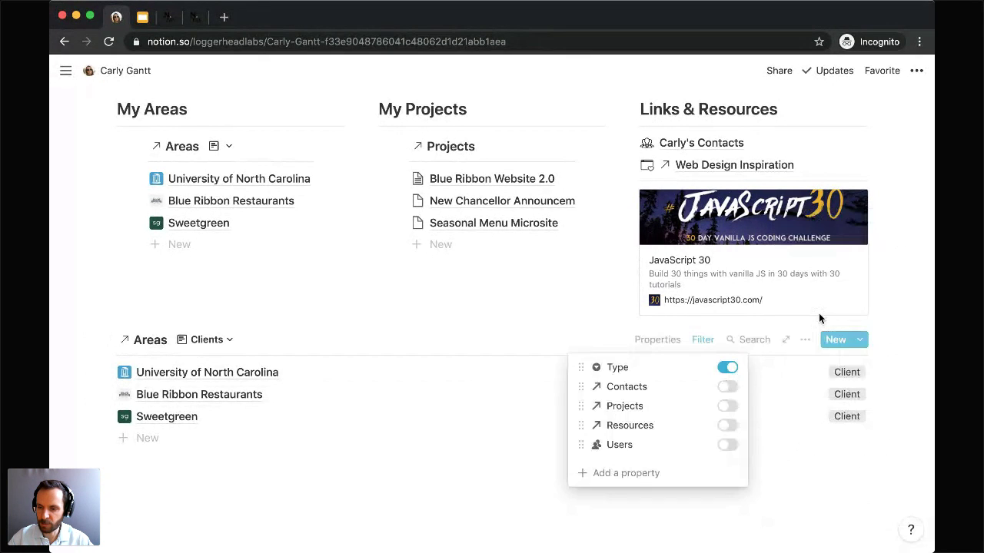
click(727, 368)
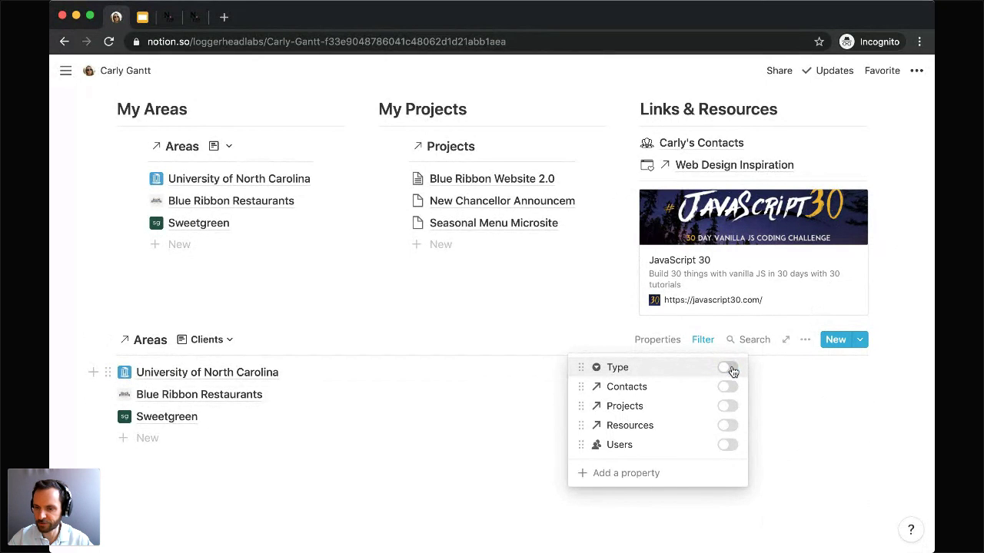
click(83, 311)
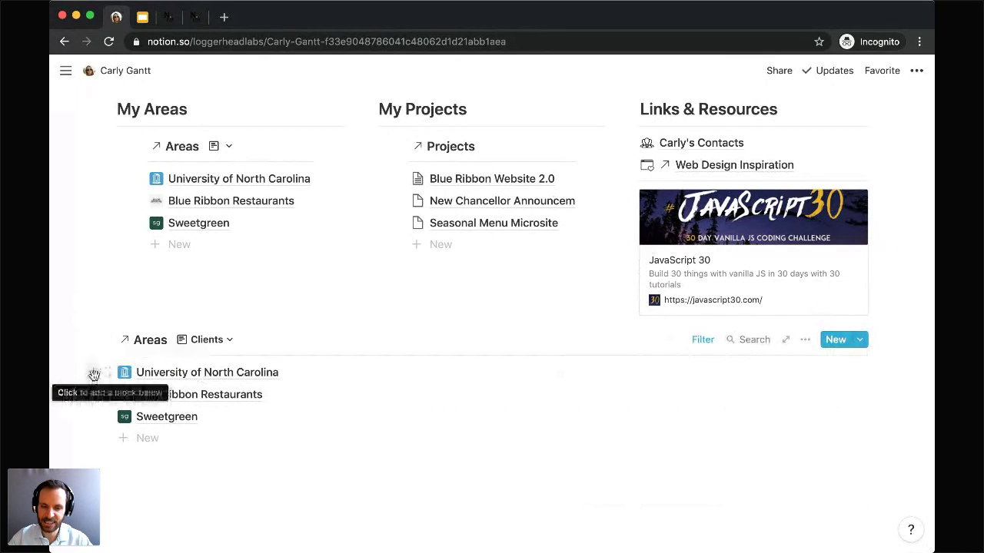
Duplicate the Clients view of the full-width Areas list.
click(231, 341)
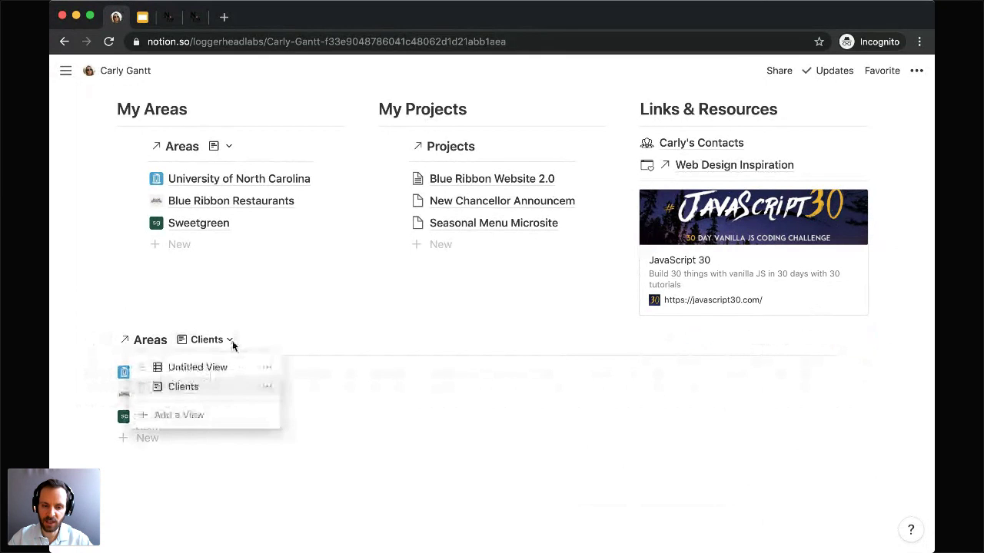
click(267, 388)
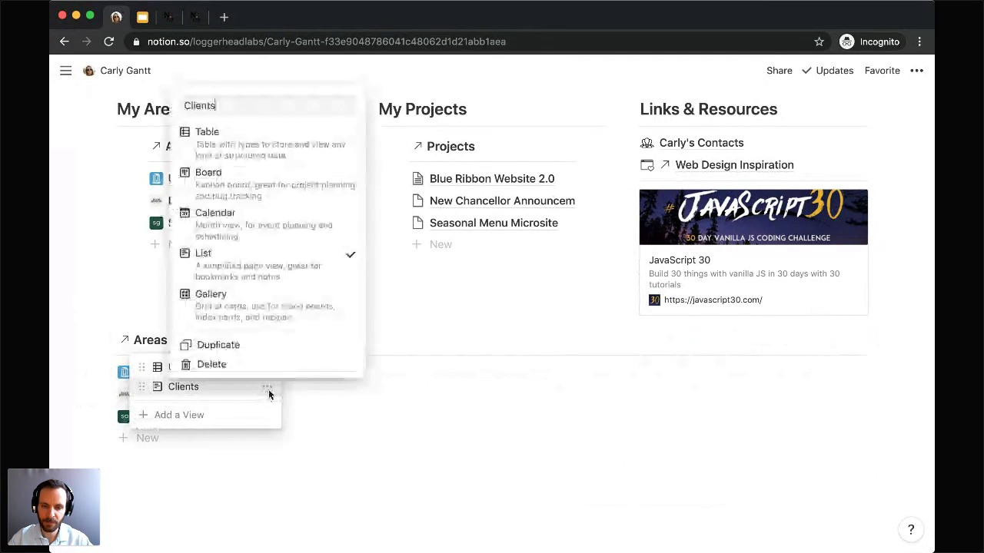
click(266, 345)
scroll(266, 367, down, 1)
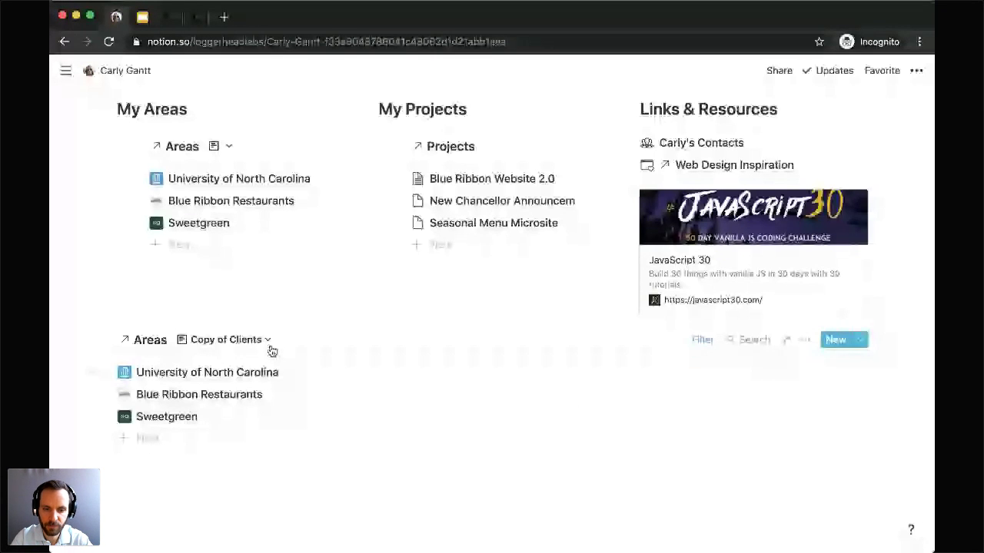
Rename the copied view Internal and change its Type filter from Client to Internal.
click(267, 340)
click(288, 406)
text(Interna)
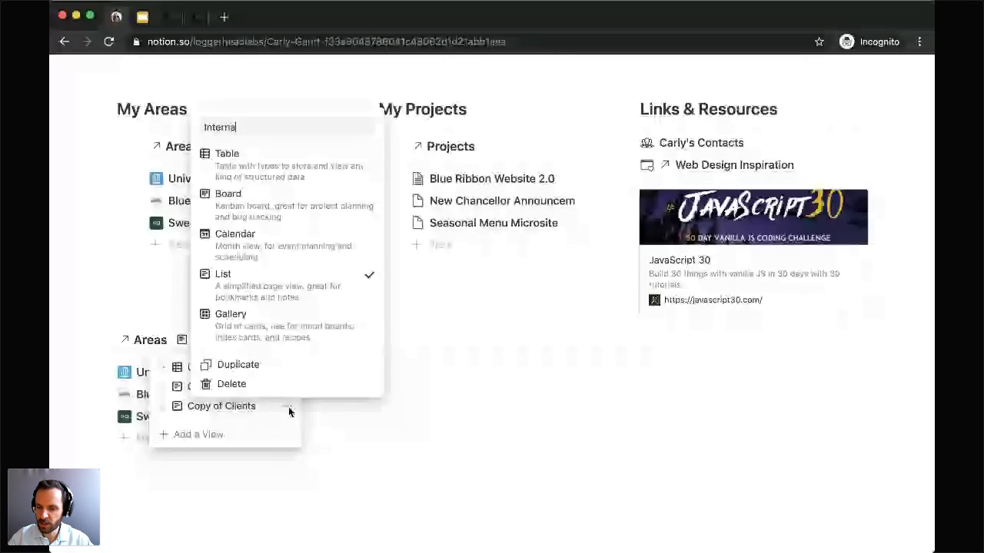
text(l)
click(701, 339)
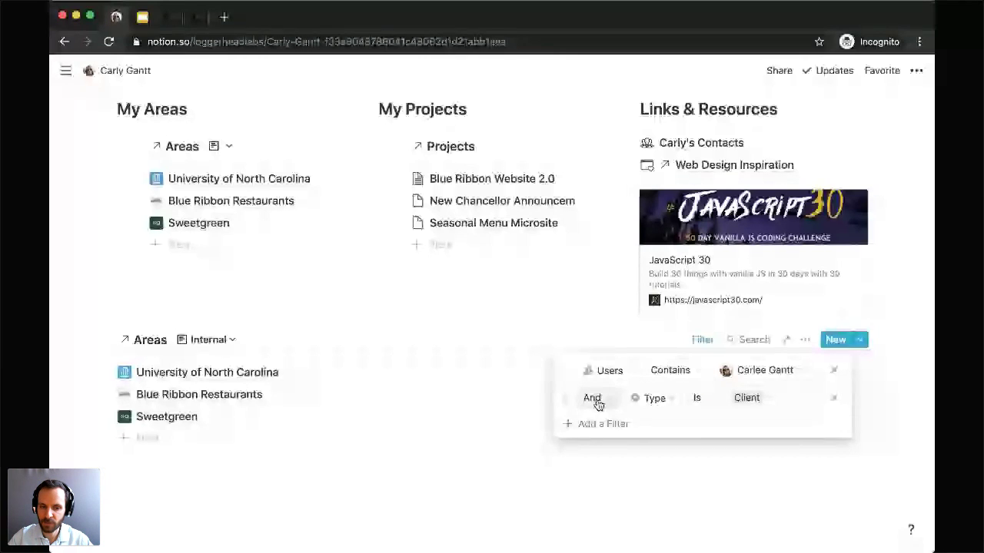
key(Escape)
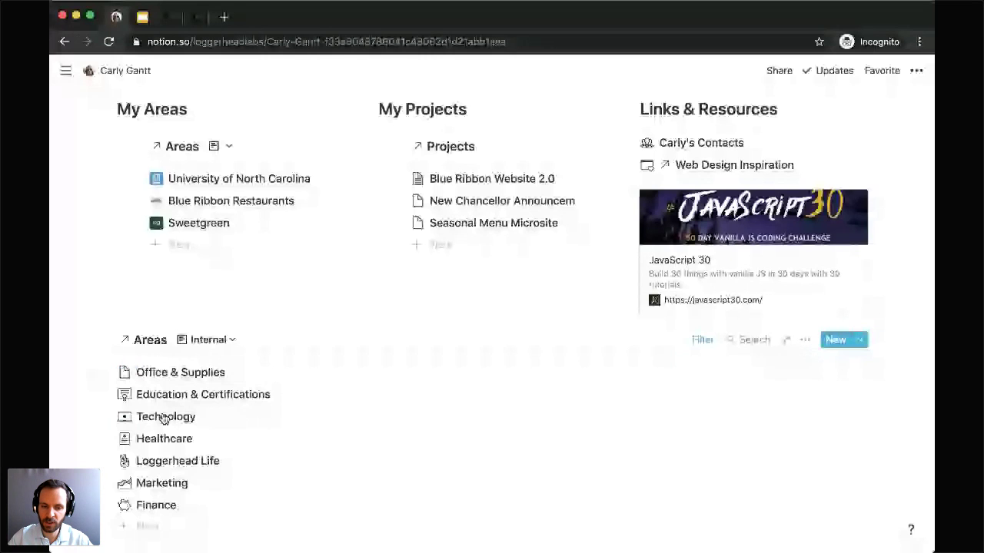
Switch the full-width Areas list back to its Clients view and delete that linked database from the page.
click(233, 341)
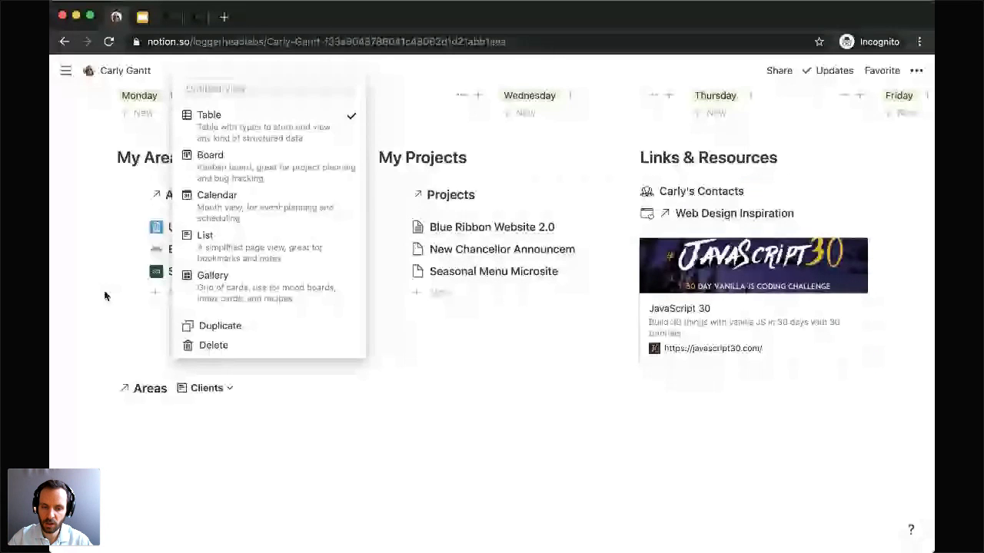
click(105, 296)
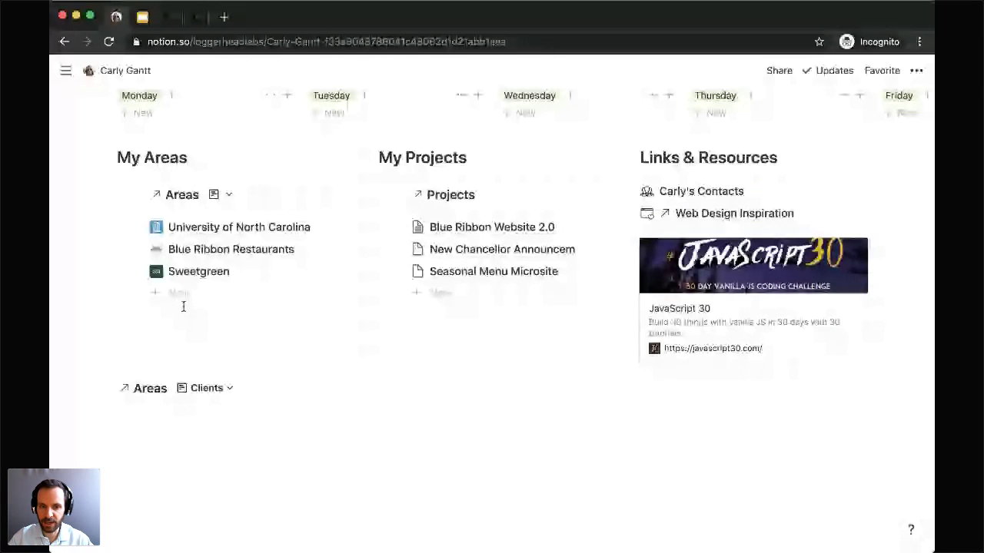
scroll(95, 307, down, 2)
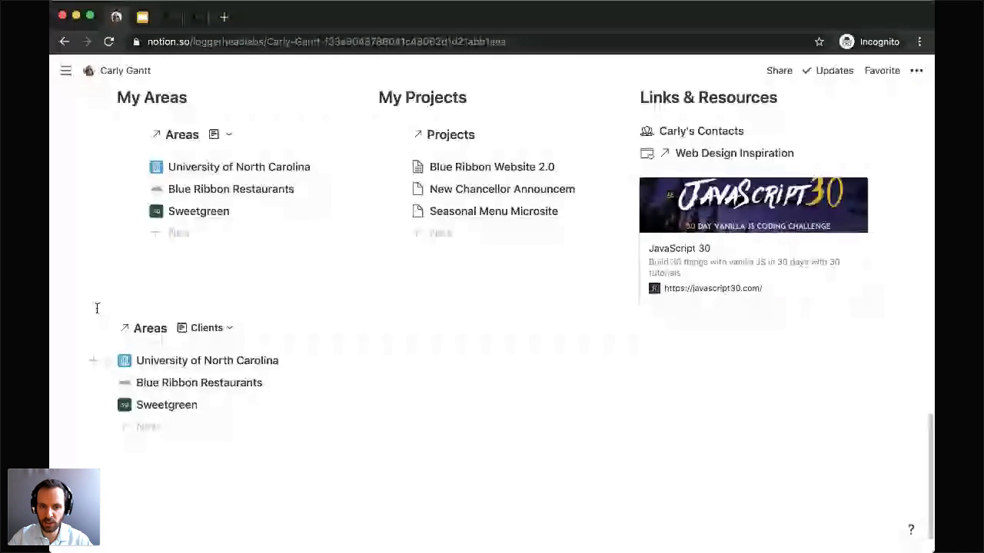
scroll(97, 308, up, 1)
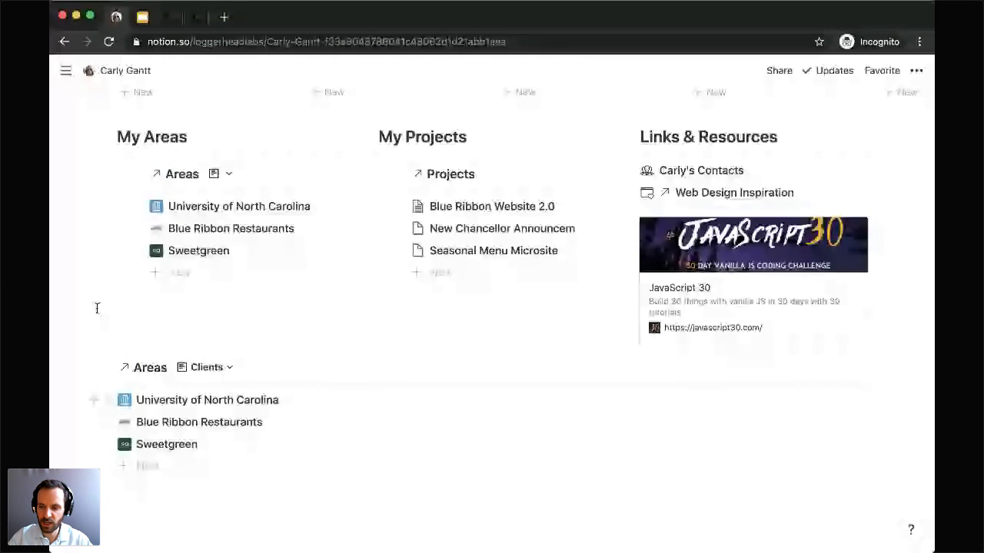
drag(110, 368, 143, 376)
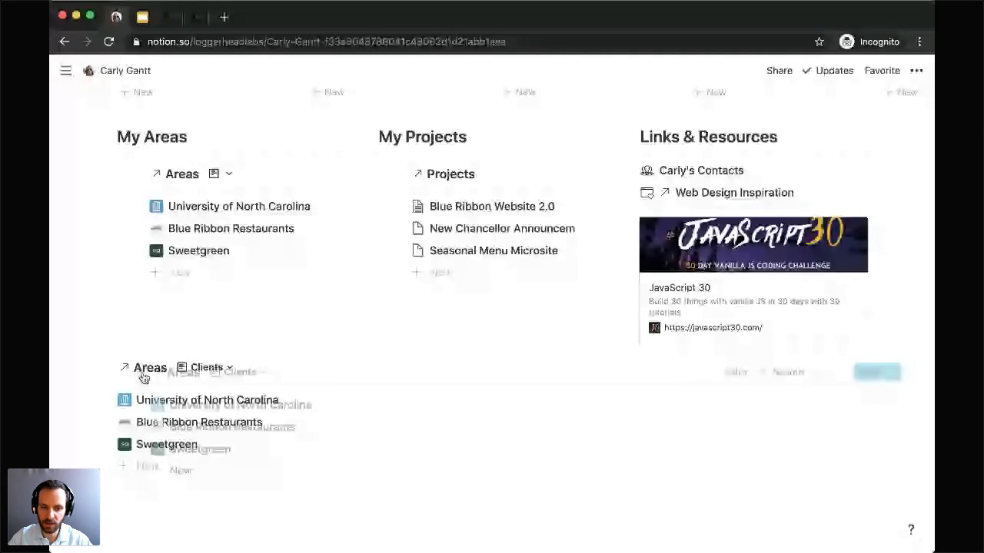
right_click(143, 376)
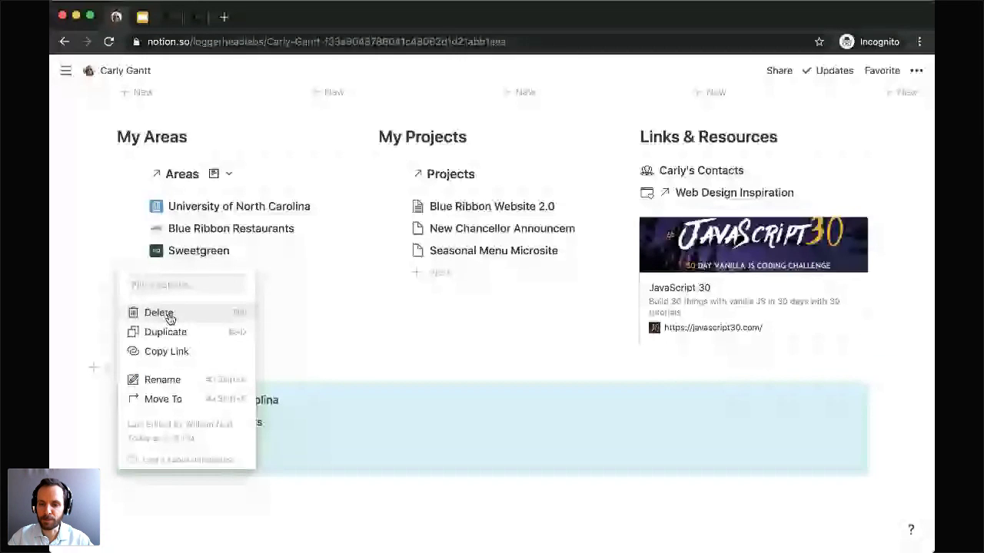
click(169, 317)
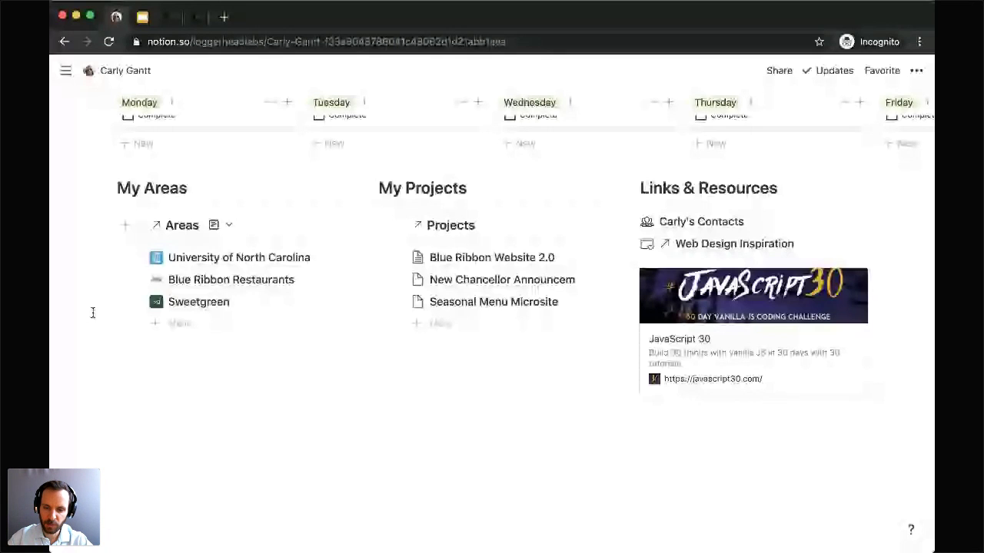
Look back up the personal page through Weekly Goals, the Assigned Tasks table and the personal planner's tasks.
scroll(92, 312, up, 3)
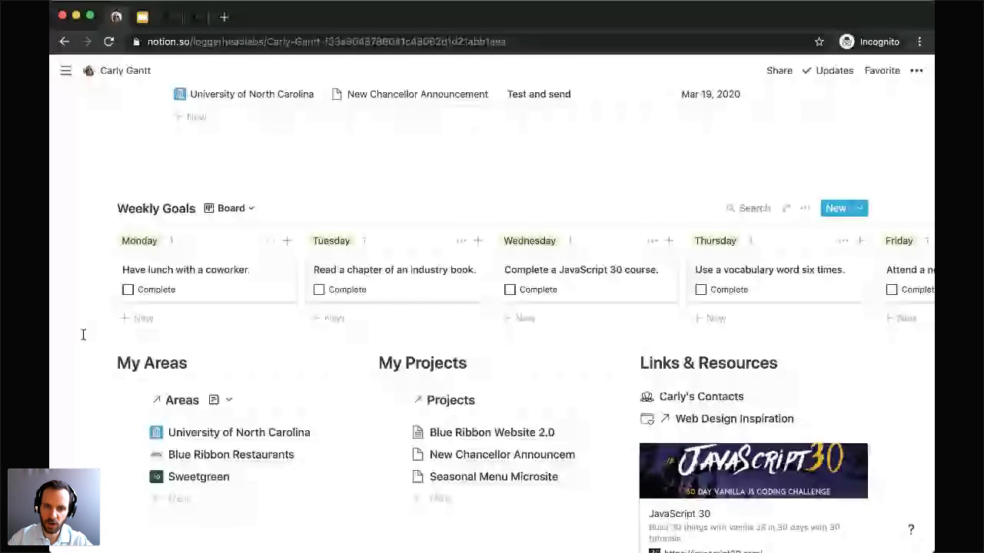
scroll(83, 335, up, 3)
scroll(83, 334, up, 3)
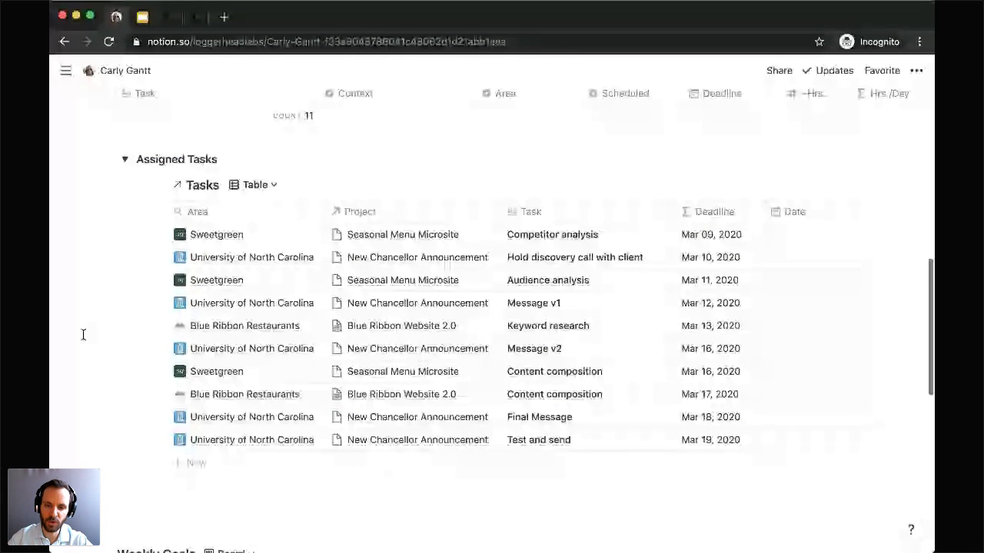
scroll(83, 334, up, 1)
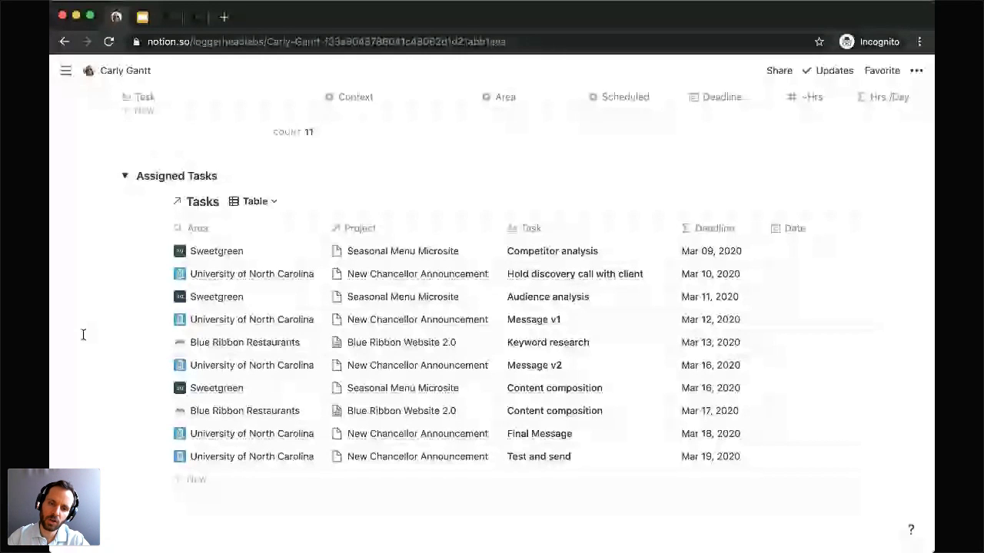
scroll(83, 334, up, 1)
scroll(83, 334, up, 2)
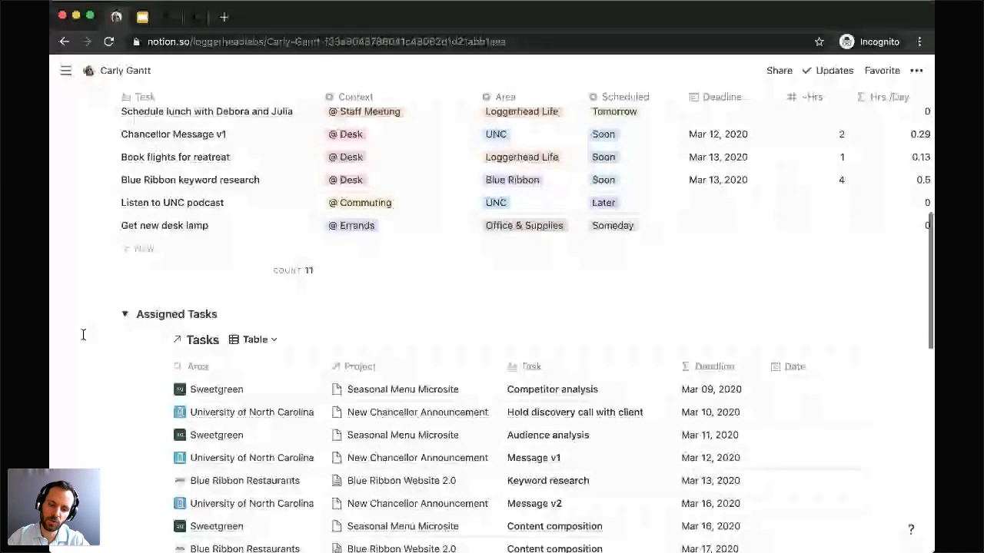
scroll(83, 334, up, 3)
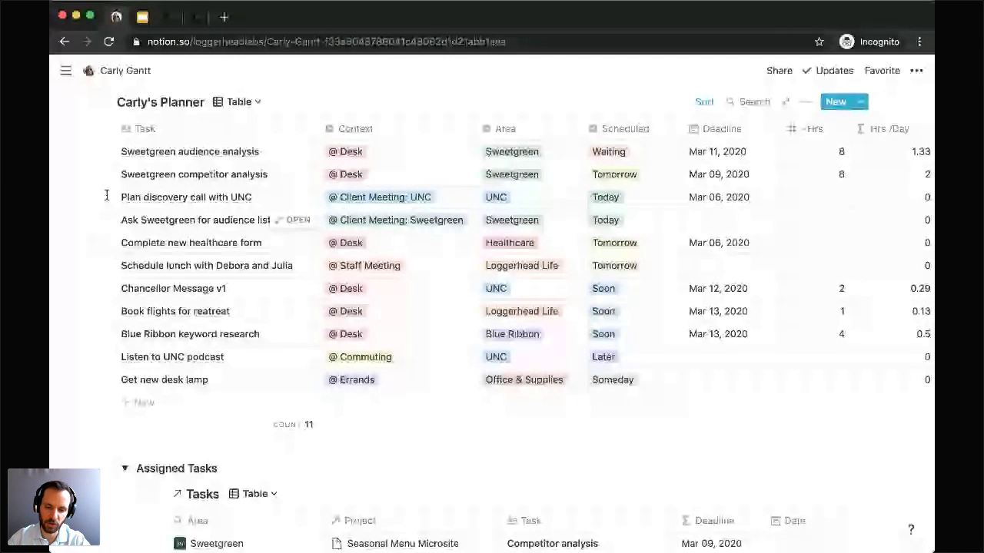
scroll(92, 292, down, 3)
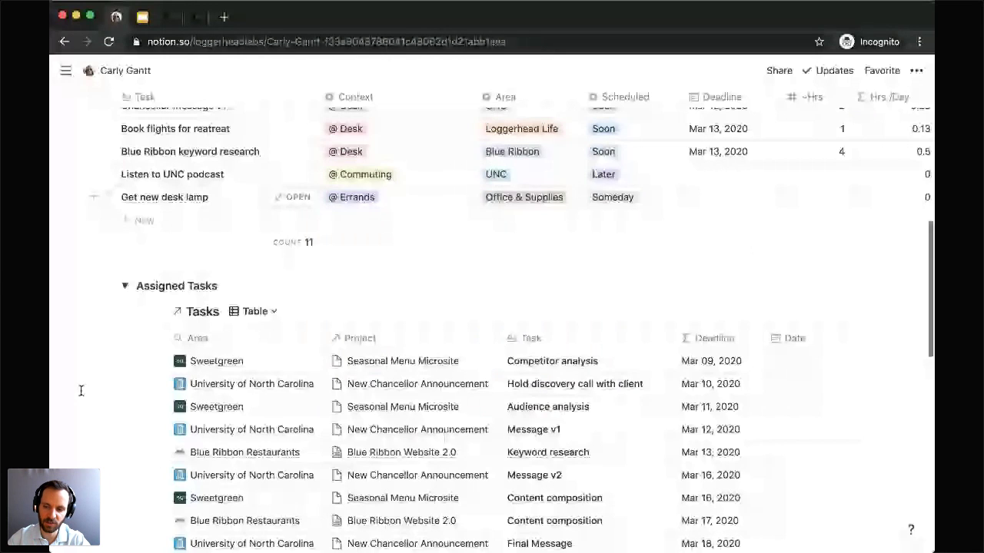
scroll(81, 391, down, 2)
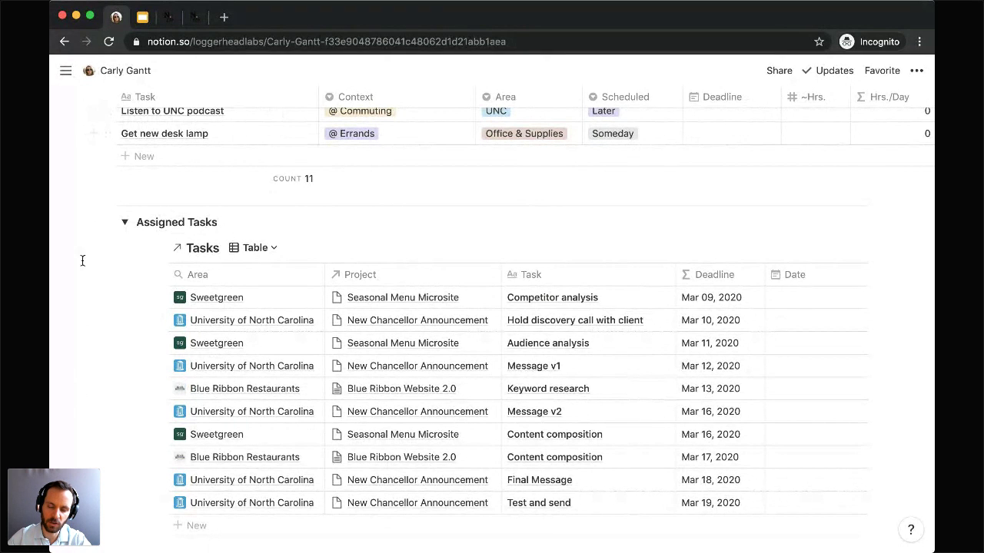
Switch the Assigned Tasks database from its Table view to its List view.
scroll(87, 301, down, 2)
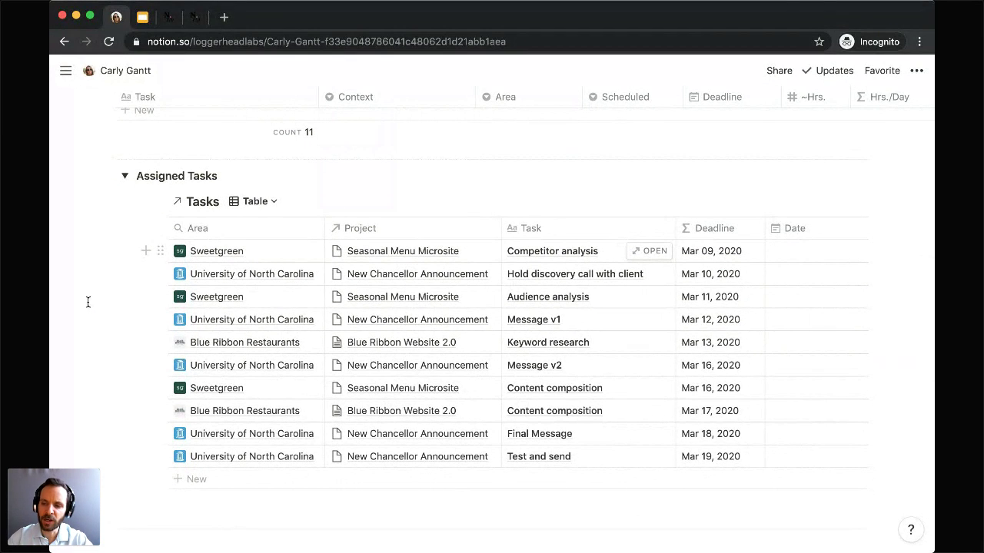
scroll(87, 301, down, 1)
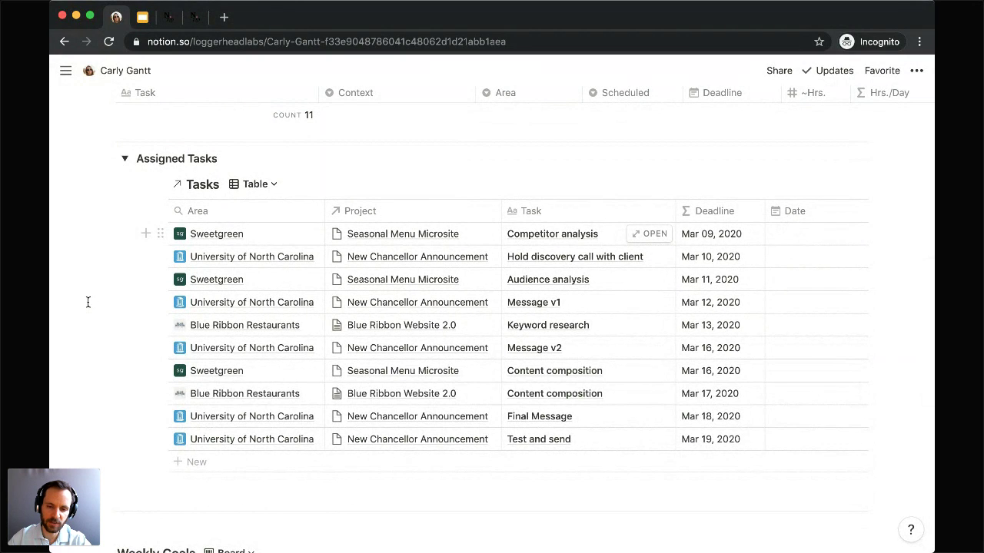
scroll(68, 313, down, 1)
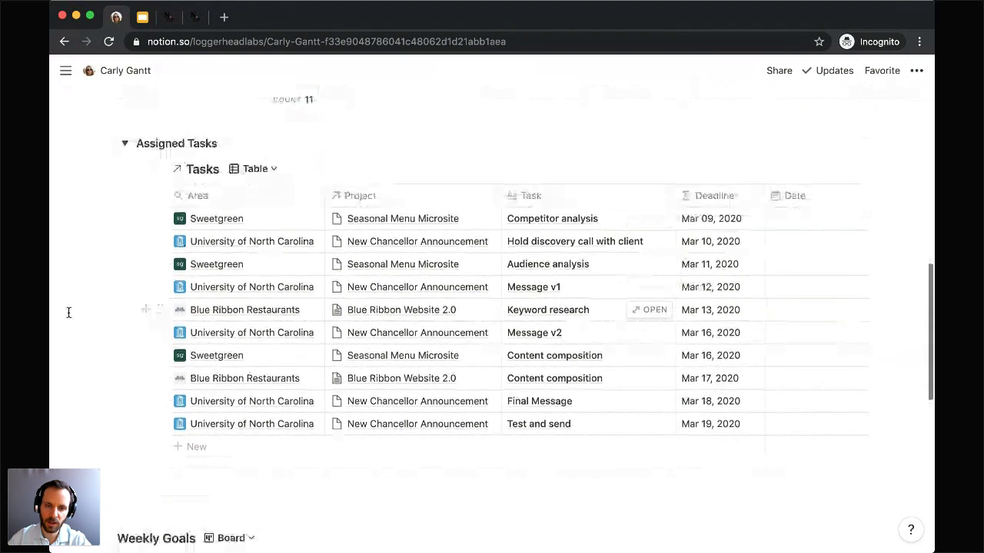
scroll(69, 313, down, 1)
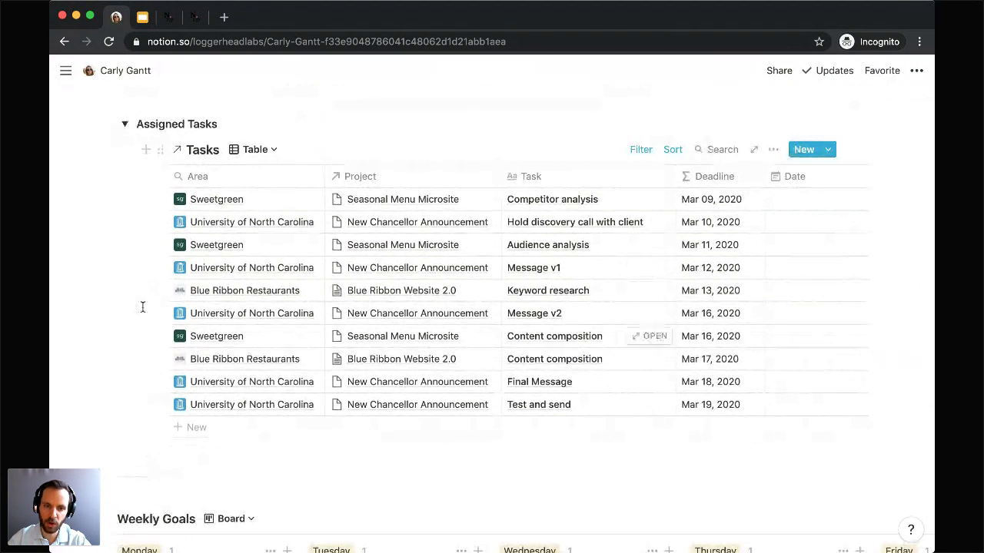
click(147, 151)
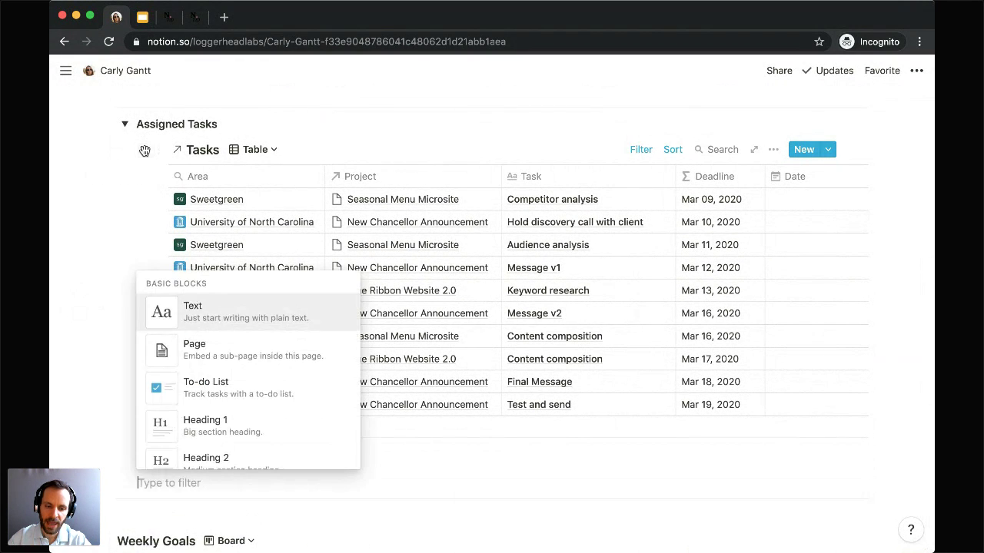
click(99, 226)
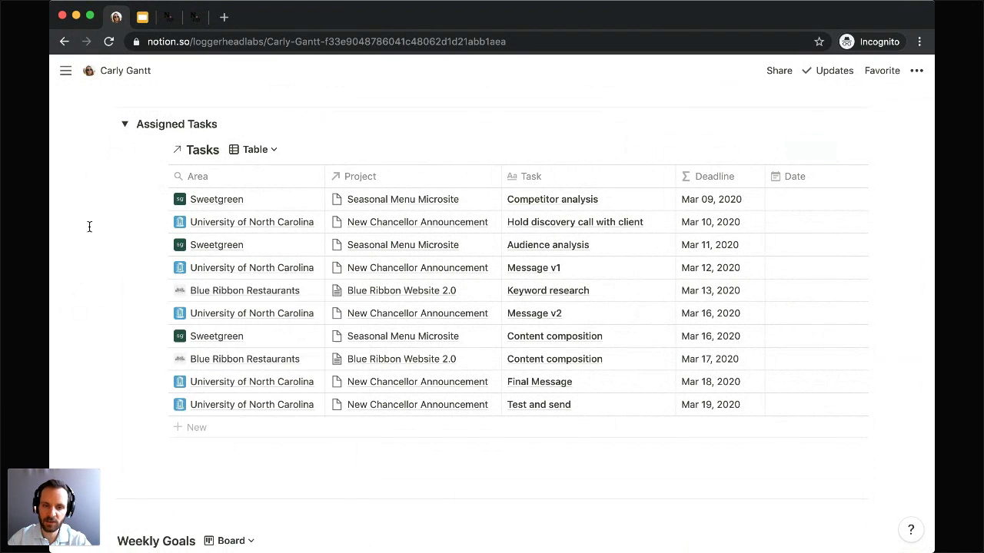
click(275, 152)
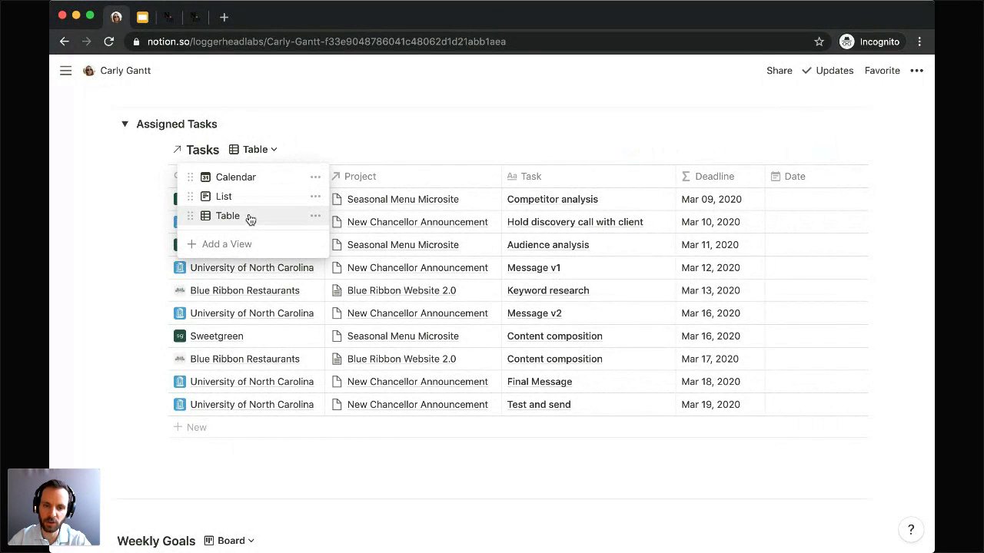
click(248, 198)
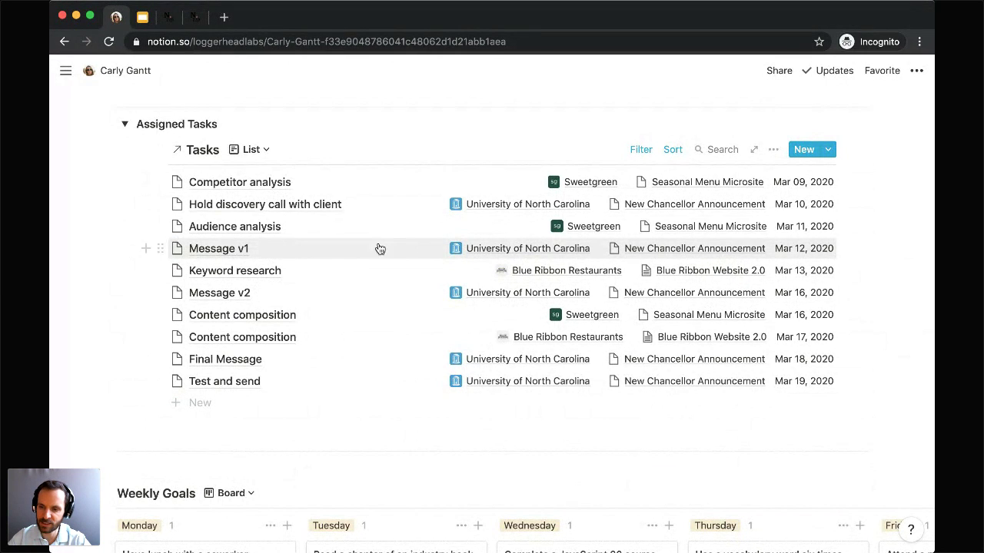
Show the Assigned Tasks in their Calendar view and look over how the March 2020 tasks are laid out.
click(268, 151)
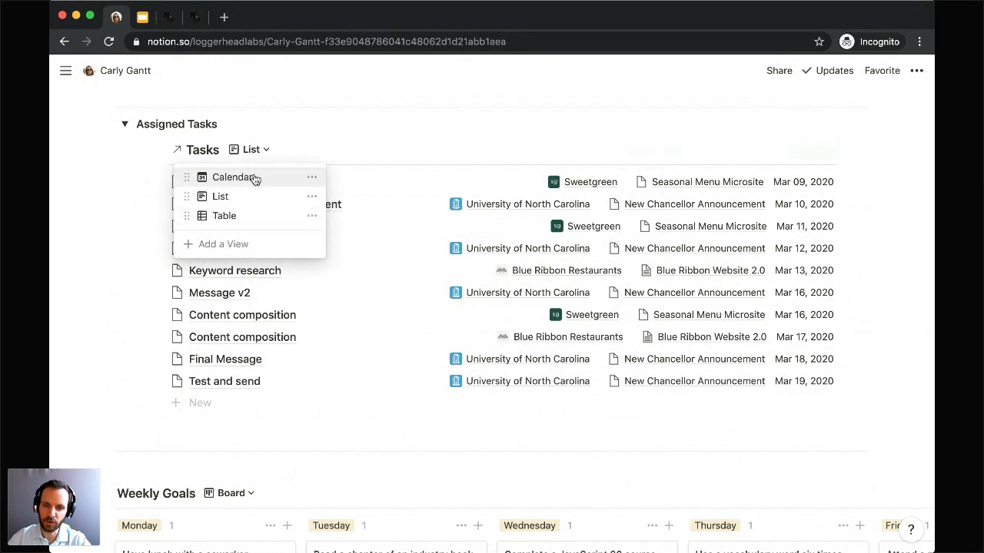
click(253, 176)
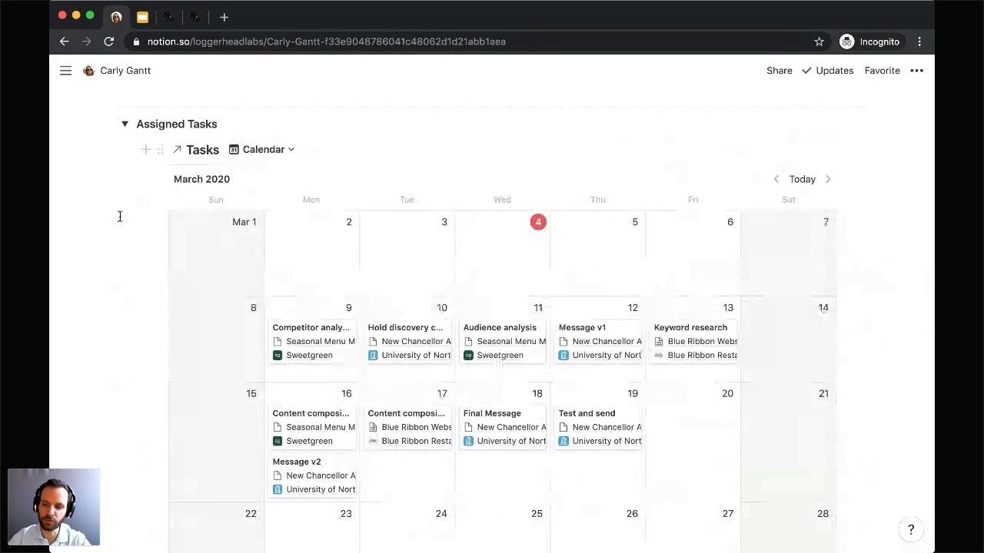
scroll(119, 216, down, 2)
scroll(119, 216, down, 1)
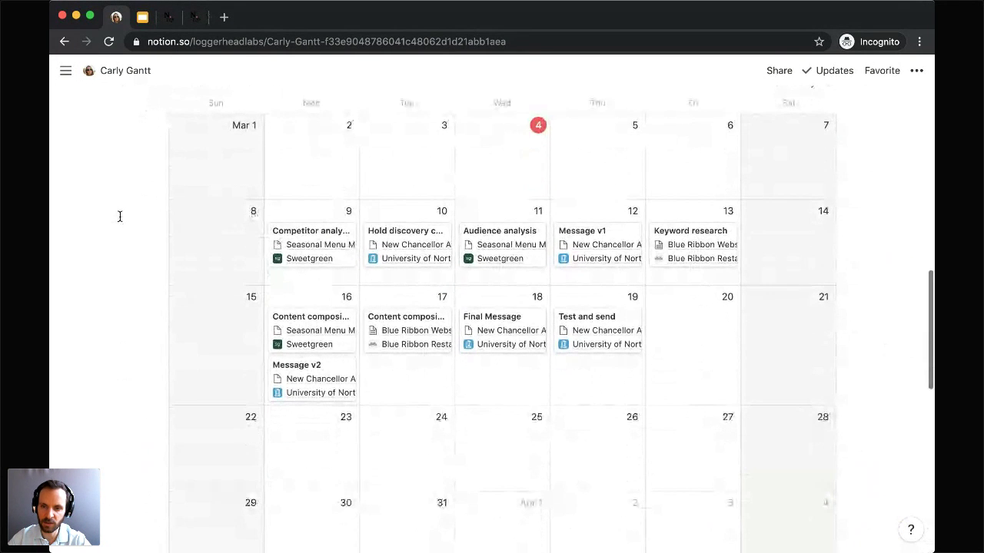
scroll(119, 216, up, 1)
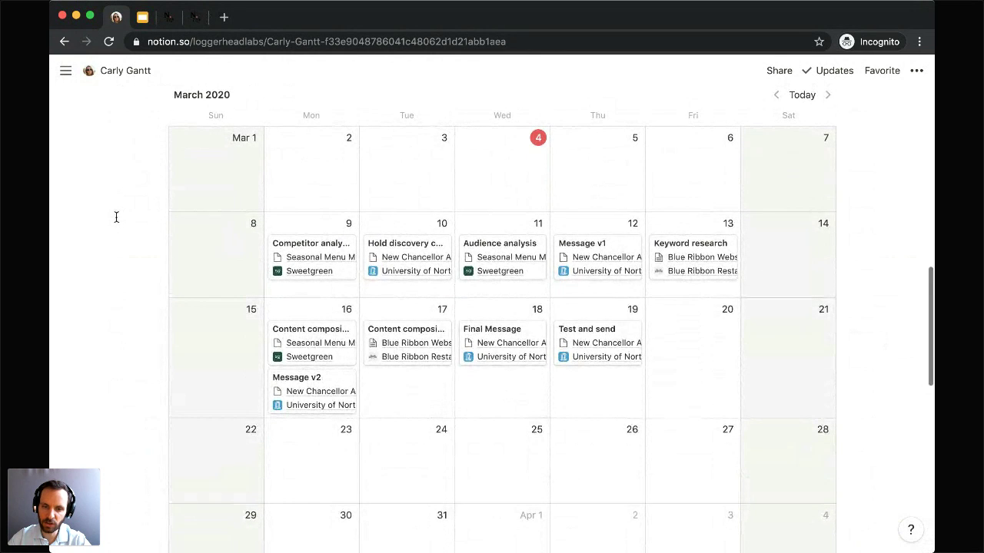
scroll(108, 221, up, 1)
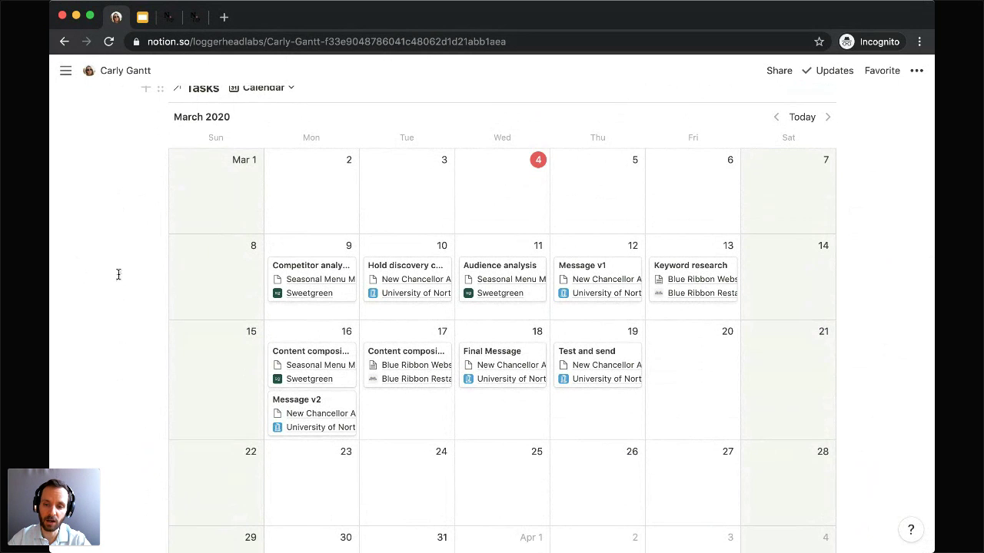
scroll(118, 275, up, 1)
scroll(118, 274, up, 1)
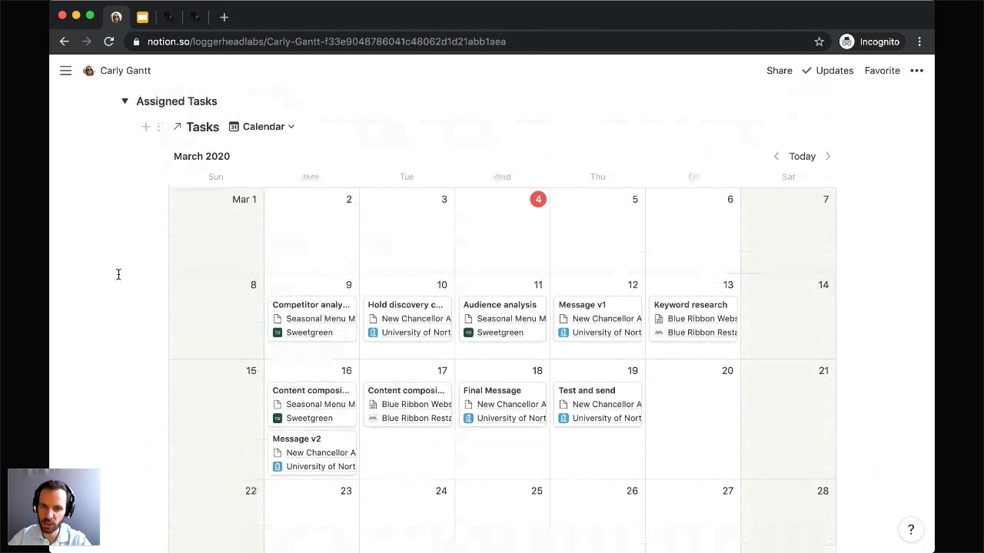
scroll(118, 274, down, 1)
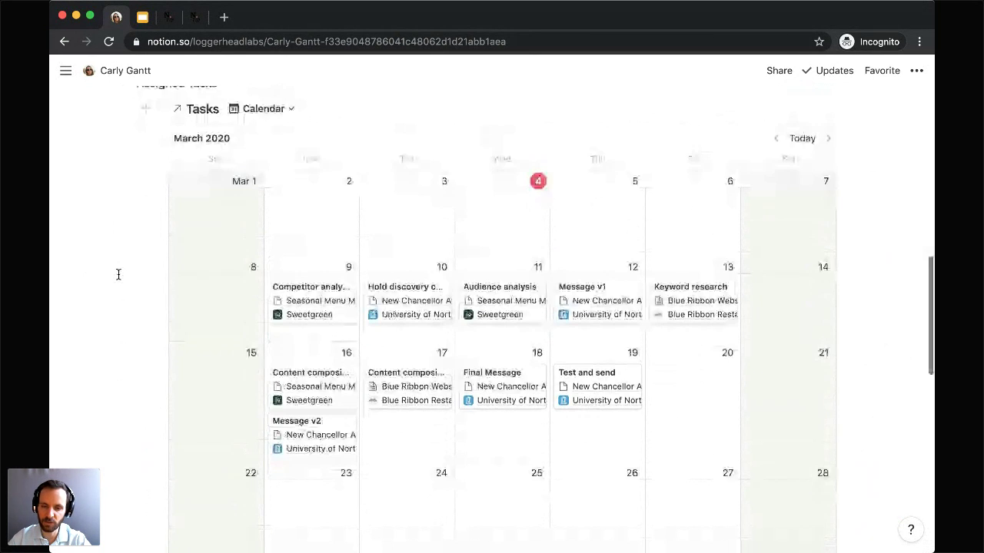
scroll(154, 210, down, 1)
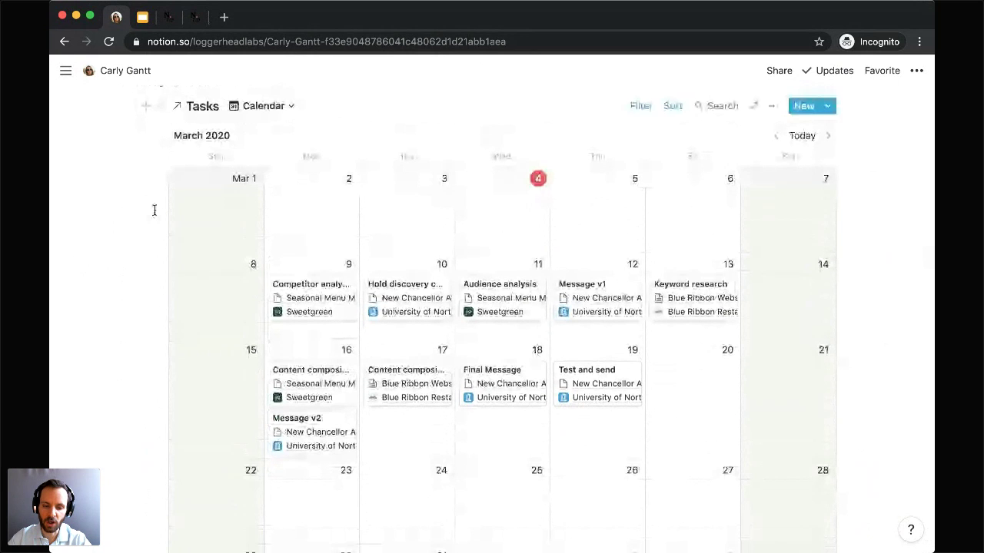
scroll(154, 210, down, 5)
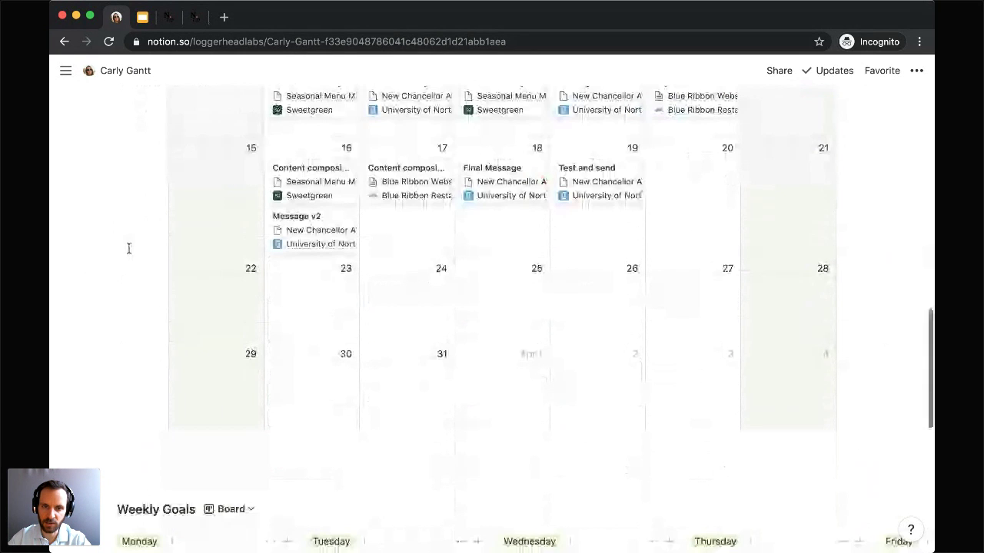
Return the Assigned Tasks database from the calendar to its List view.
scroll(243, 106, up, 5)
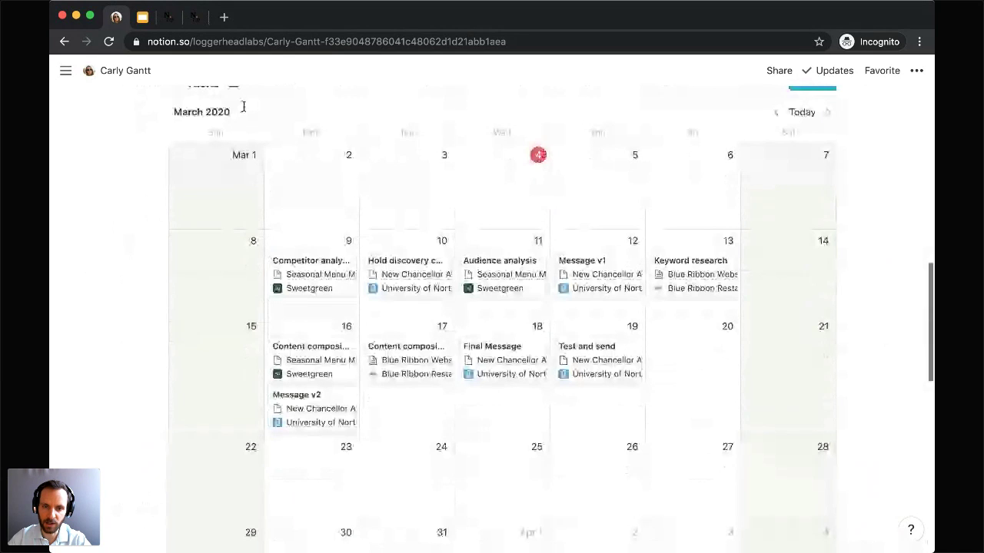
scroll(243, 107, up, 1)
click(292, 121)
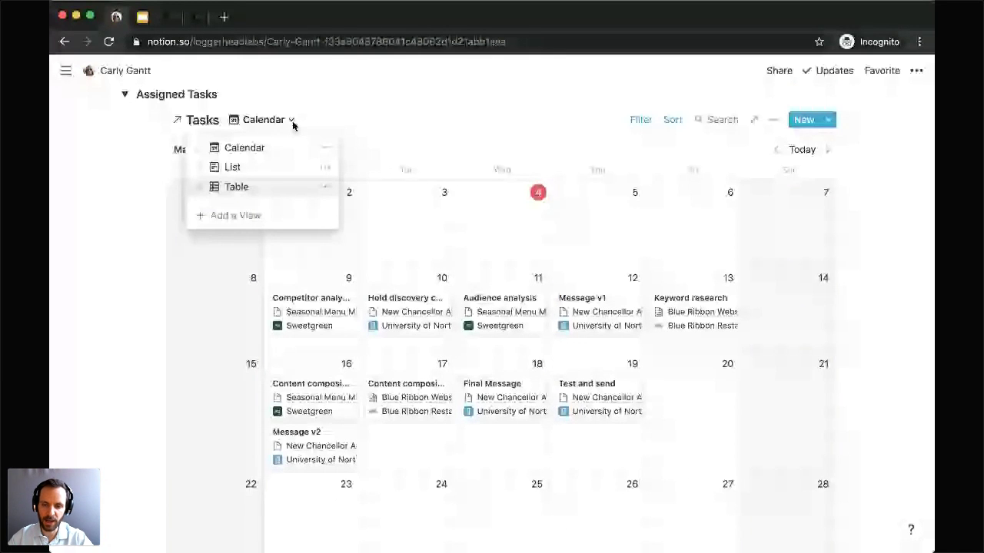
click(232, 167)
Insert a linked database of Tasks in the empty block between the Assigned Tasks list and Weekly Goals.
scroll(193, 283, down, 3)
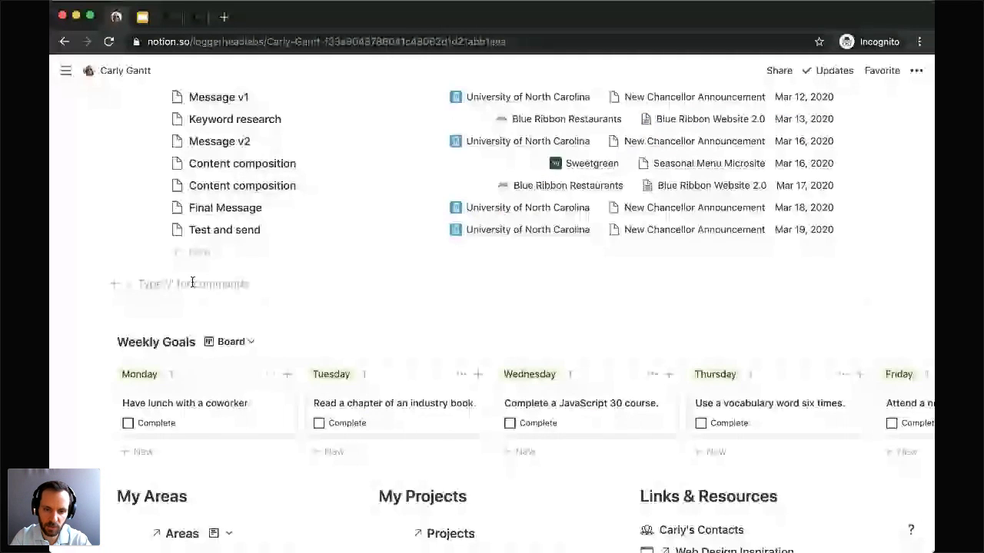
text(/link)
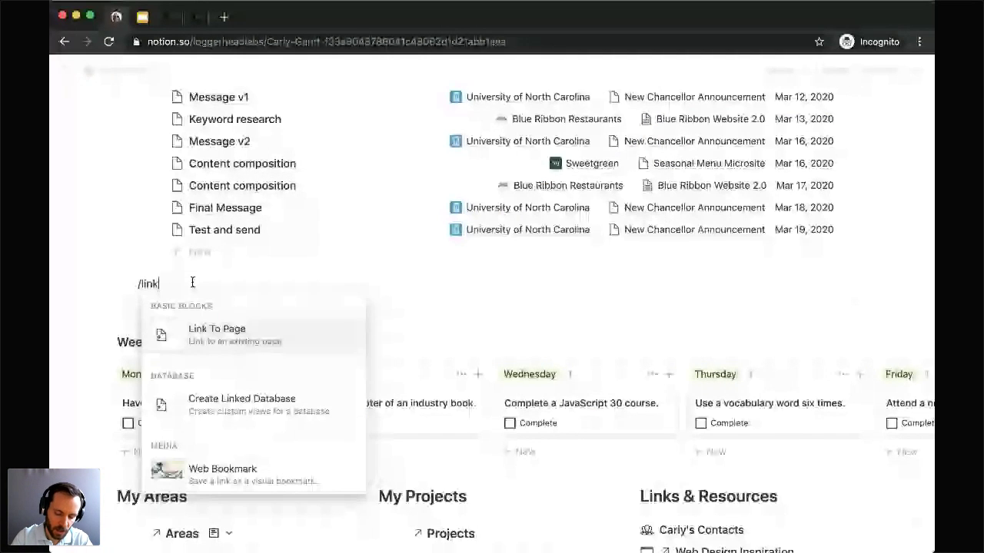
key(Down)
key(Return)
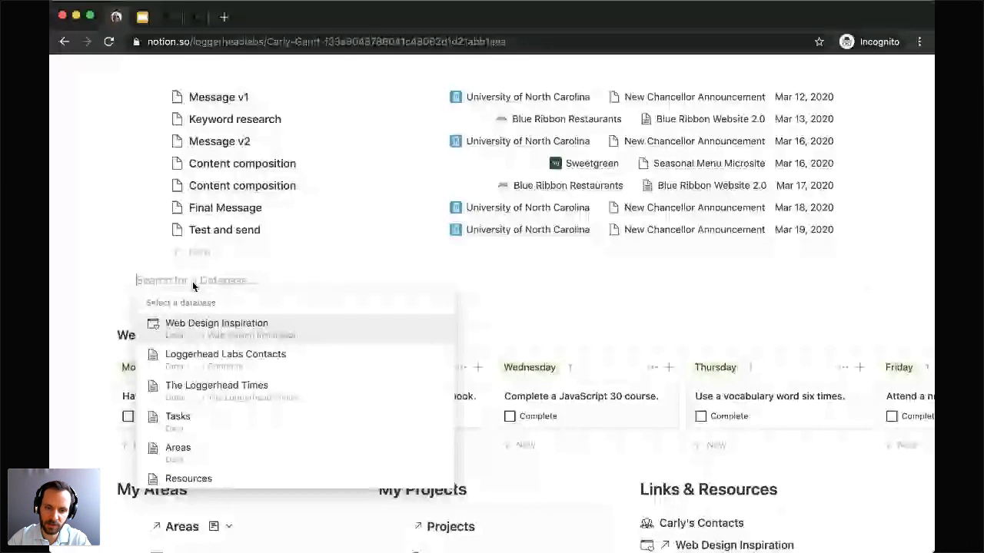
key(Down)
key(Down)
key(Down)
key(Return)
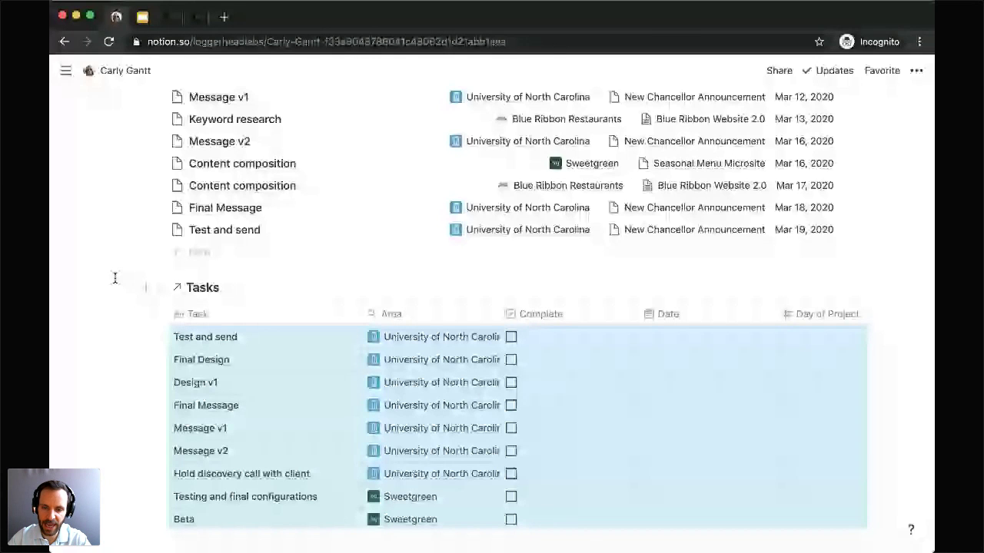
Add a Table view named Table to the newly linked Tasks database.
scroll(184, 261, down, 2)
click(256, 215)
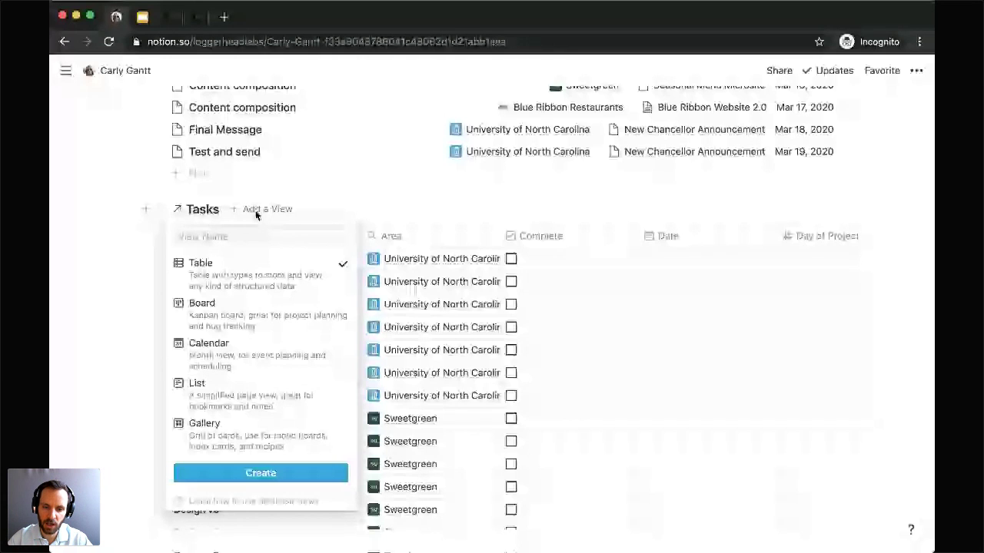
click(263, 265)
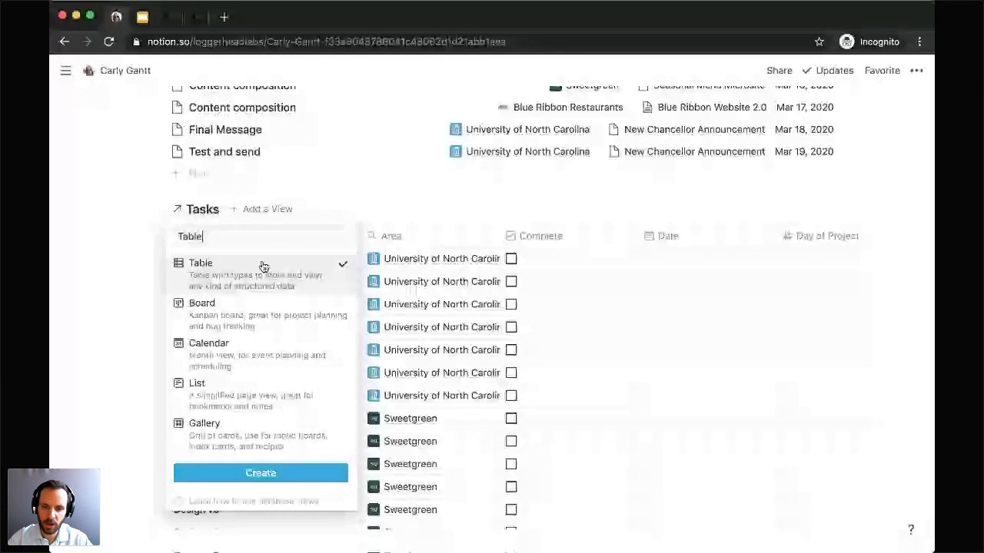
click(246, 474)
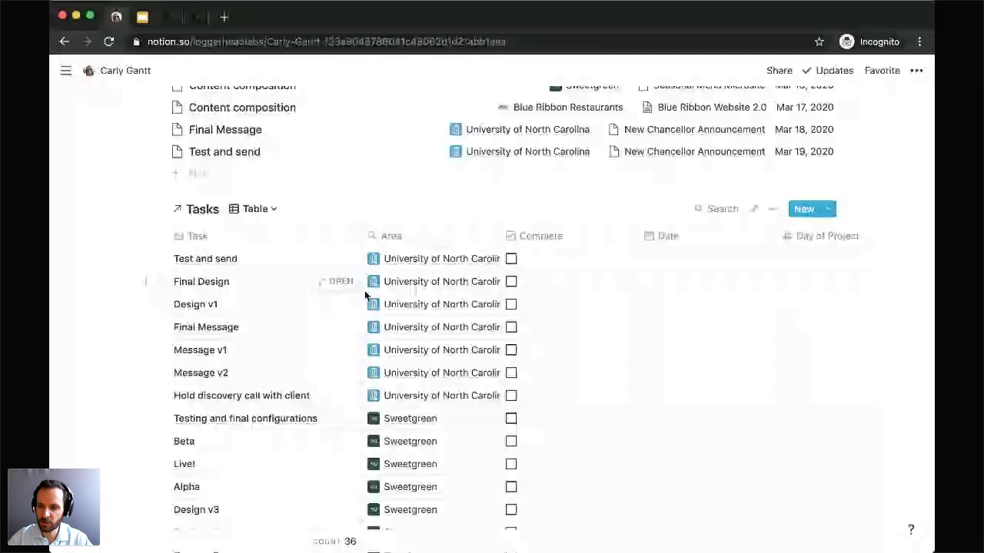
Filter the new Tasks table to rows where Responsible contains the personal page's owner.
click(772, 208)
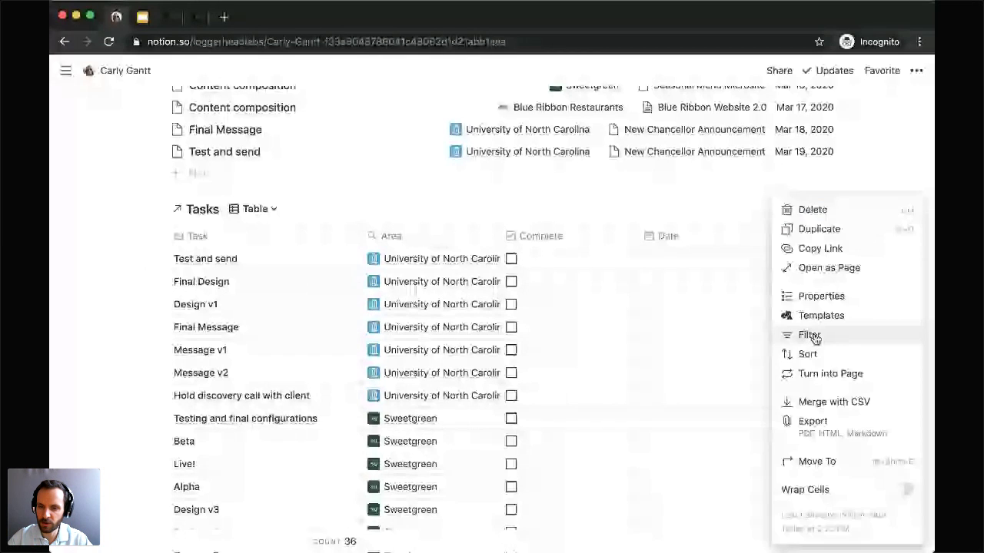
click(812, 336)
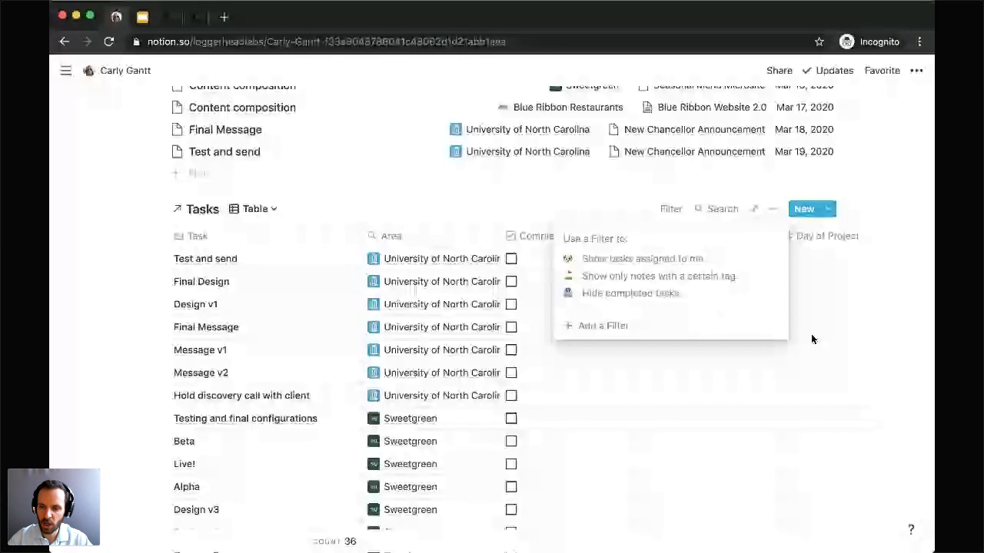
click(603, 326)
click(605, 249)
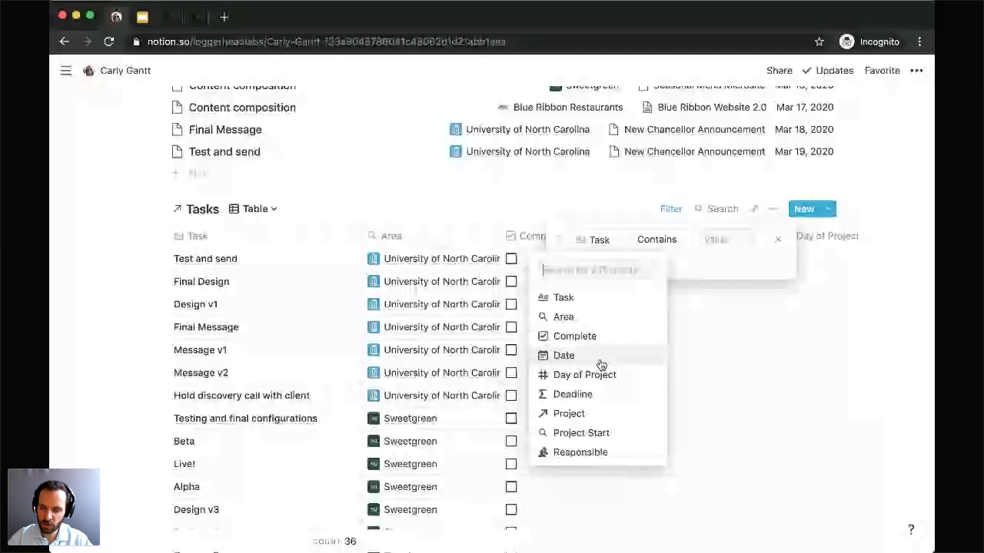
click(581, 452)
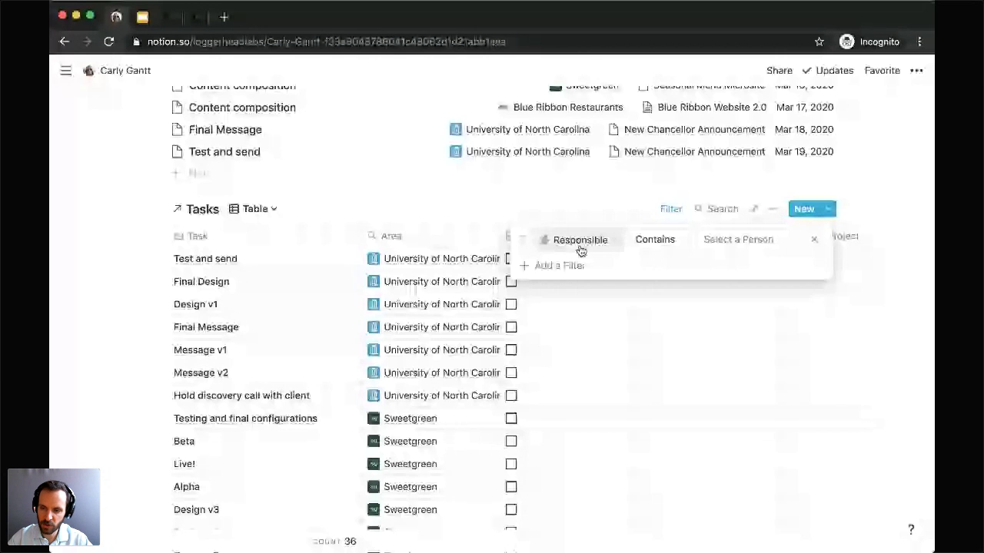
click(737, 239)
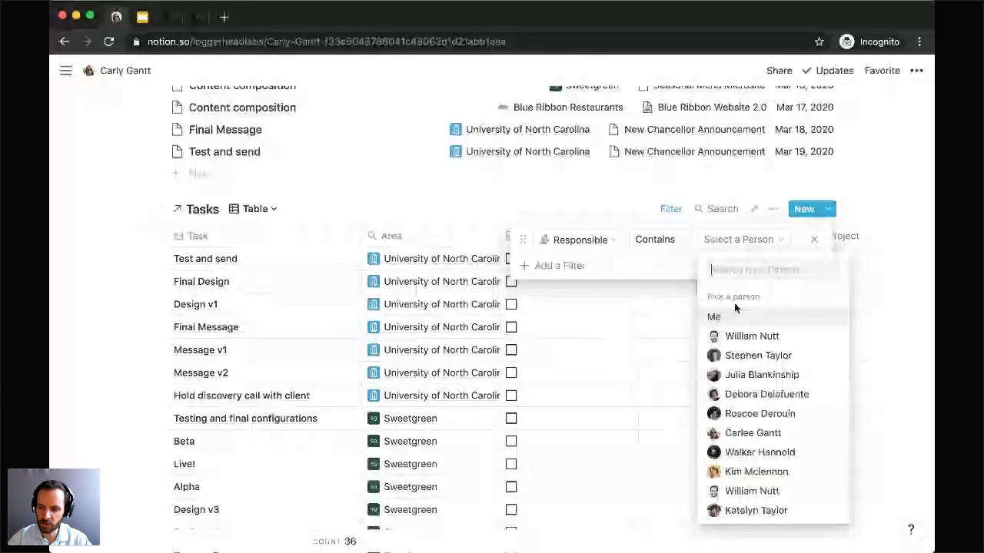
click(742, 434)
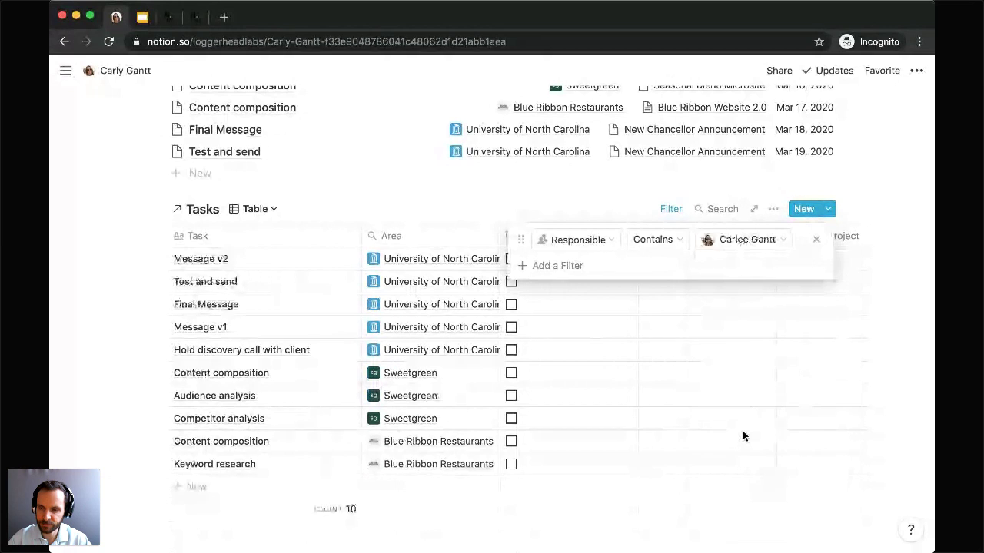
click(103, 259)
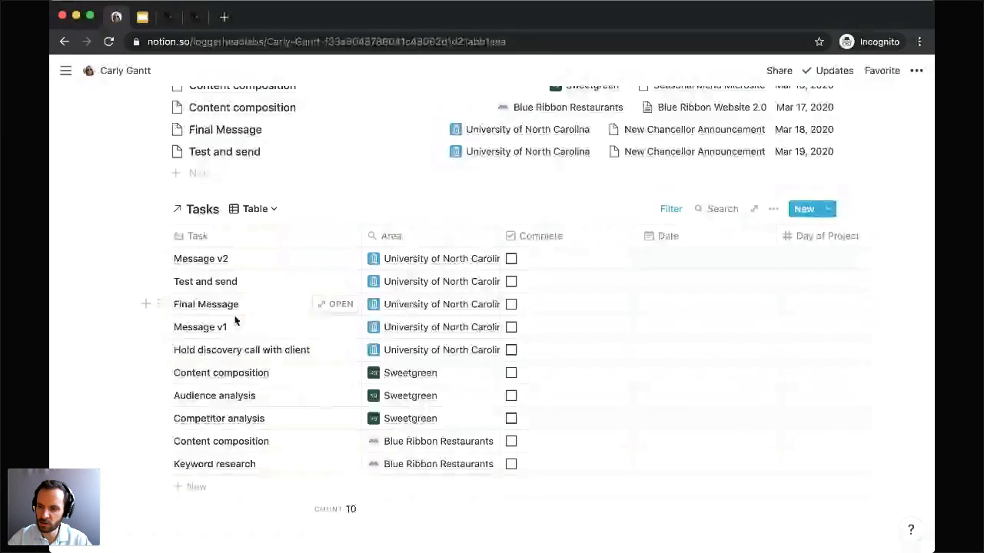
Reorder the new Tasks table's properties so Project follows Area and Deadline follows Project.
click(773, 208)
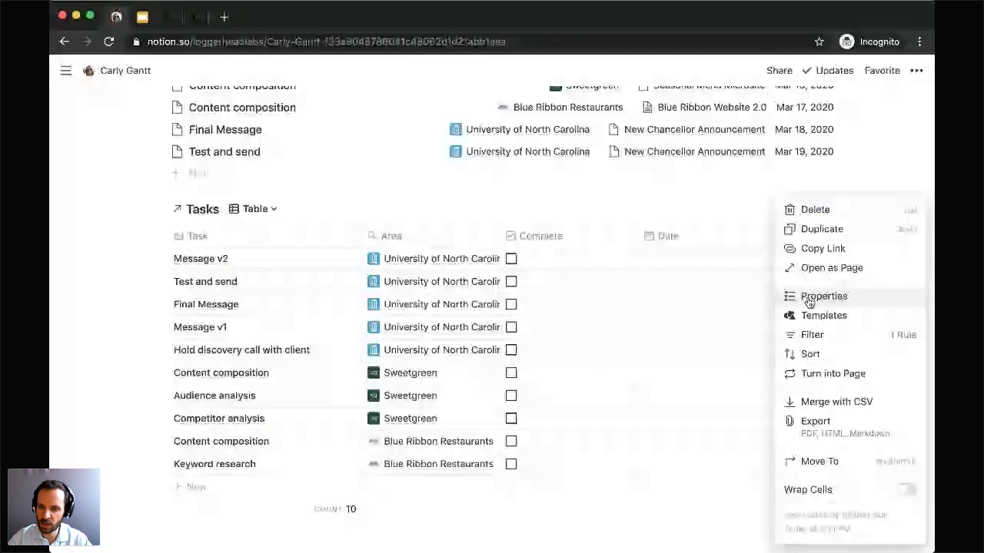
click(809, 299)
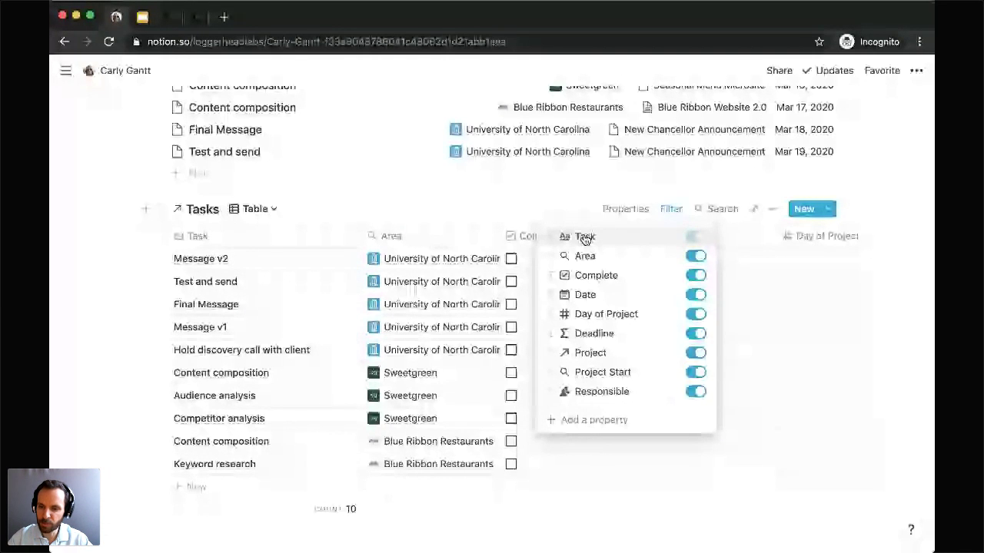
drag(550, 352, 565, 283)
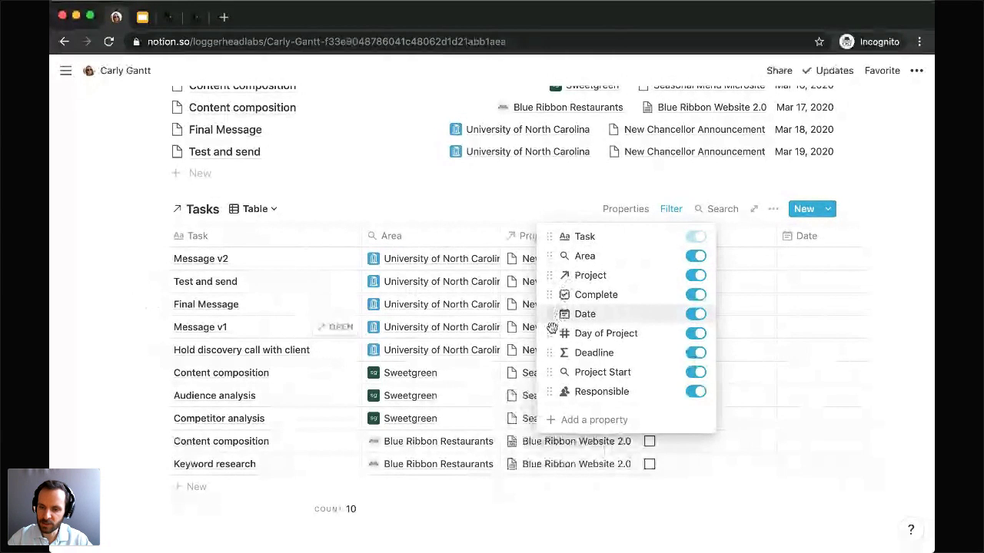
drag(552, 352, 566, 295)
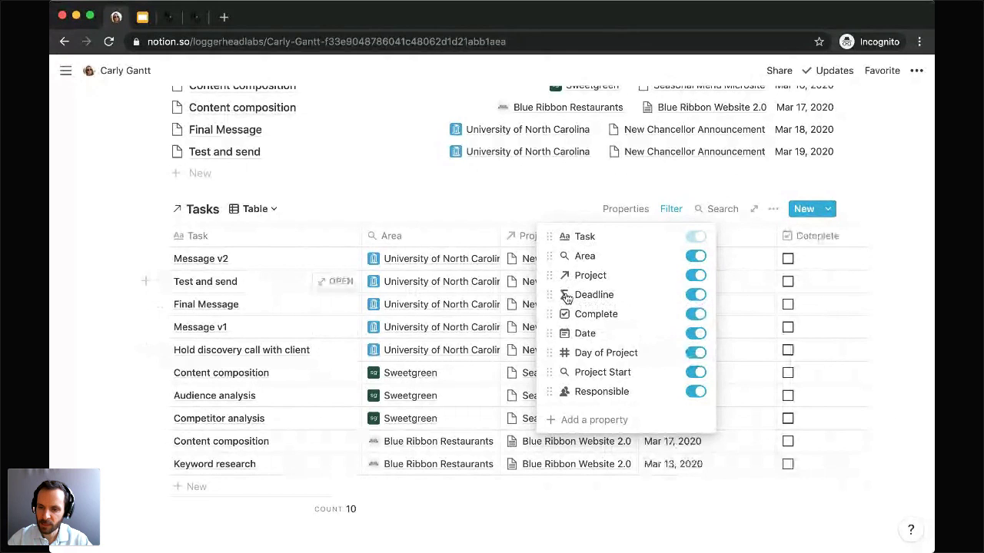
Hide the Complete, Date, Day of Project, Project Start and Responsible properties in the Tasks table.
click(701, 315)
click(696, 334)
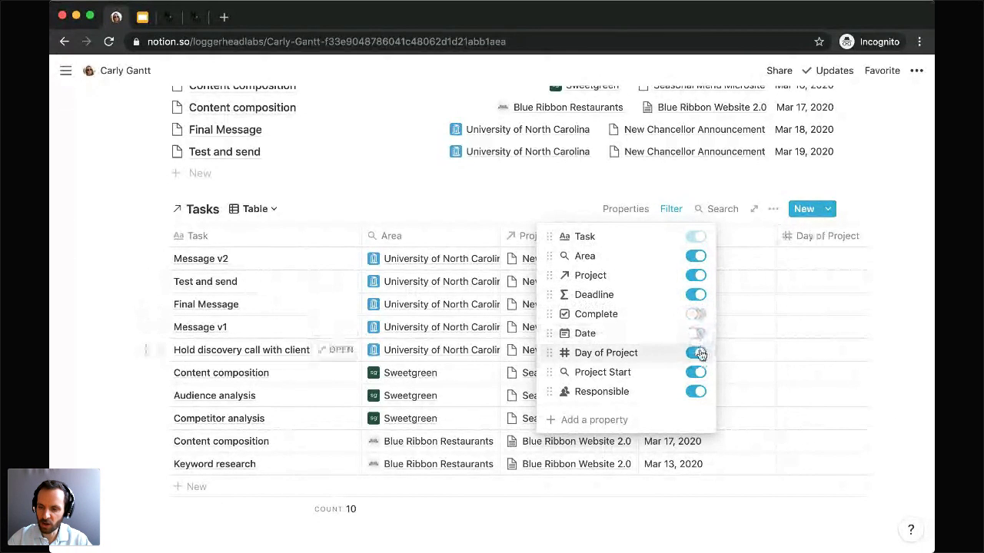
click(696, 352)
click(698, 374)
click(698, 393)
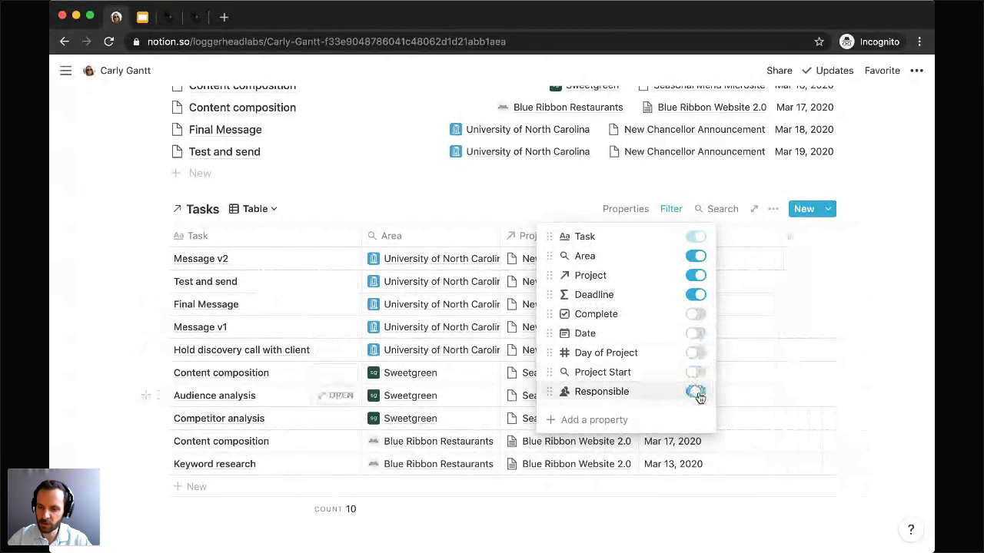
click(103, 231)
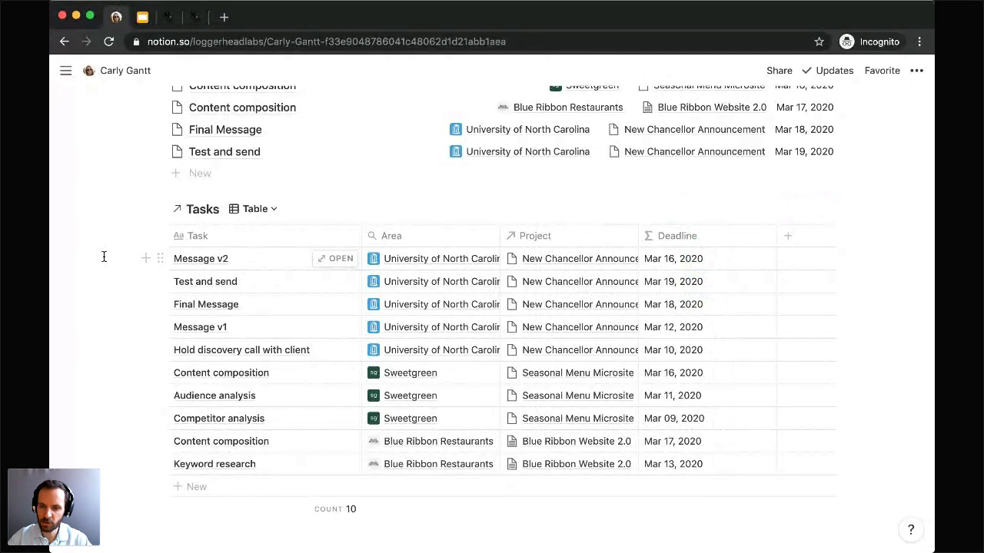
Duplicate the linked Tasks database's Table view and turn the copy into a List view named List.
click(275, 209)
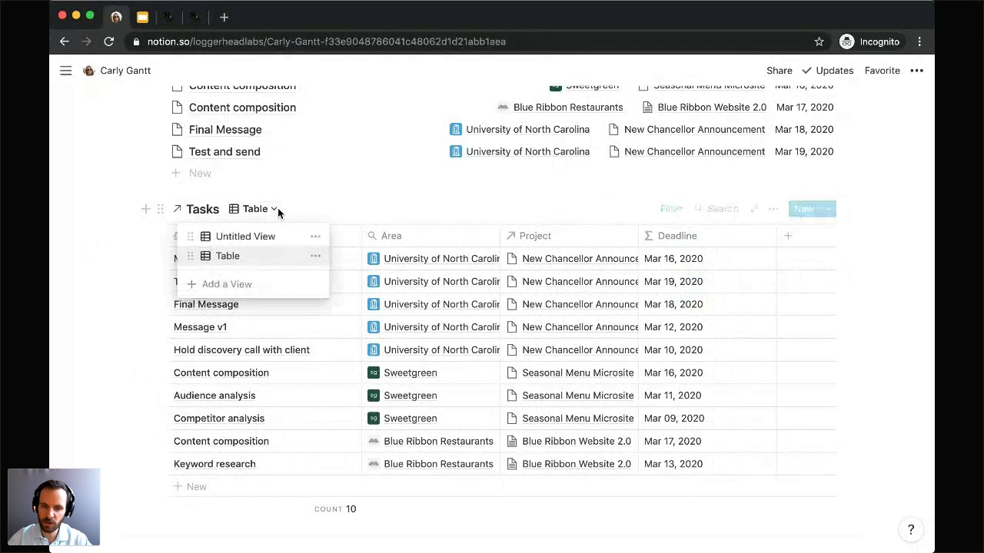
click(315, 256)
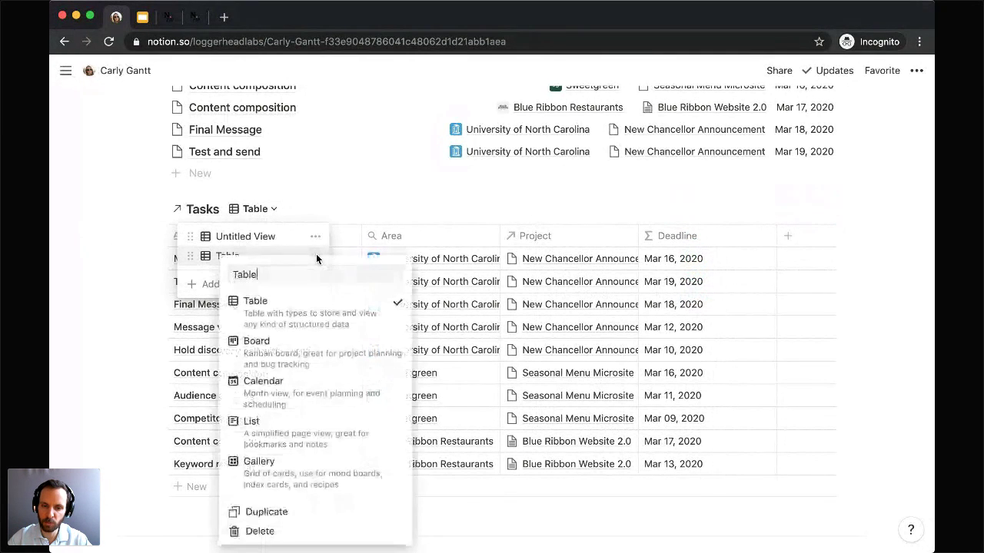
click(263, 512)
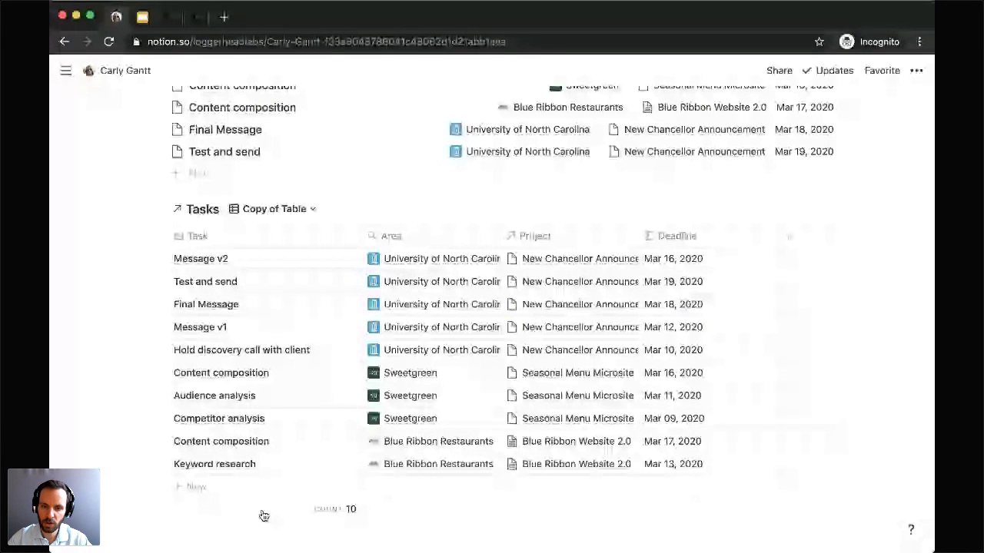
click(275, 208)
click(333, 276)
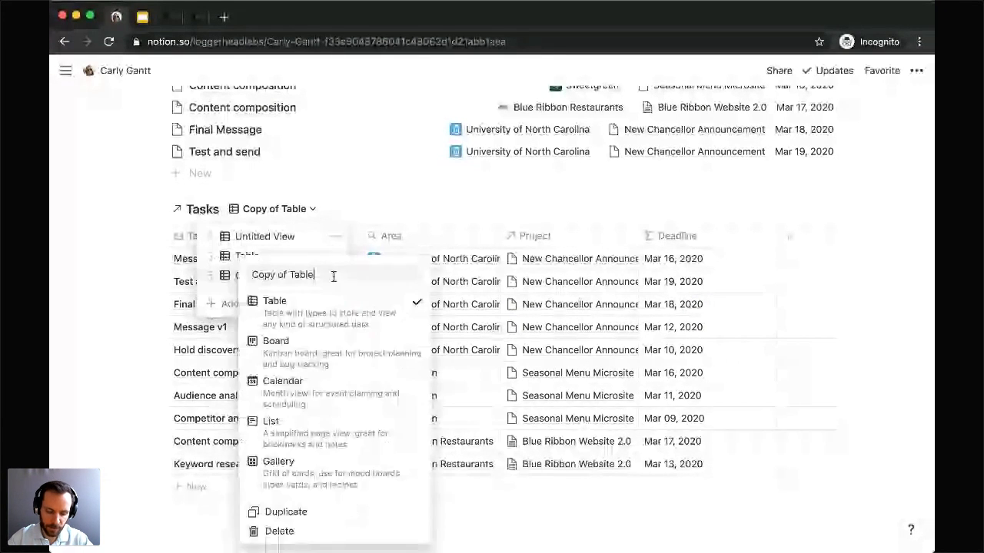
text(List)
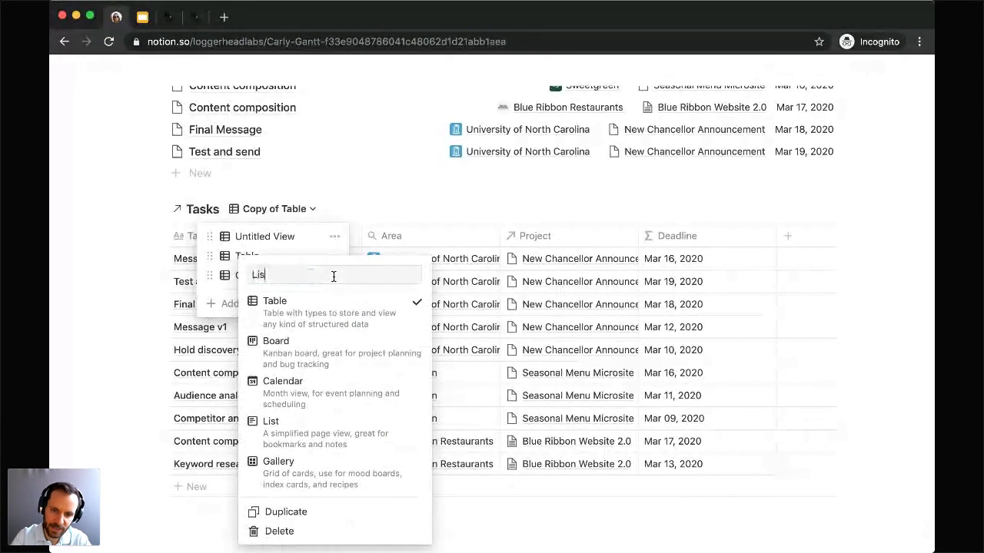
click(269, 421)
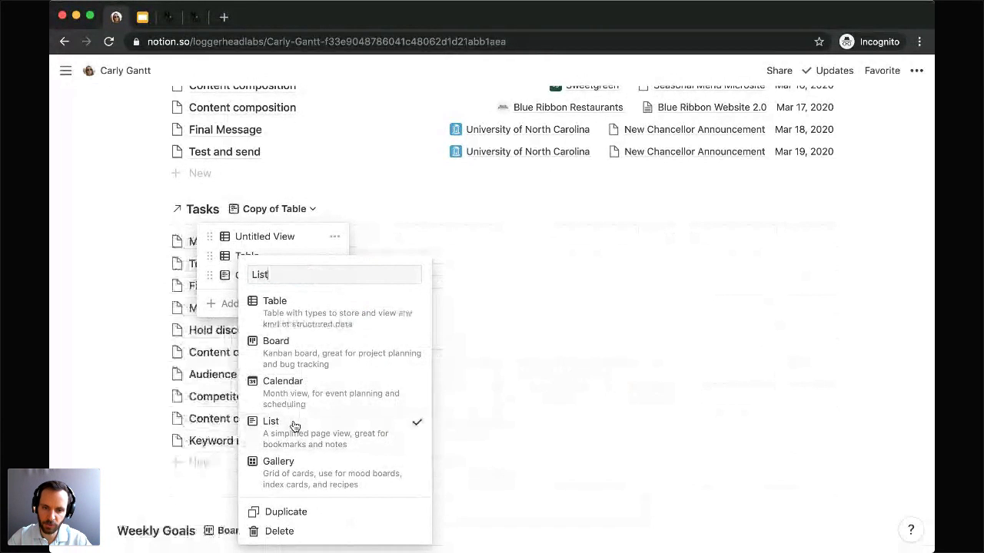
click(118, 269)
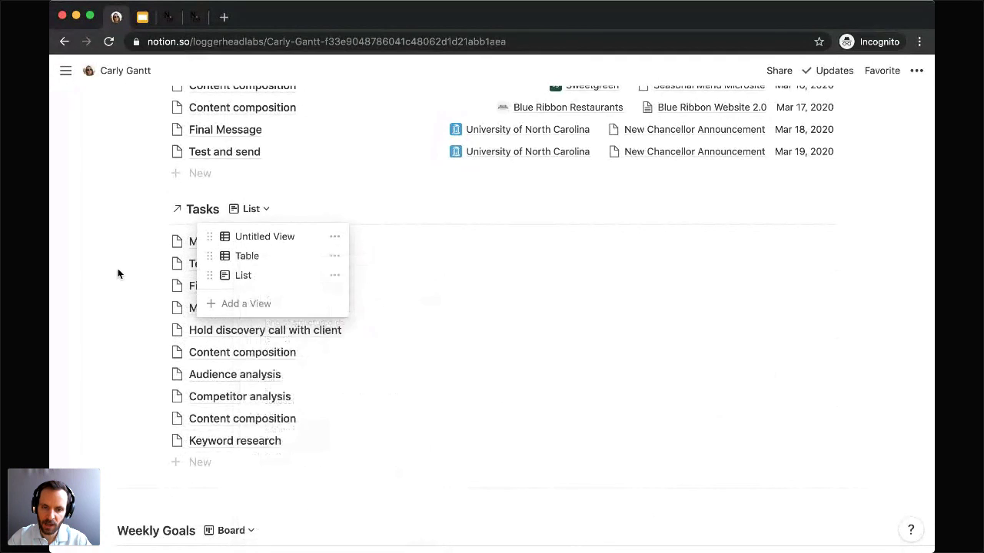
click(119, 266)
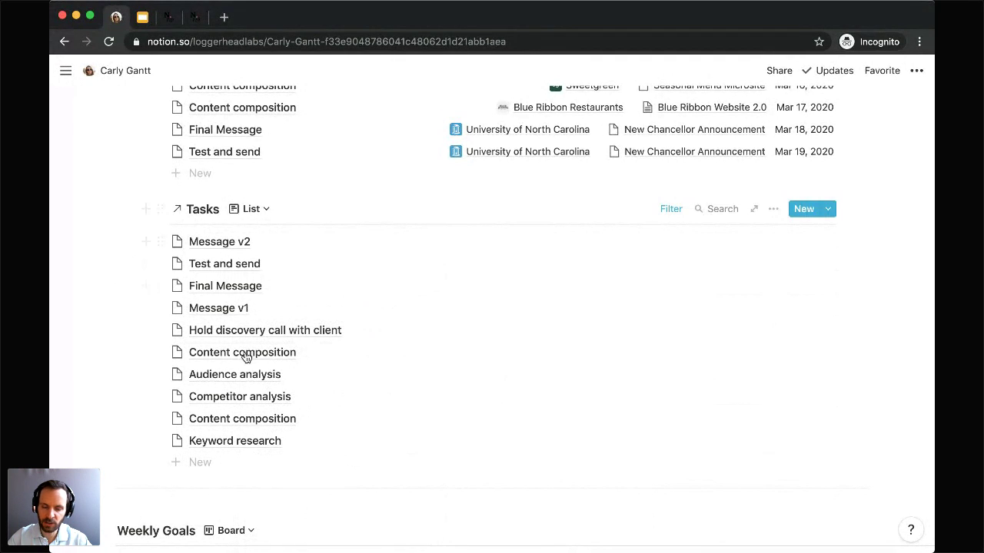
Show the Area and Project properties in the Tasks List view.
click(775, 210)
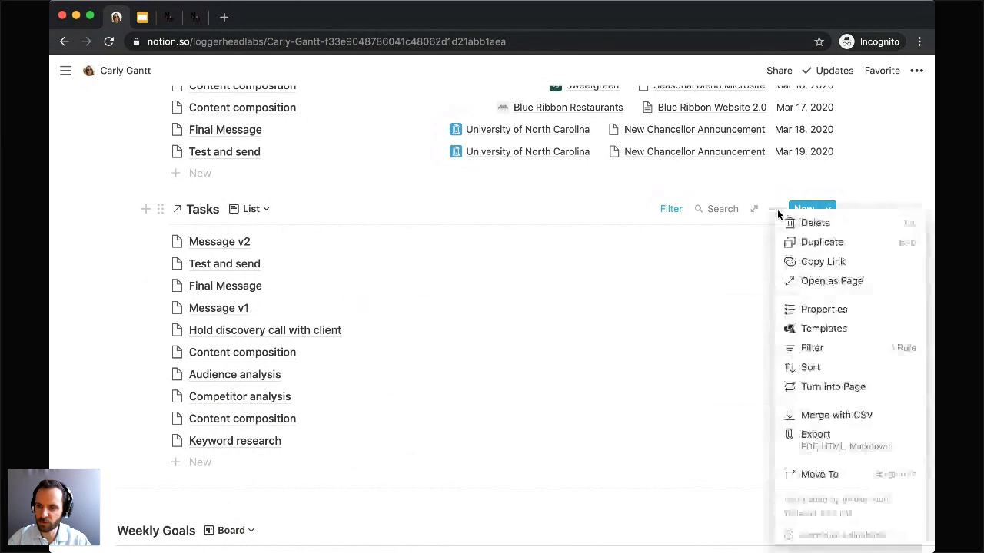
click(811, 310)
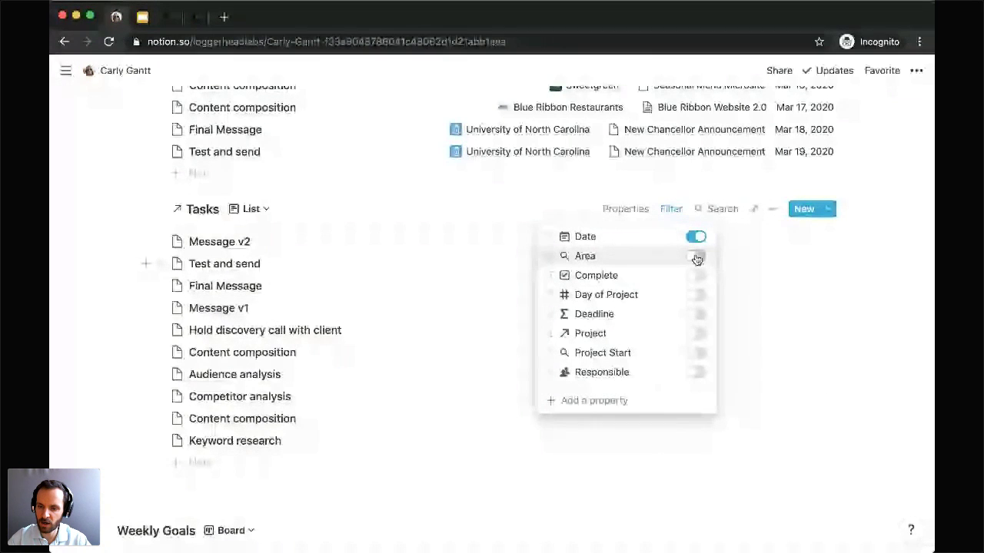
click(696, 258)
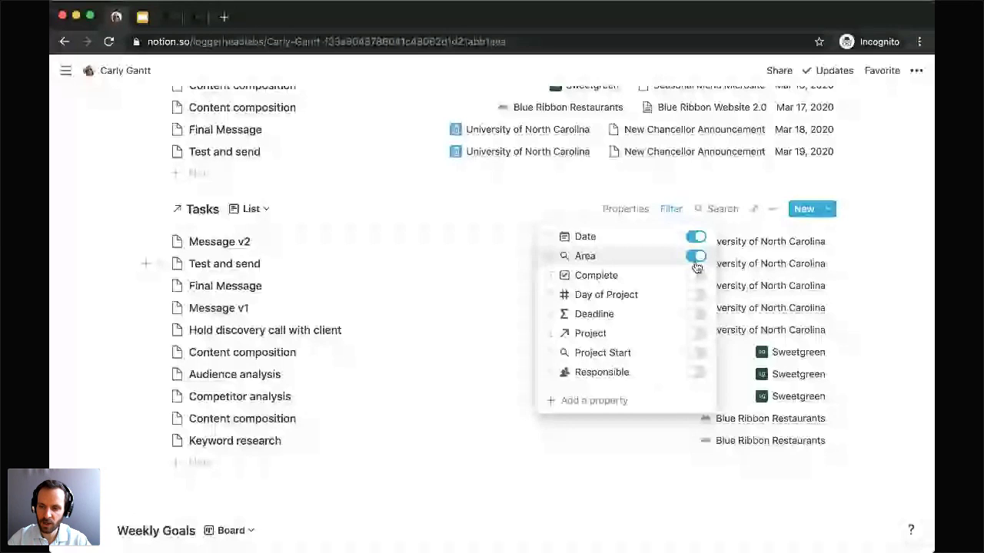
click(106, 265)
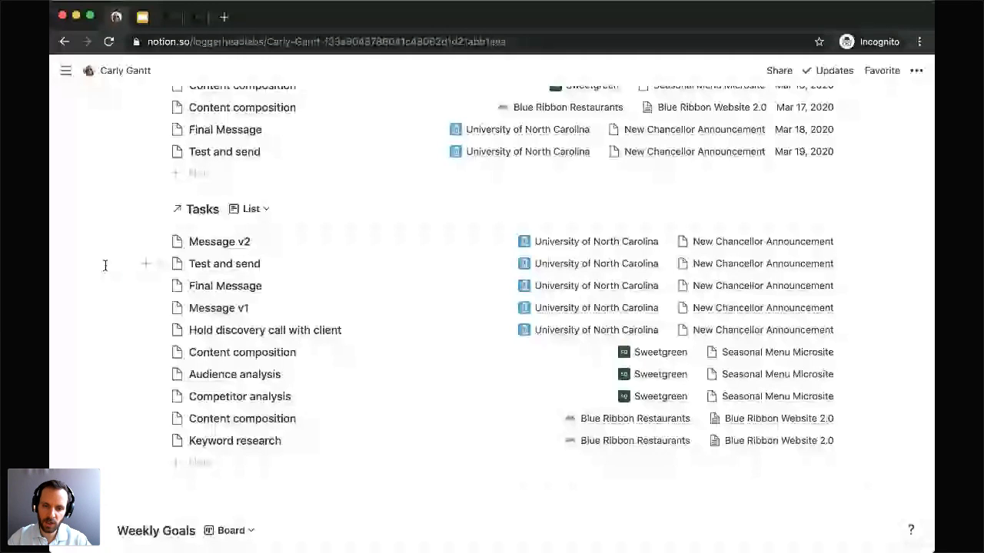
Duplicate the Tasks Table view again and turn the copy into a Calendar view named Calendar.
click(261, 209)
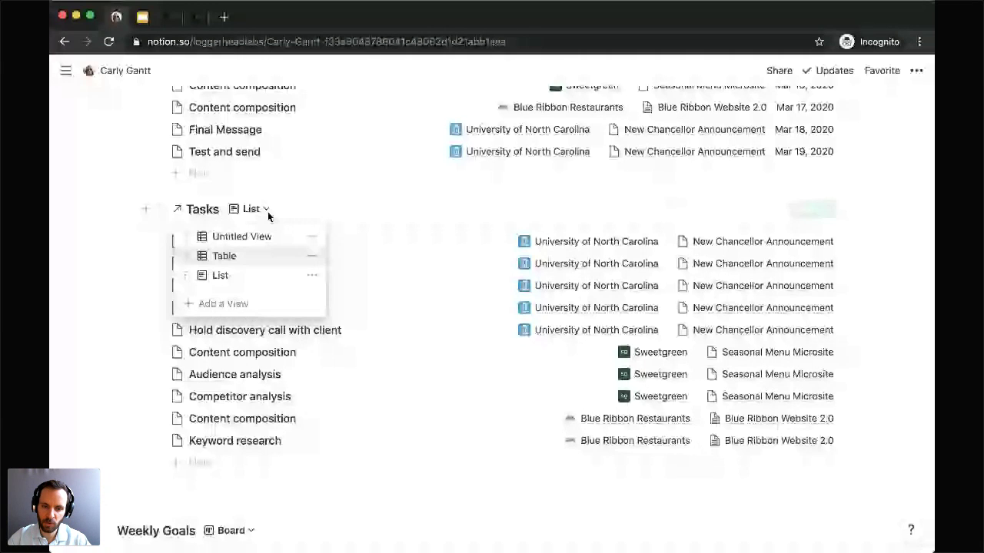
click(312, 256)
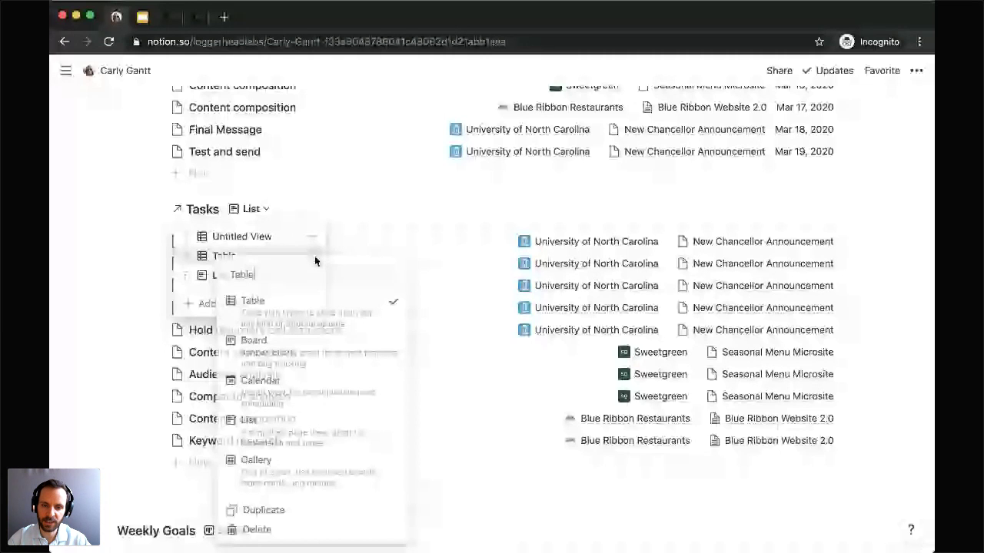
key(super+d)
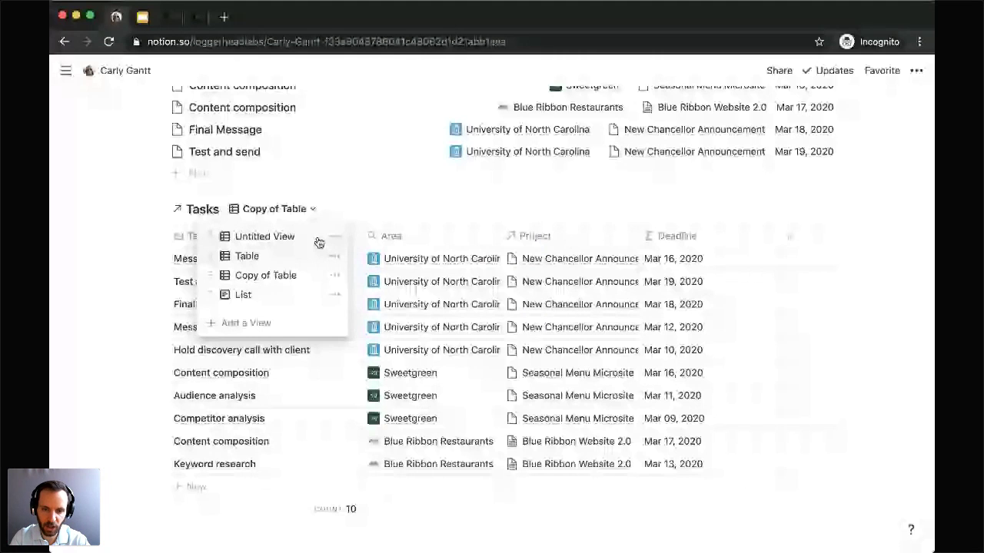
click(335, 275)
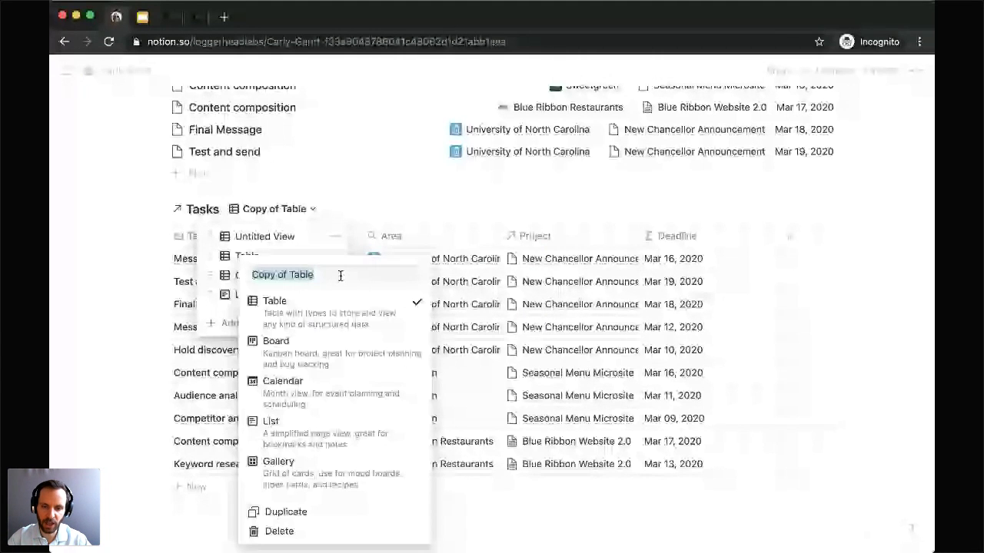
text(Calendar)
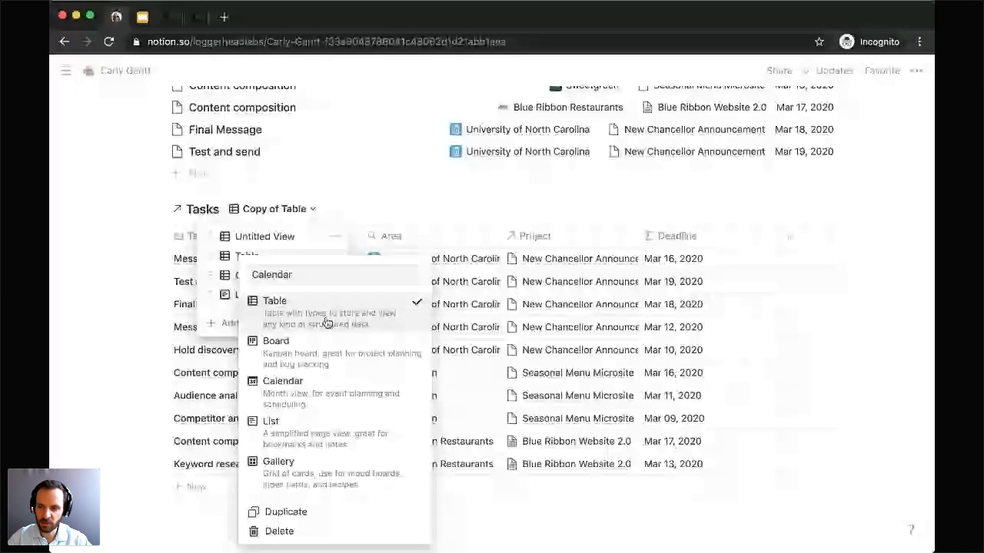
click(282, 381)
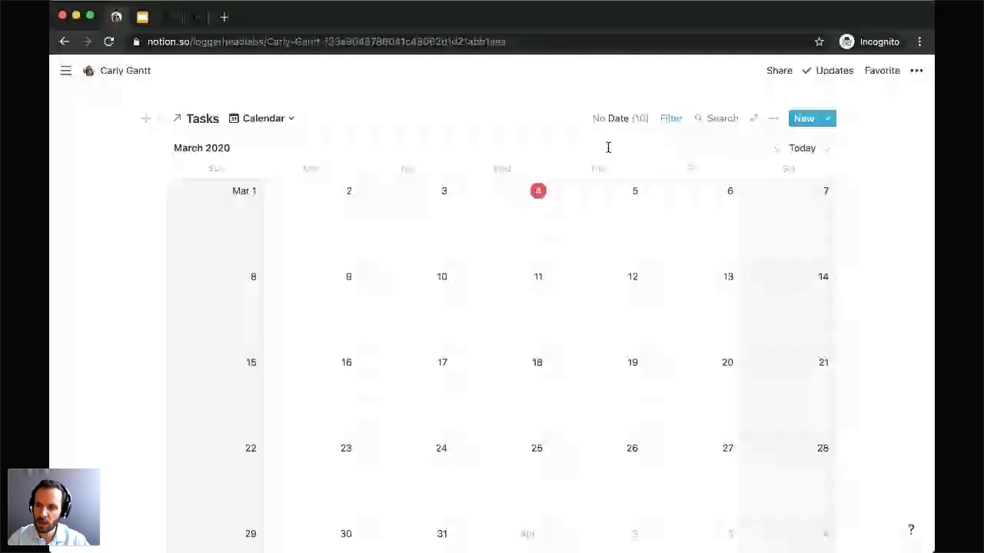
Set the Tasks Calendar view to arrange entries by Deadline.
click(773, 119)
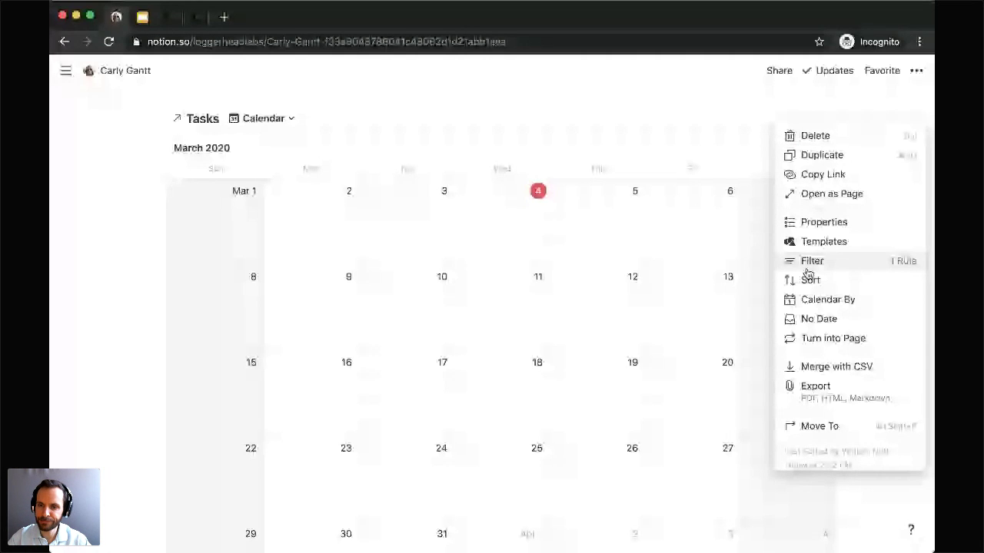
click(814, 299)
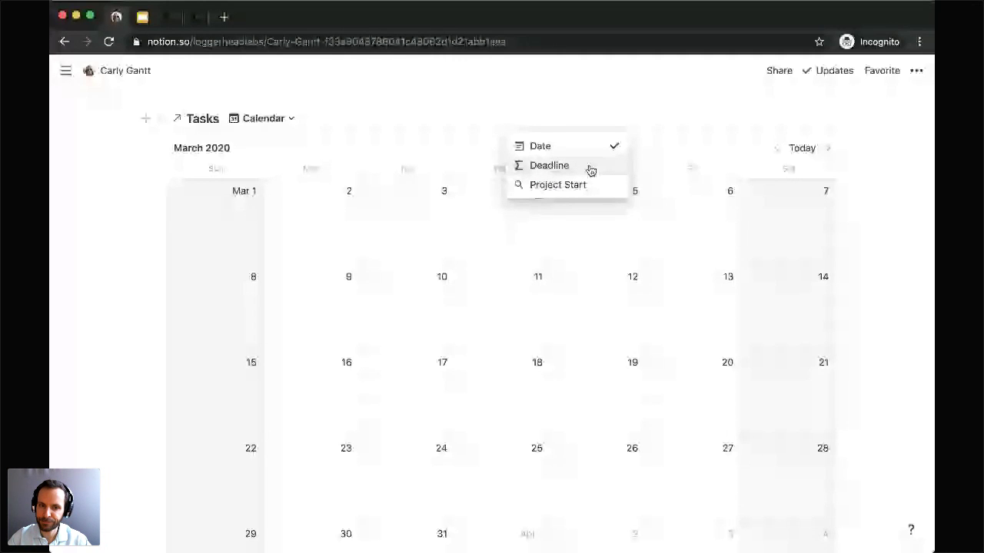
click(590, 167)
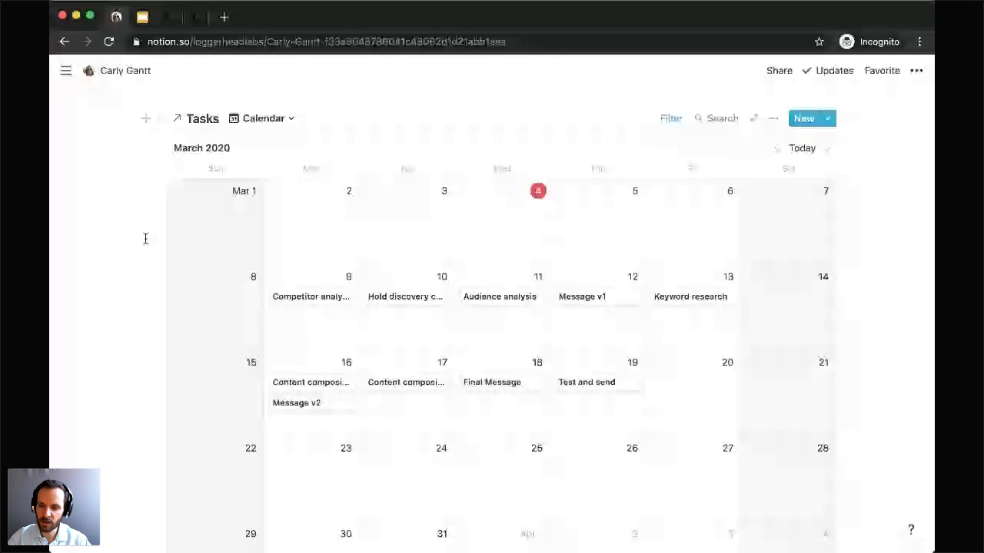
Show the Area property on the entries of the Tasks calendar.
scroll(145, 239, down, 1)
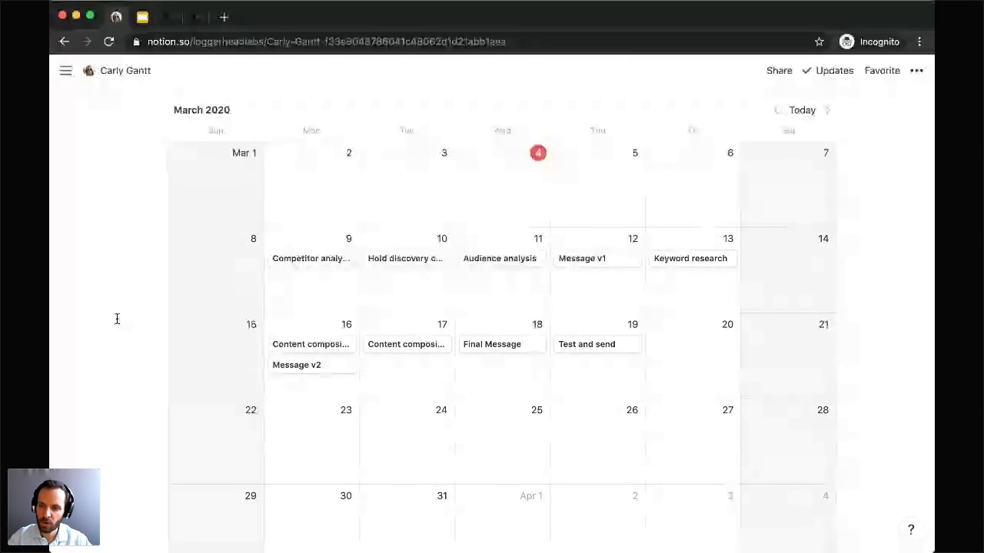
scroll(757, 115, up, 1)
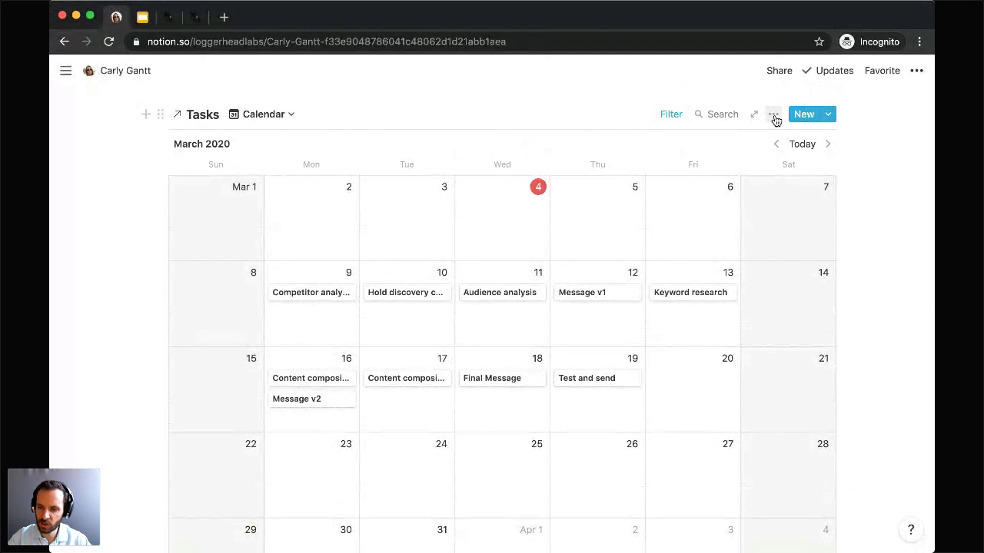
click(774, 115)
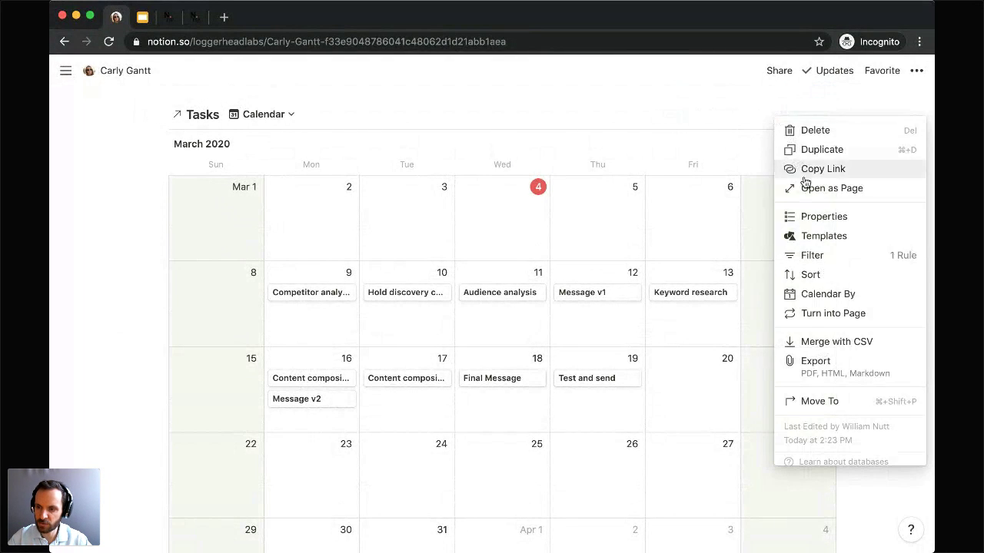
click(818, 218)
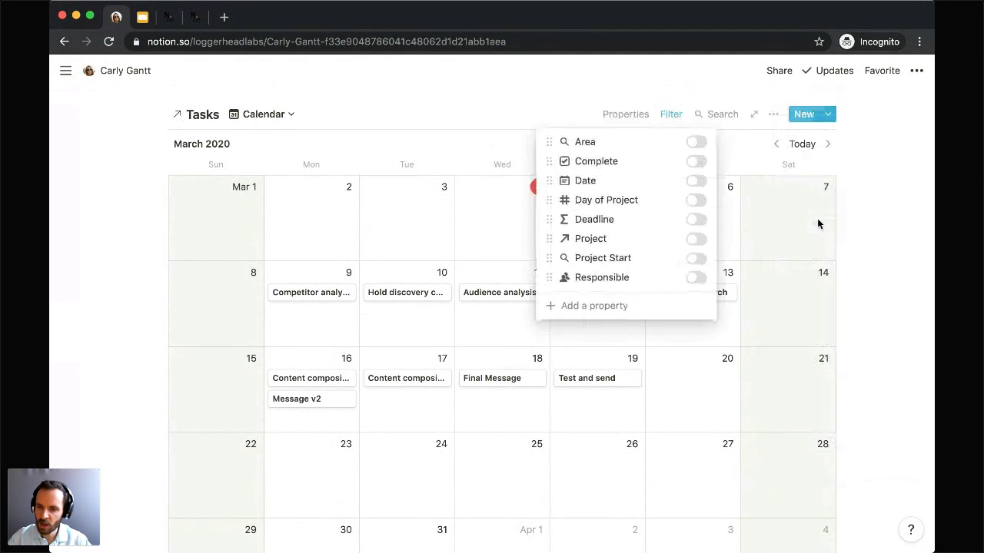
click(695, 142)
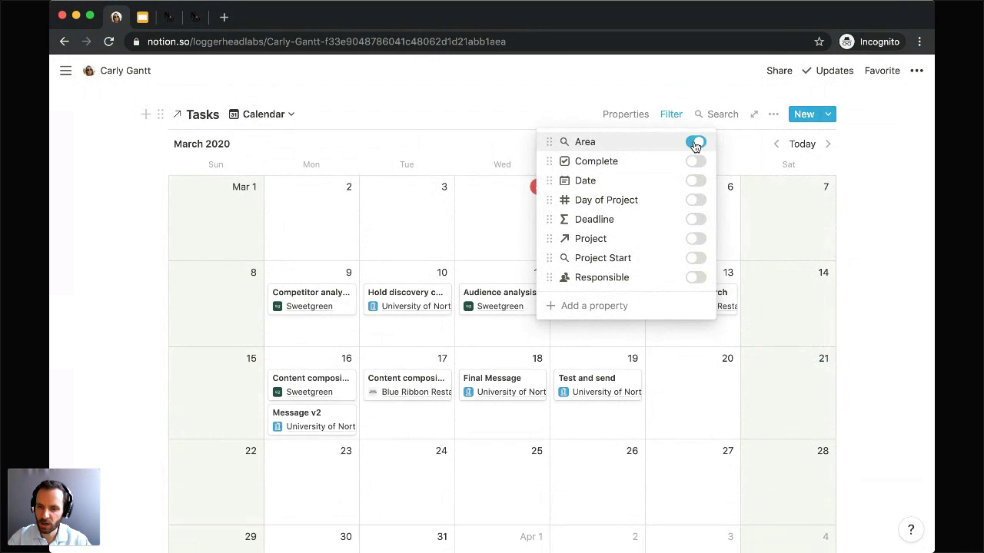
click(109, 266)
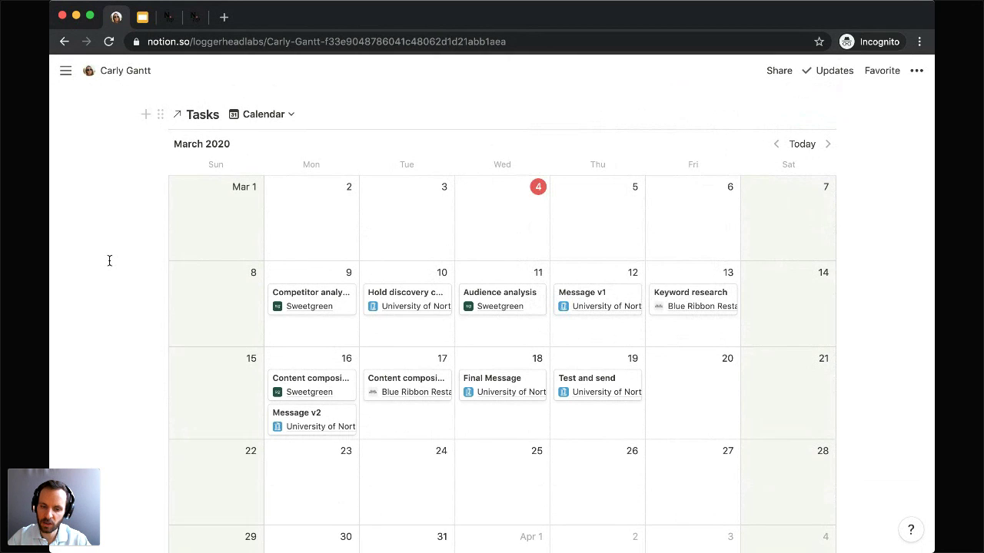
scroll(110, 260, down, 2)
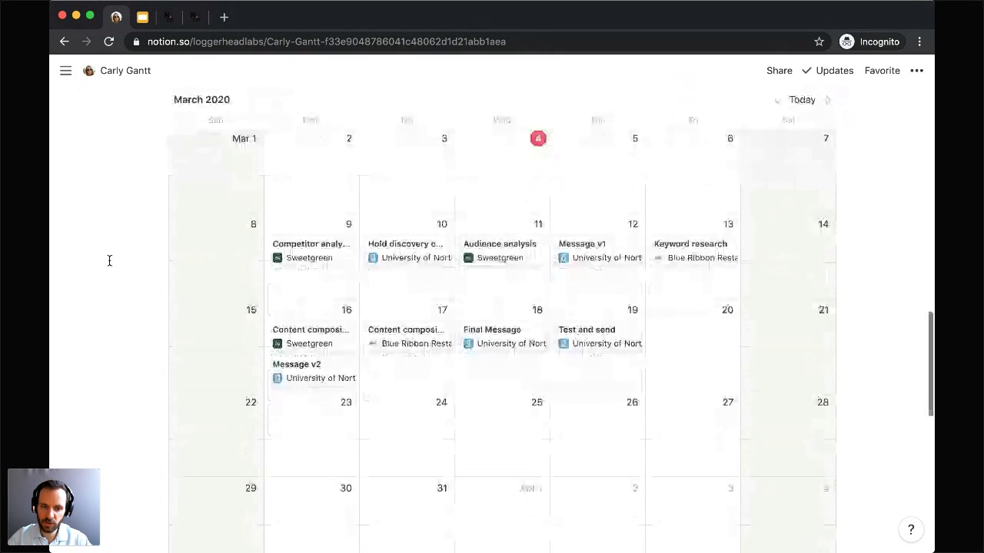
Collapse the Assigned Tasks toggle that holds the linked Tasks views.
scroll(109, 261, up, 5)
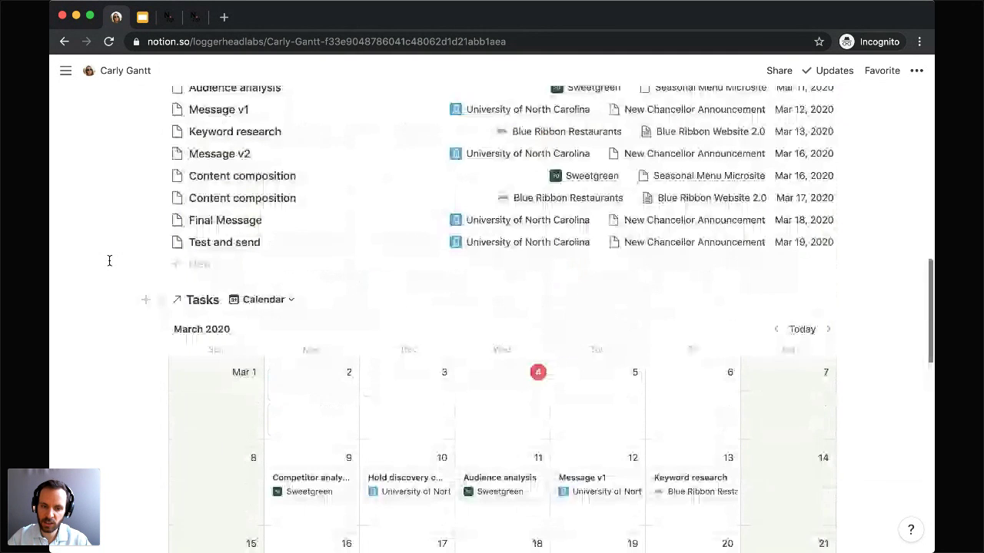
scroll(134, 284, up, 1)
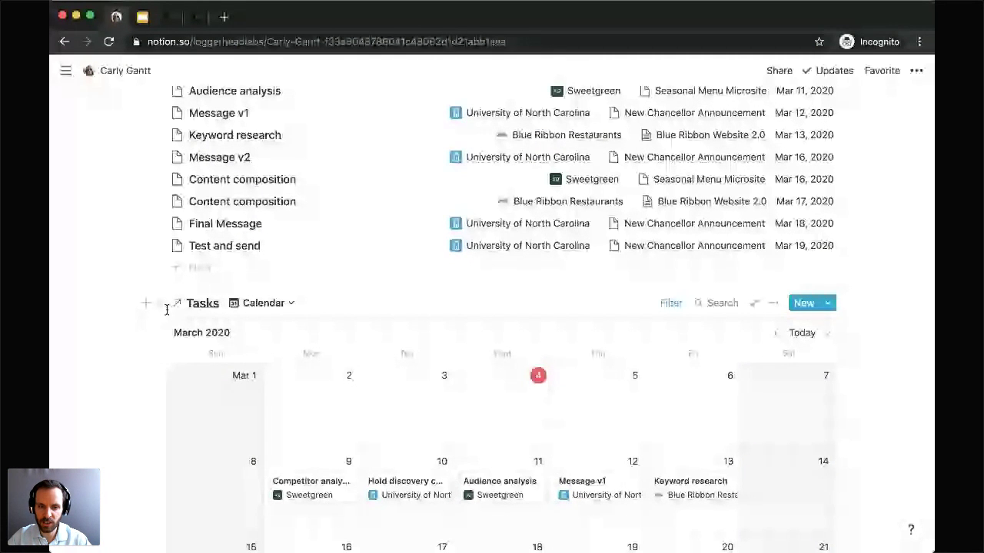
scroll(185, 285, up, 3)
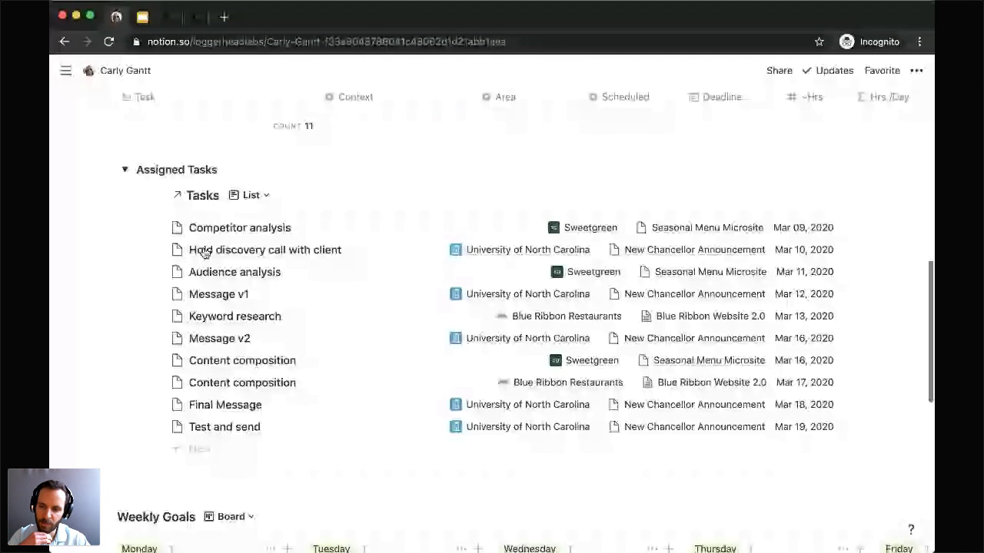
scroll(112, 212, up, 1)
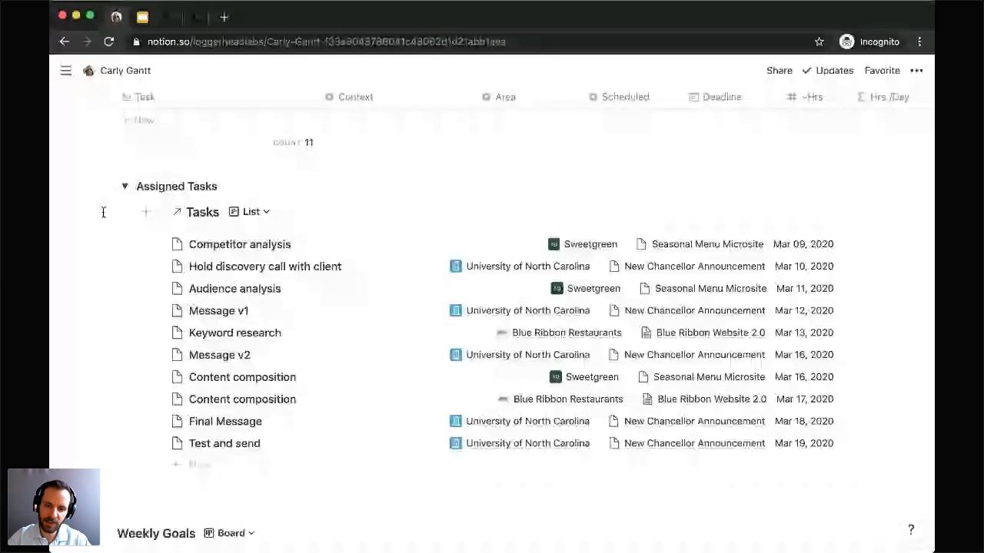
scroll(108, 210, up, 1)
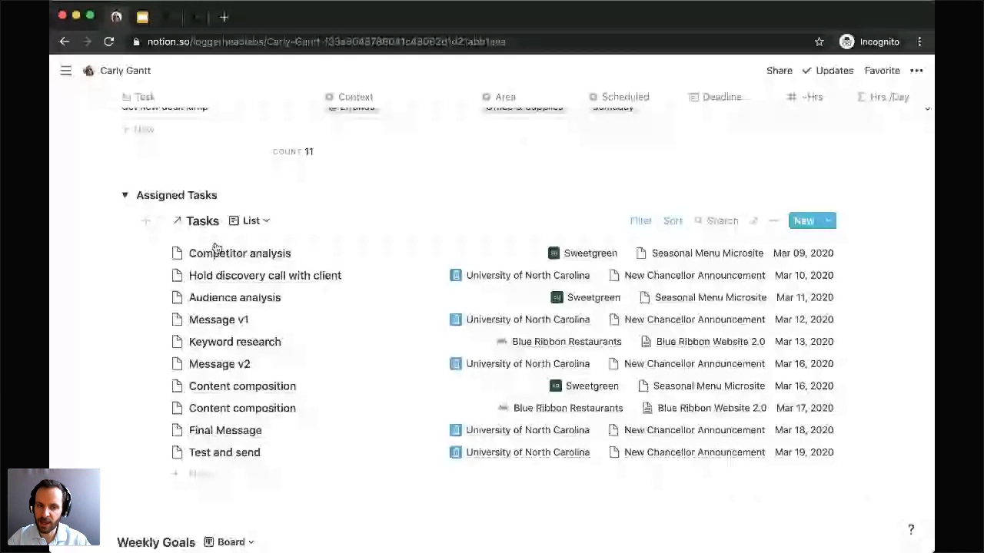
click(124, 196)
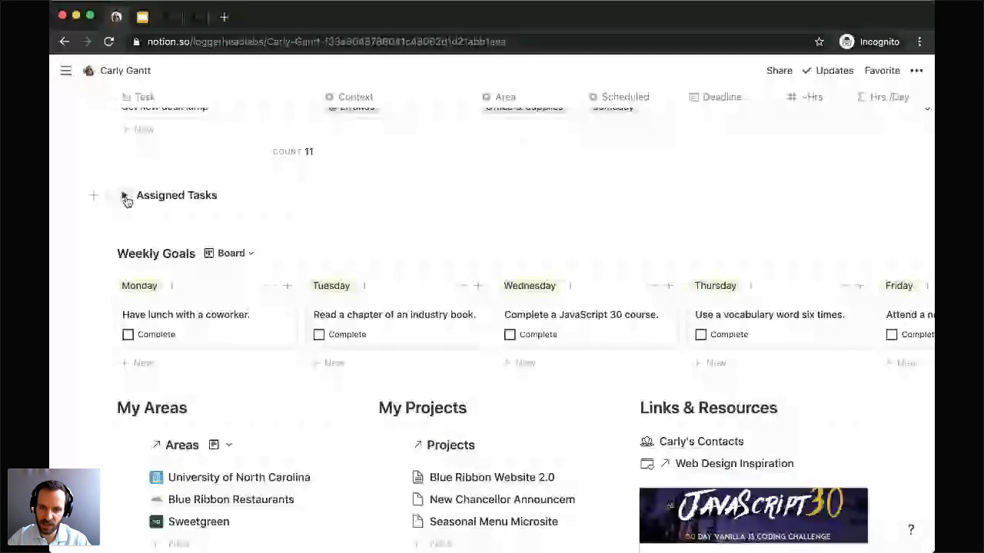
Review the personal planner table at the start of the page, including its Context, Area, Scheduled and Deadline properties.
scroll(93, 227, up, 2)
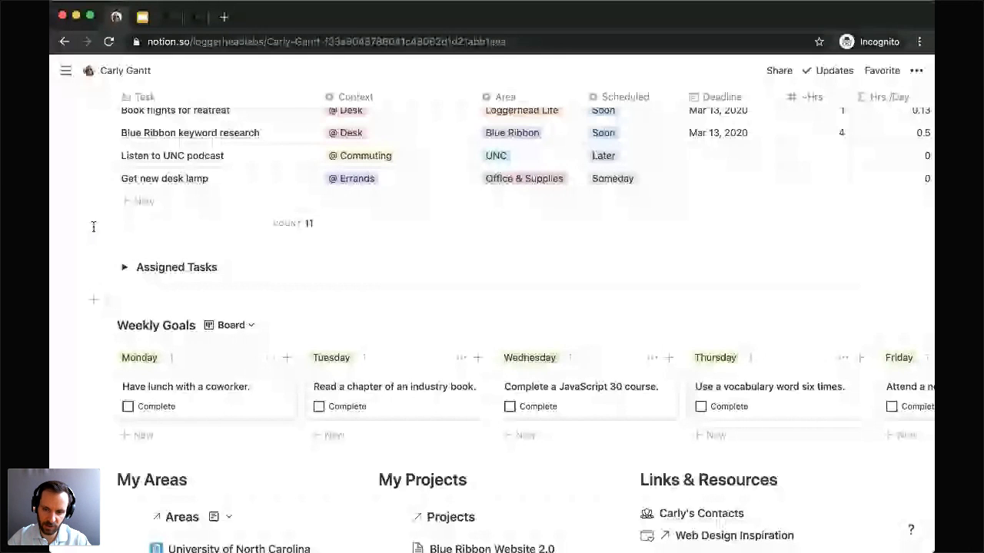
scroll(93, 226, up, 3)
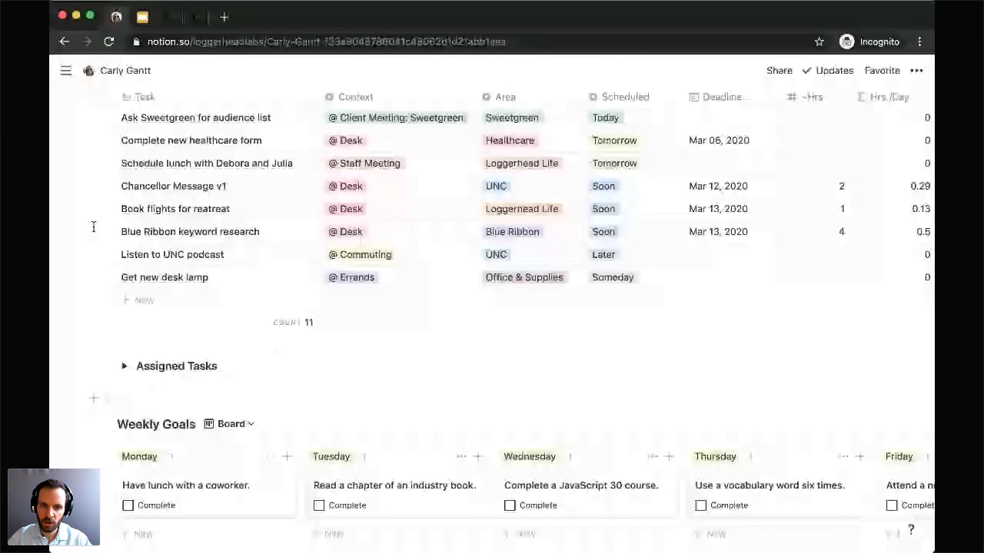
scroll(91, 205, up, 3)
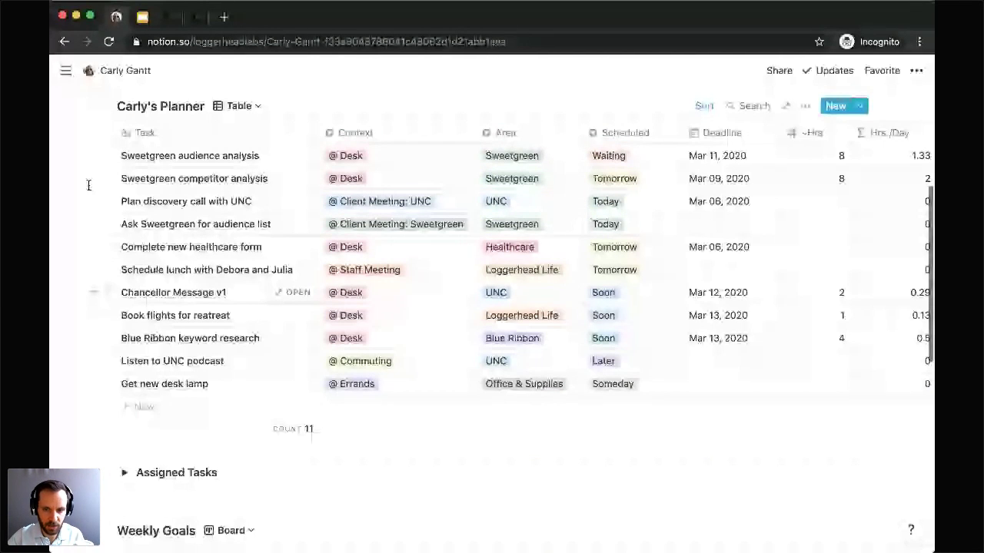
scroll(88, 185, up, 2)
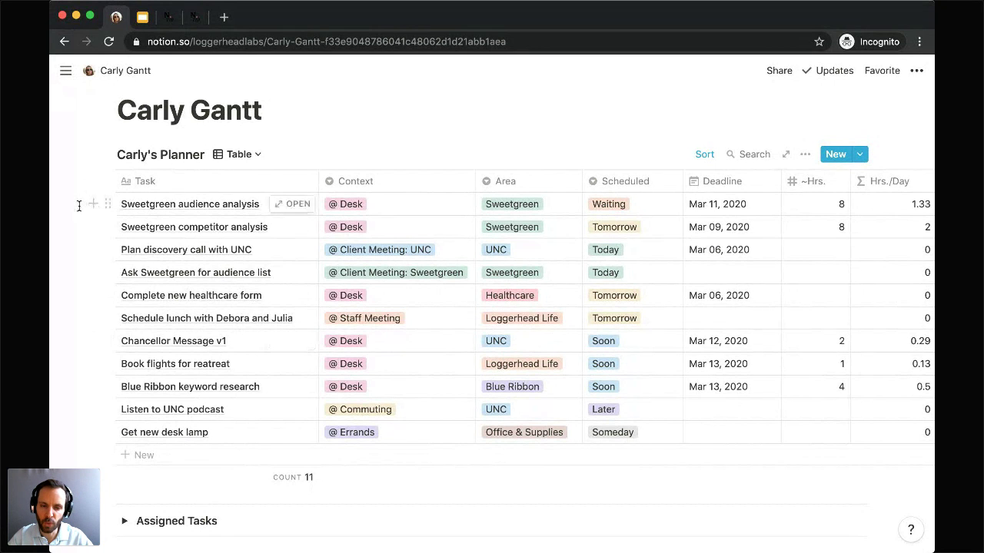
scroll(78, 206, down, 1)
scroll(78, 206, up, 1)
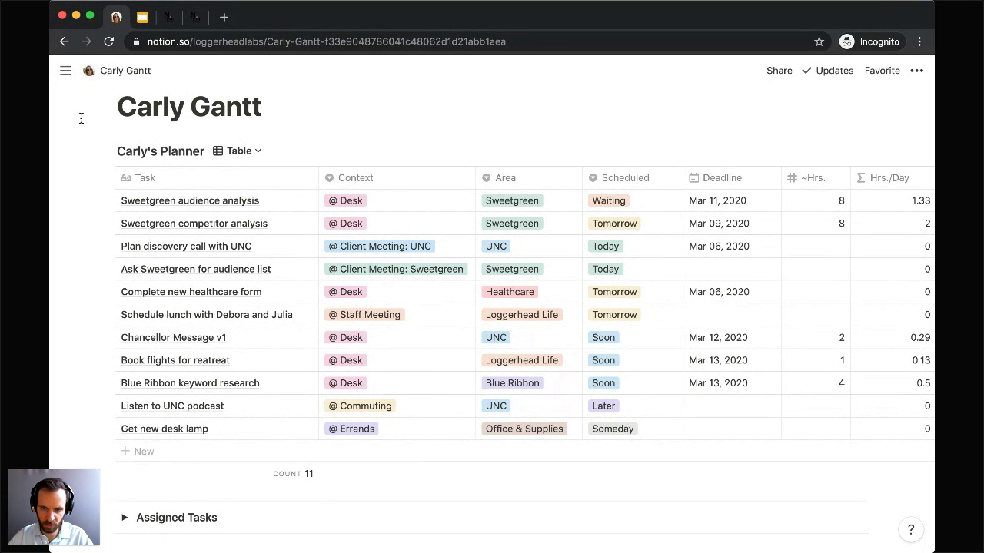
Insert a Select property named Context to the left of the existing Context column in the planner table.
click(356, 182)
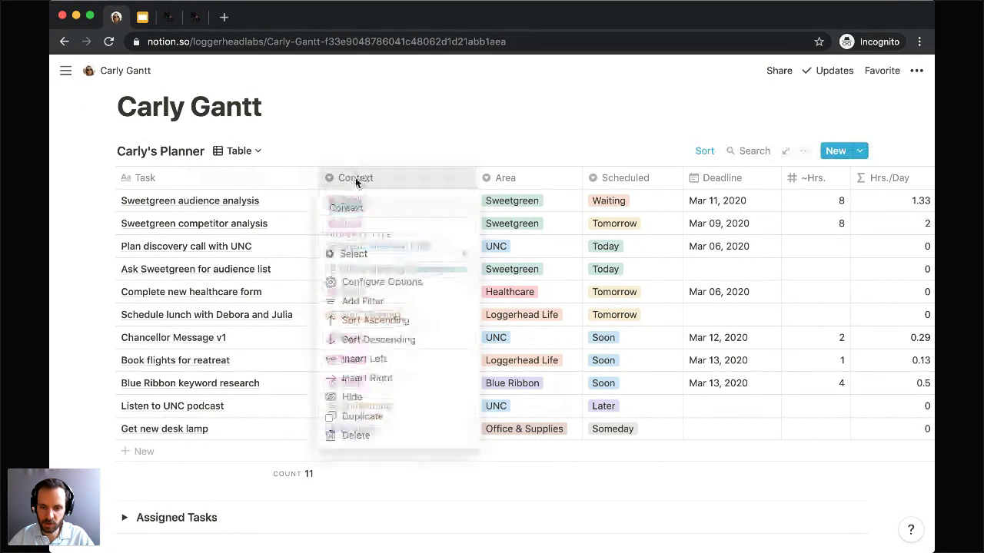
click(364, 360)
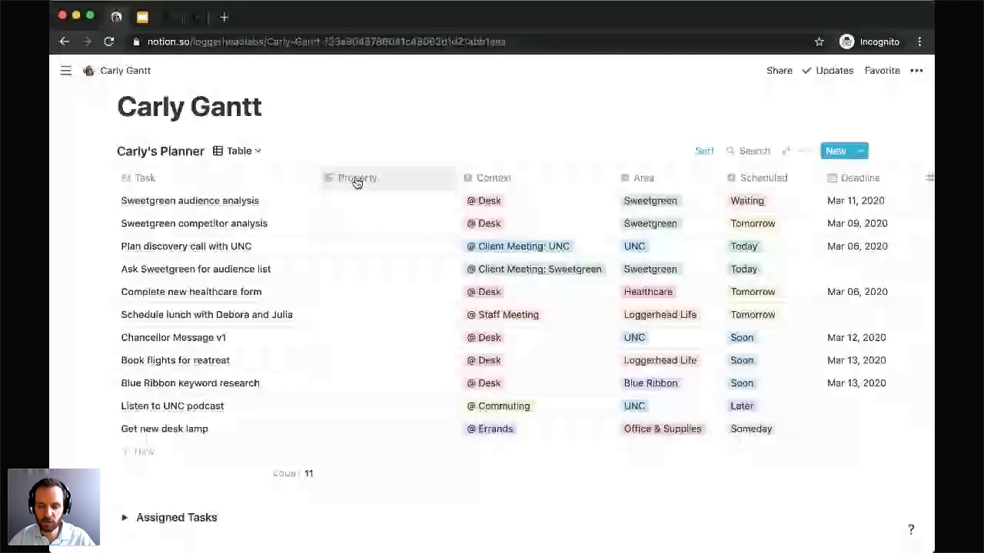
click(356, 179)
text(Context)
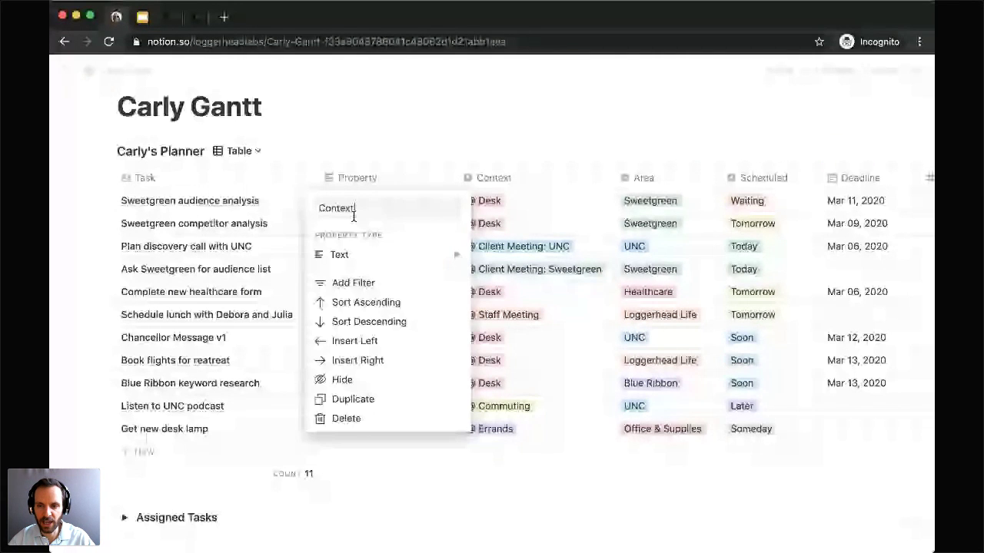
click(449, 255)
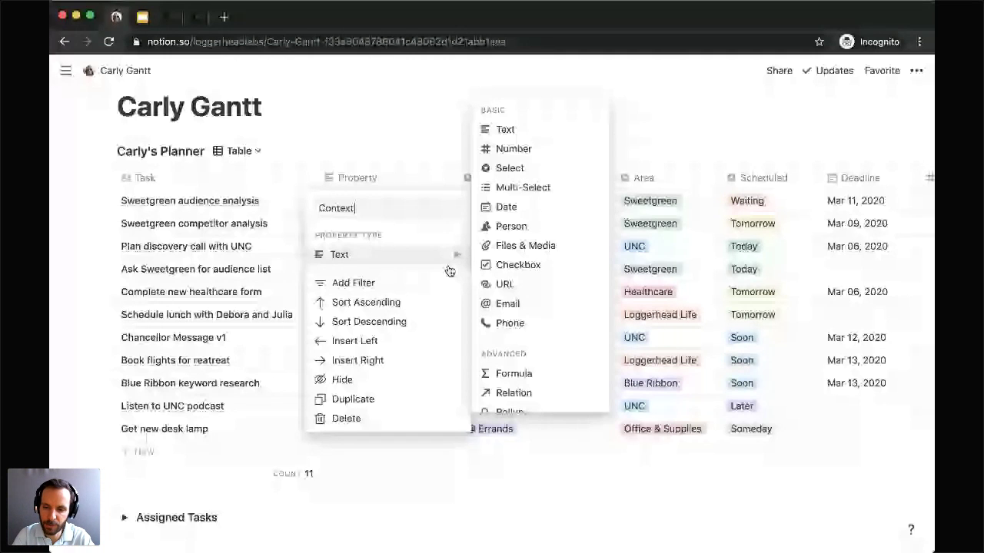
click(510, 167)
Create the option "@ Desk" for Sweetgreen audience analysis in the inserted Context column, and delete that column.
click(369, 202)
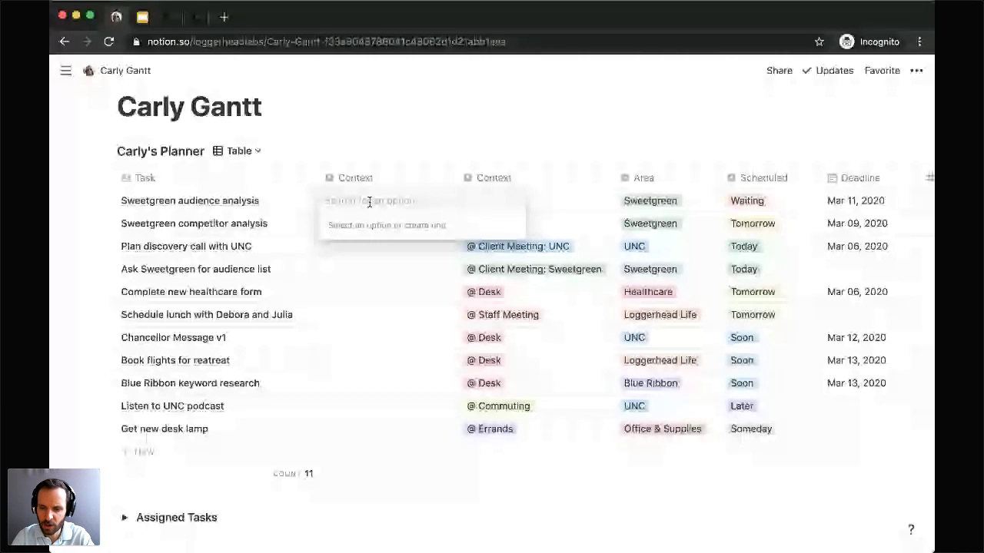
text(@)
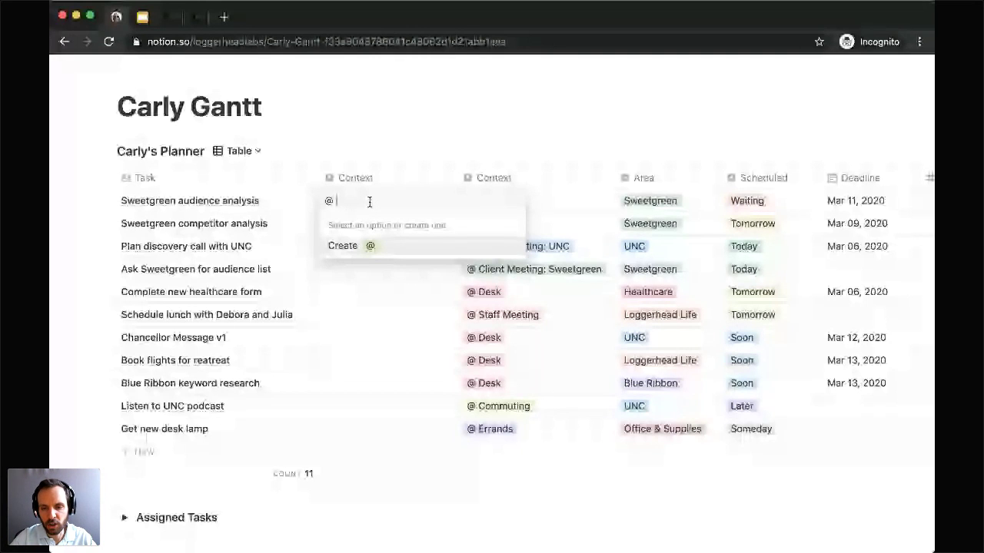
text( Desk)
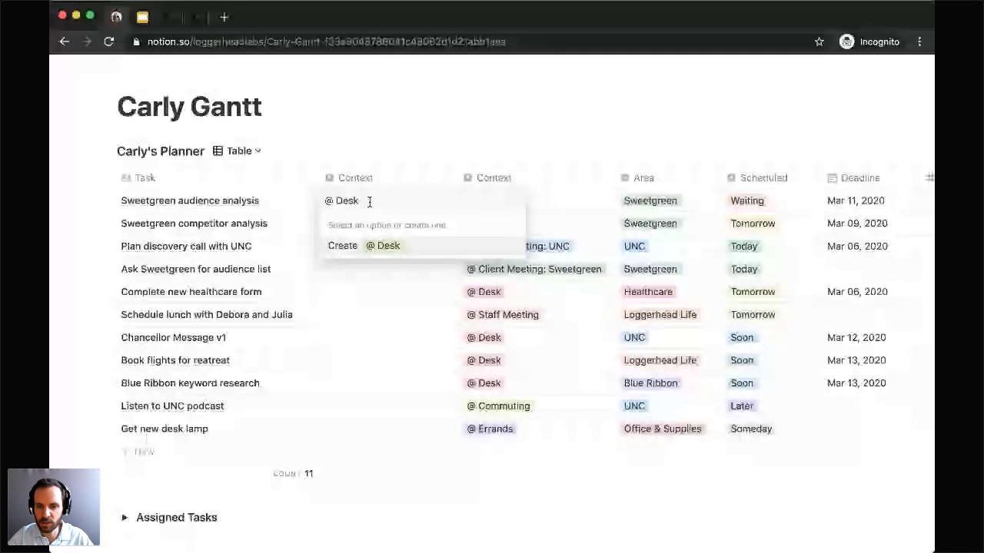
key(Return)
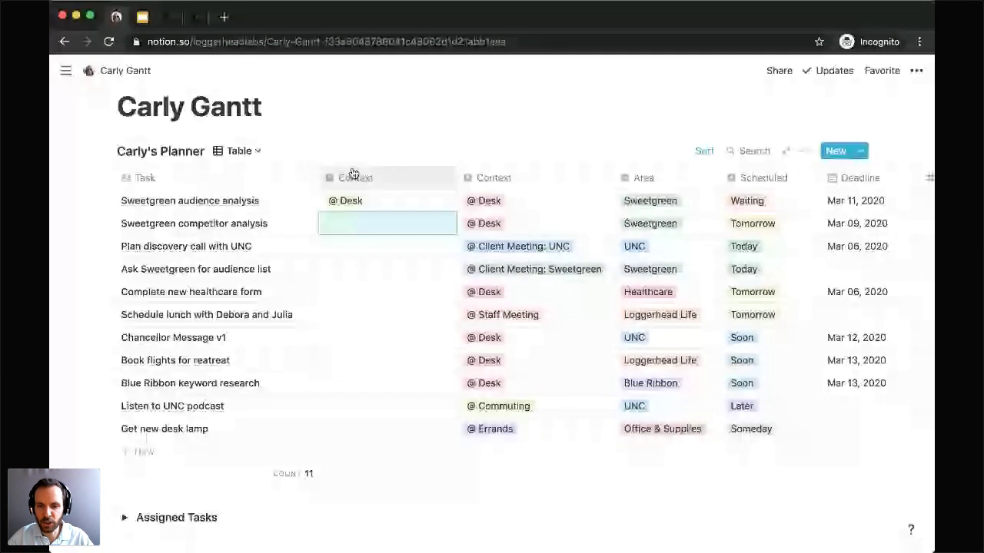
click(355, 176)
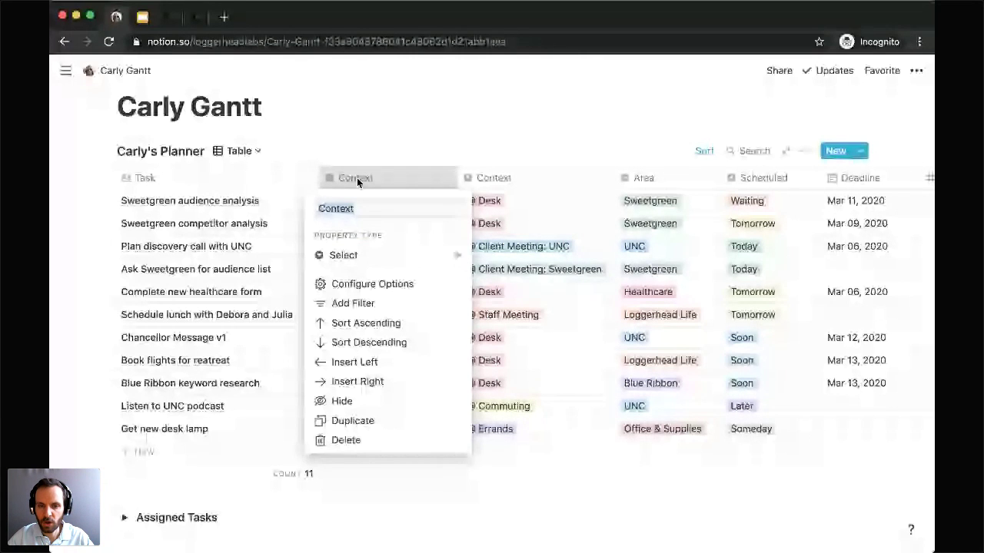
click(346, 439)
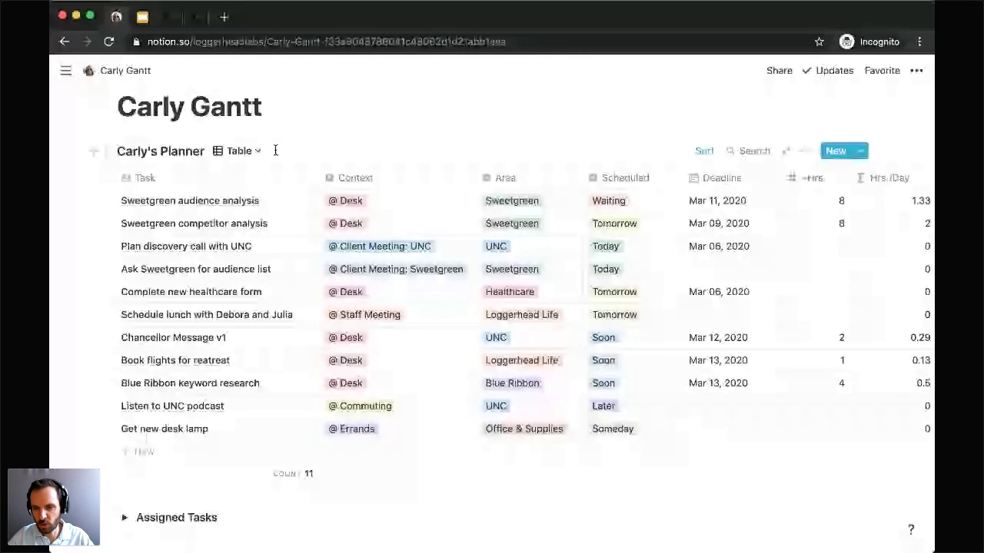
Switch the planner to its @ Context Board view and look through all of the context columns.
click(244, 150)
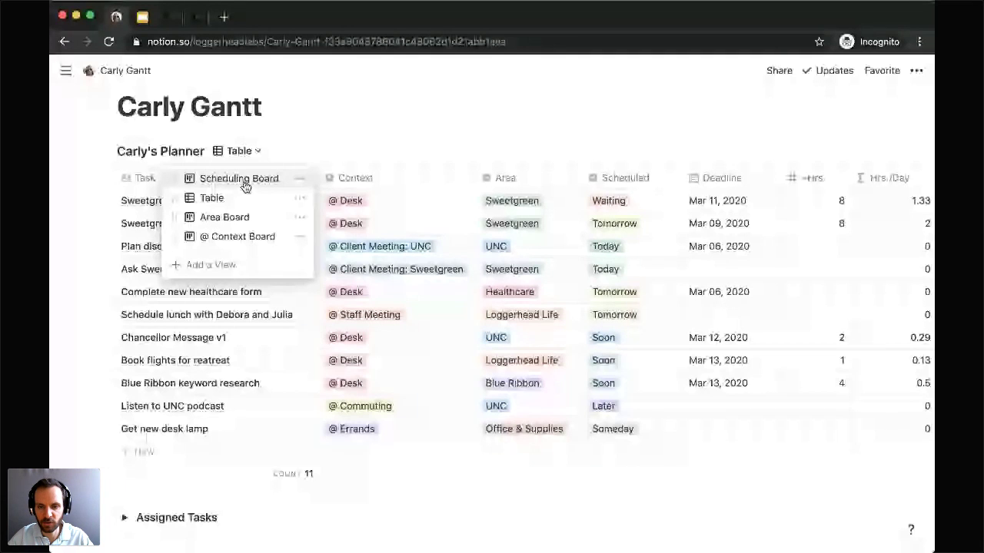
click(240, 237)
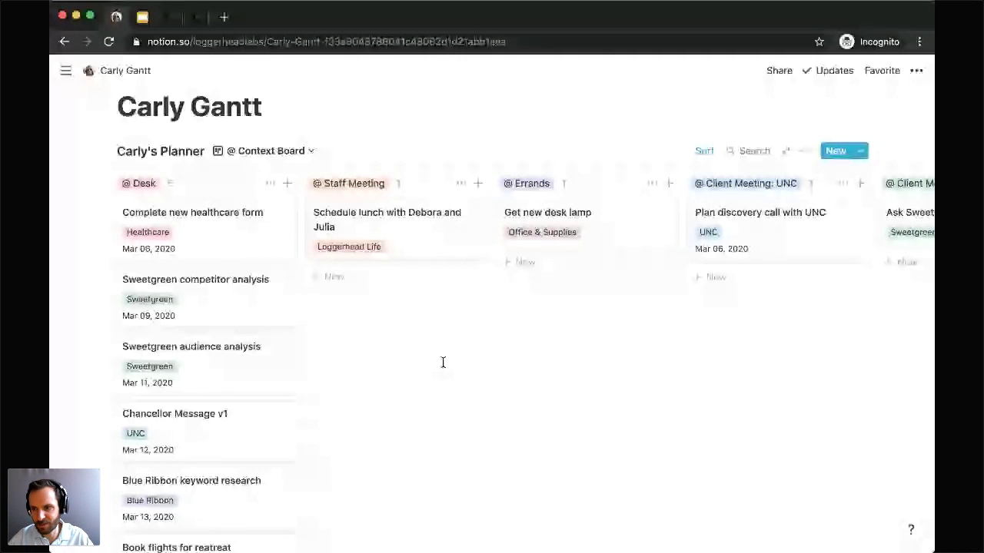
scroll(681, 281, right, 2)
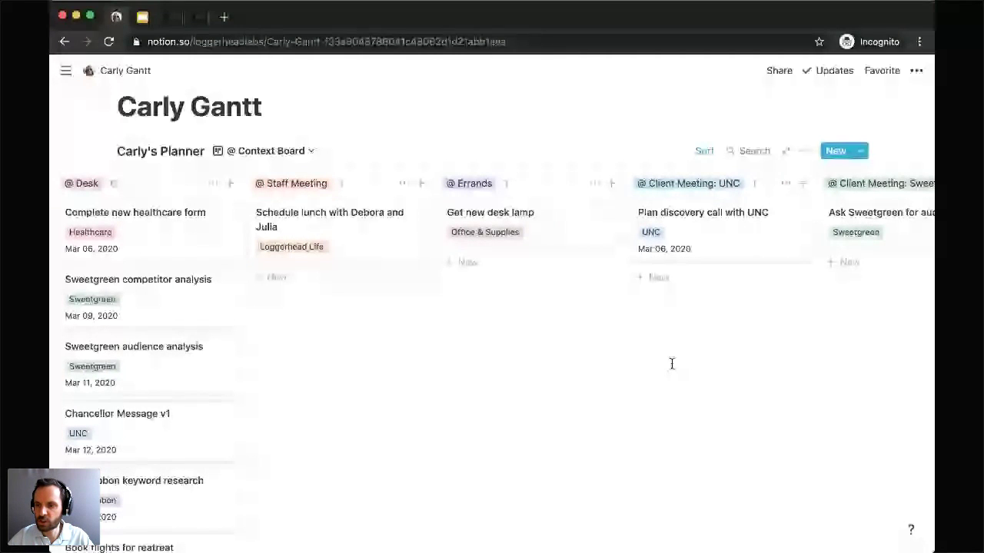
scroll(776, 346, right, 8)
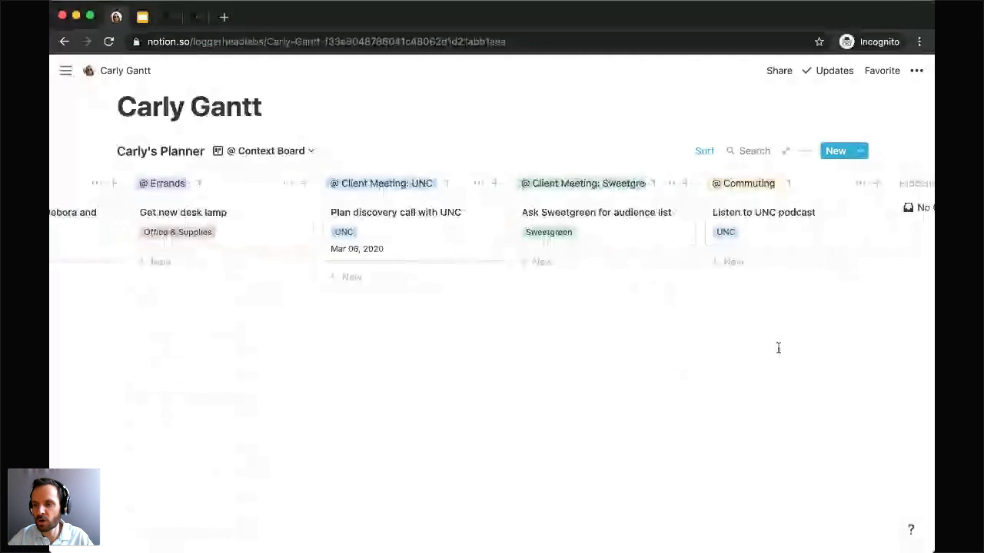
scroll(776, 347, left, 6)
scroll(440, 390, left, 4)
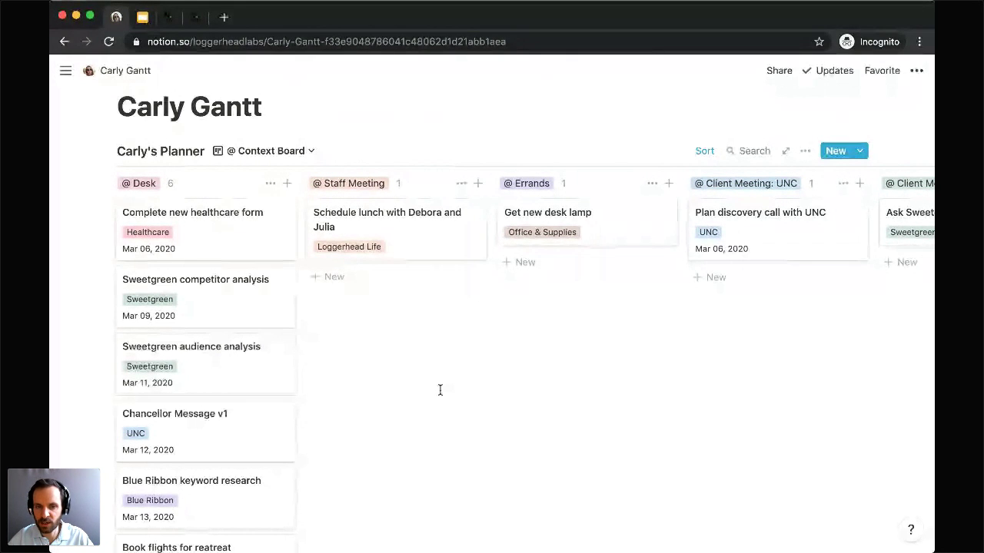
Return the planner to its Table view and duplicate that view.
click(313, 152)
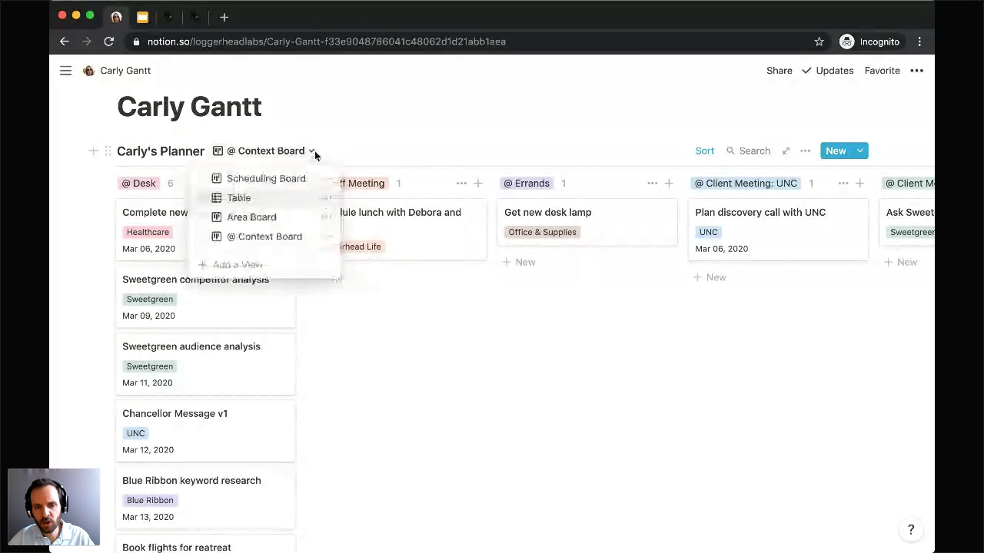
click(287, 179)
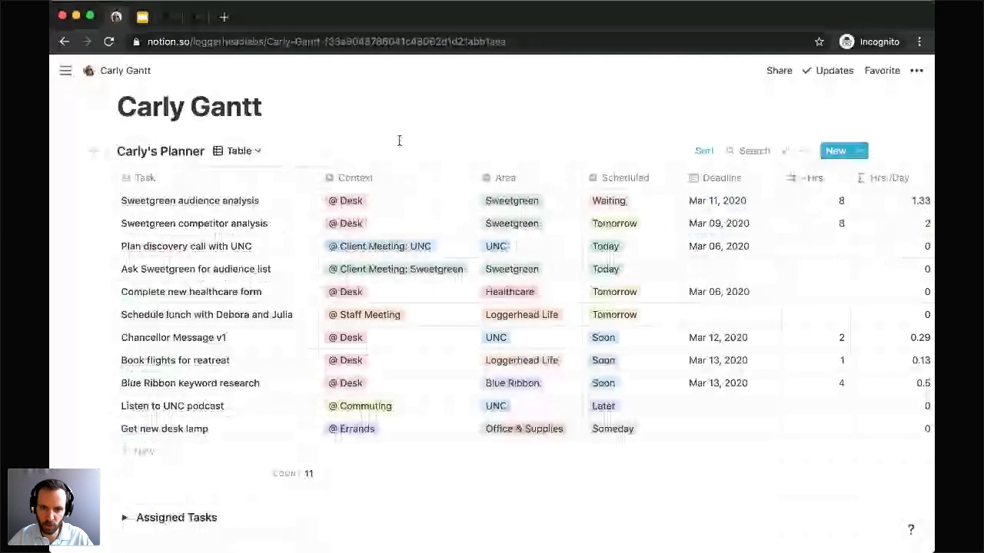
click(259, 154)
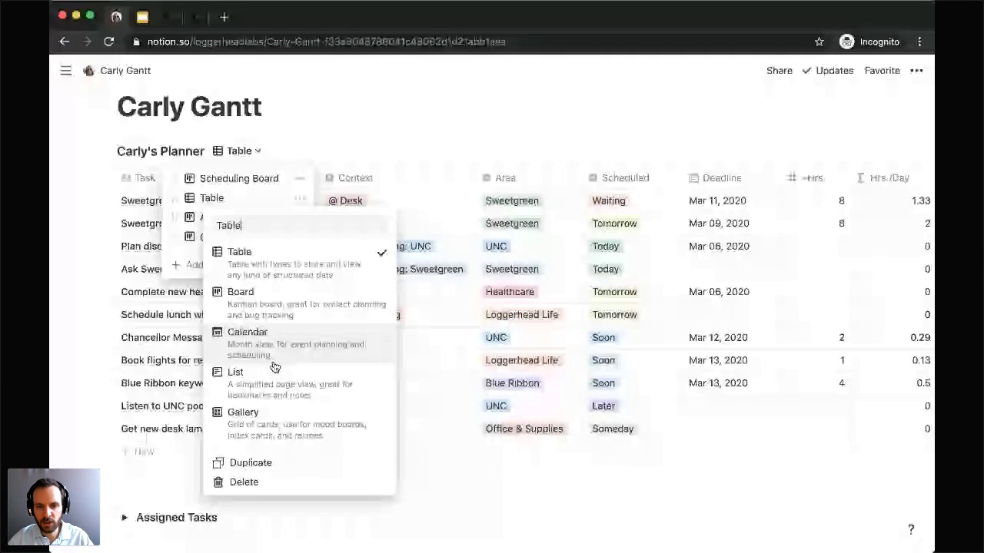
click(250, 463)
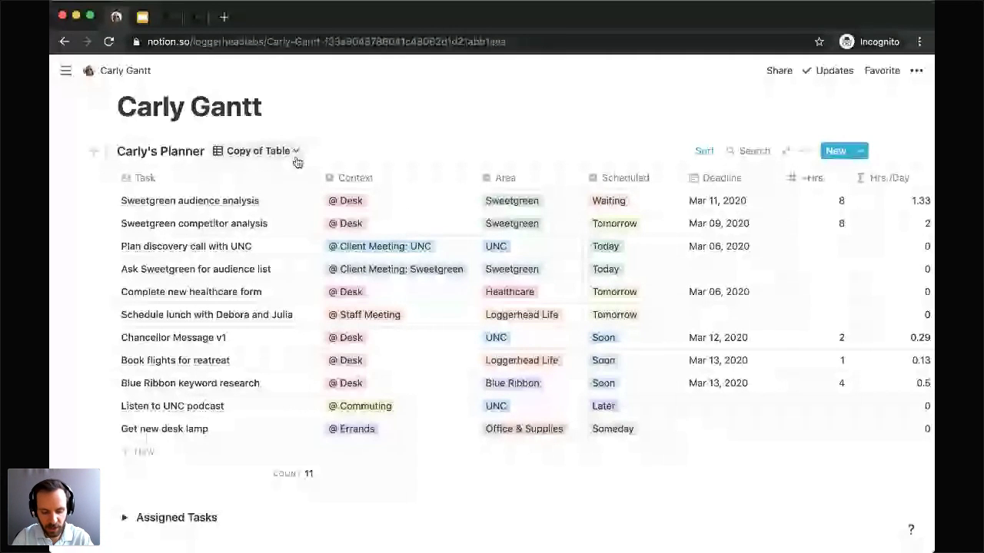
Rename the copied planner view "@ Context Board" and turn it into a Board.
click(296, 157)
text(@ c)
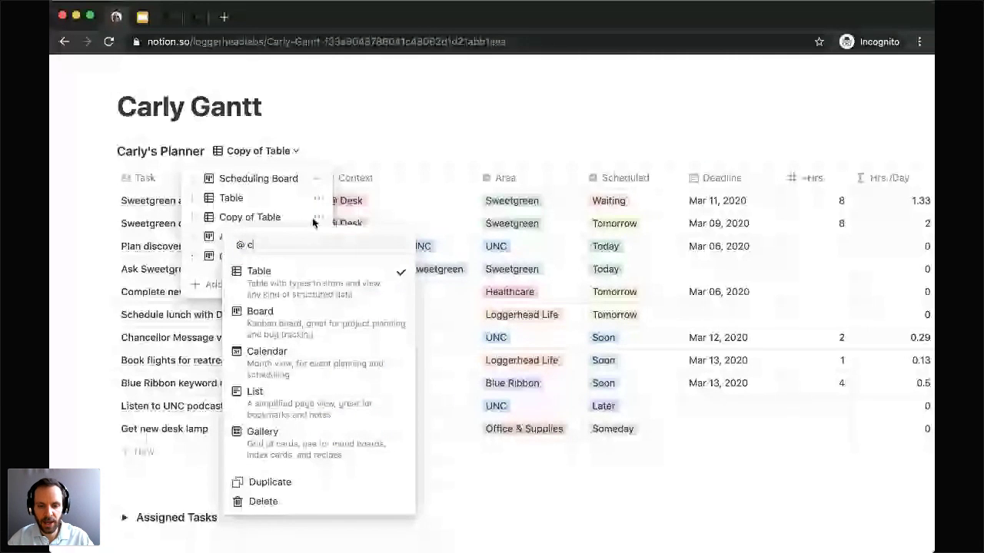
text(ontext Board)
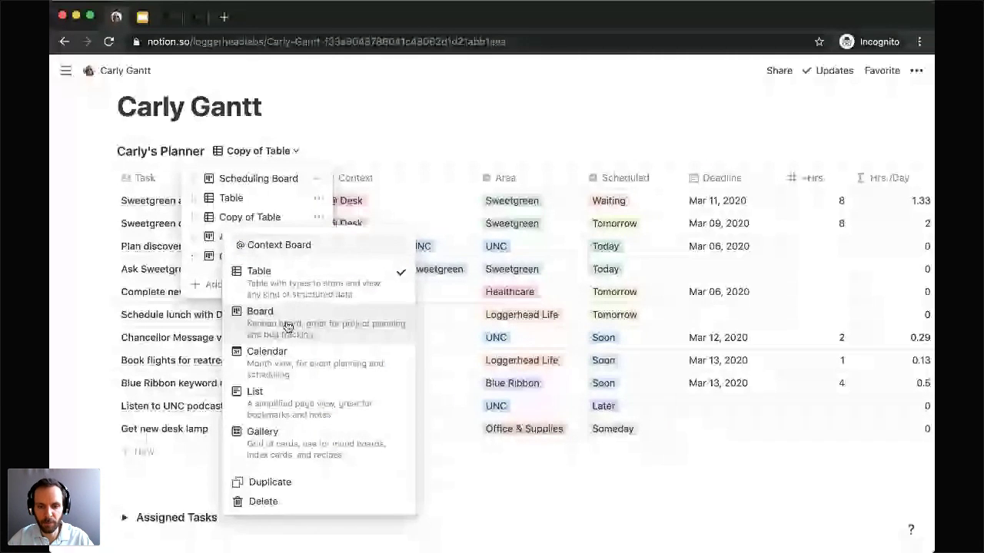
click(288, 327)
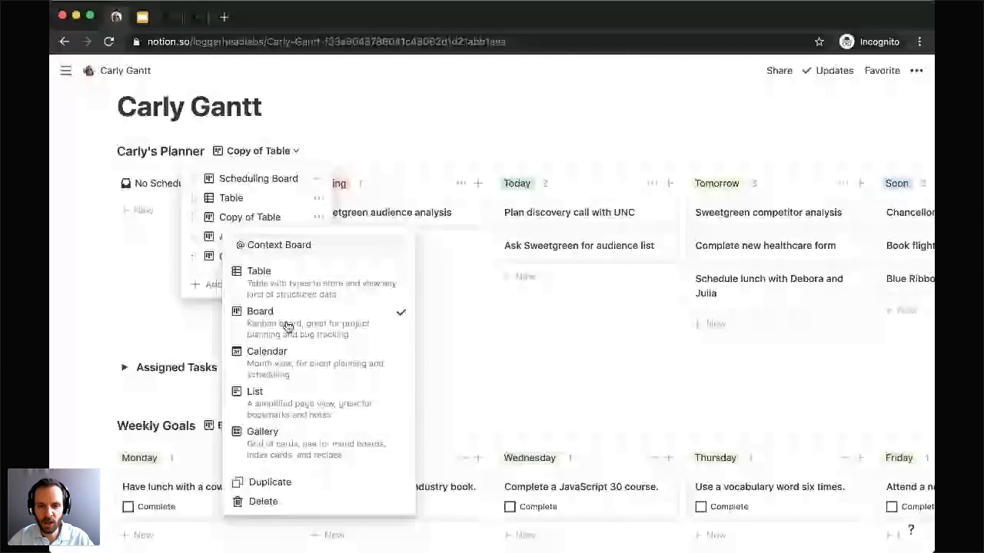
click(143, 285)
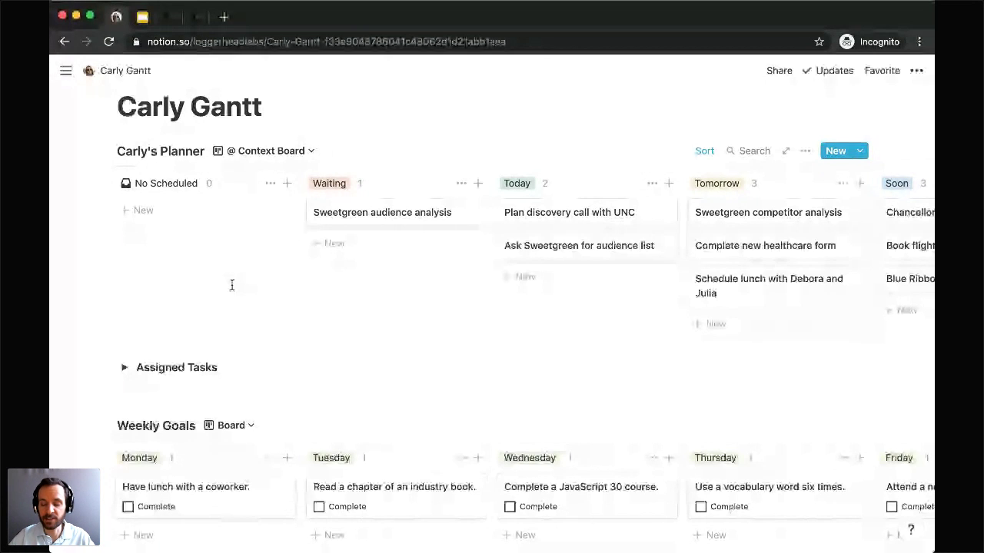
Group the copied @ Context Board view of the planner by Context.
click(804, 152)
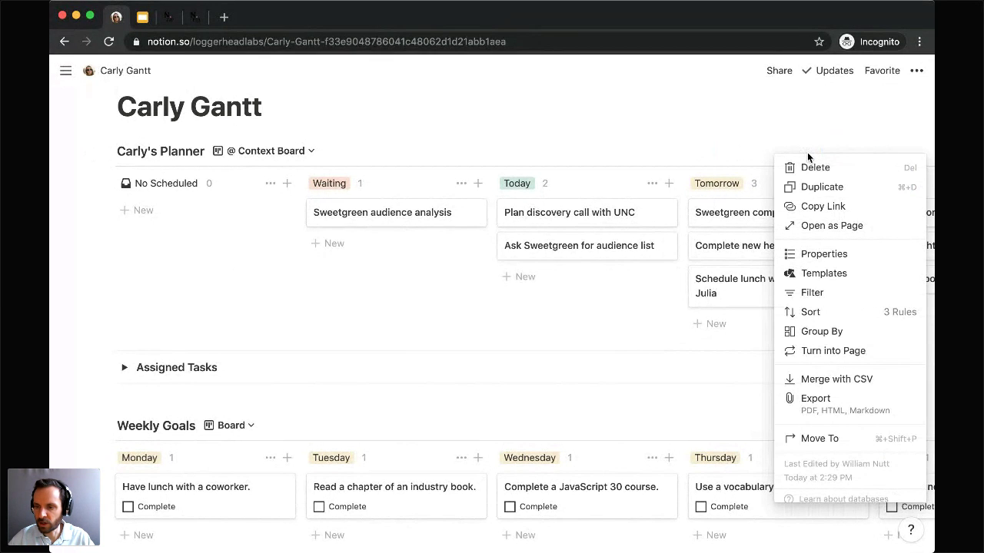
click(815, 334)
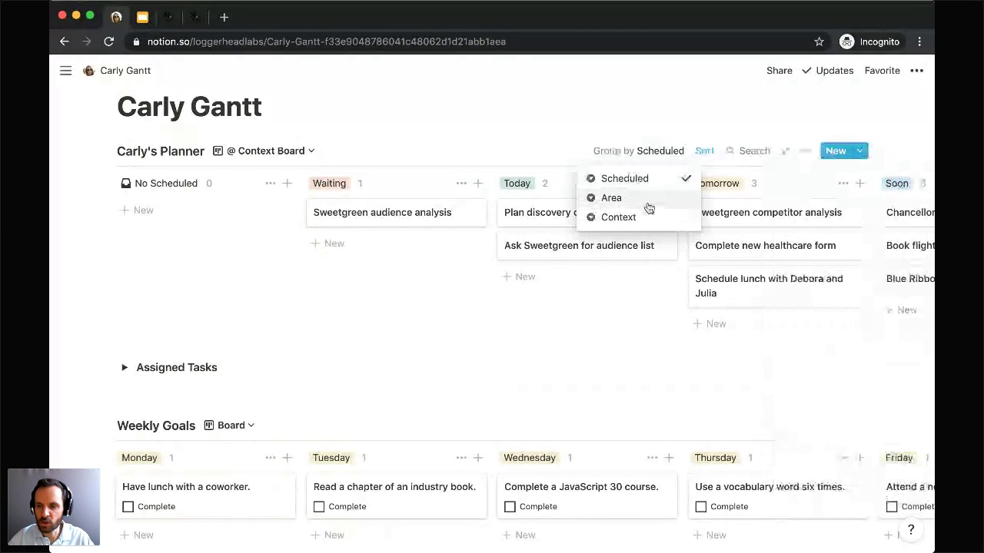
click(619, 217)
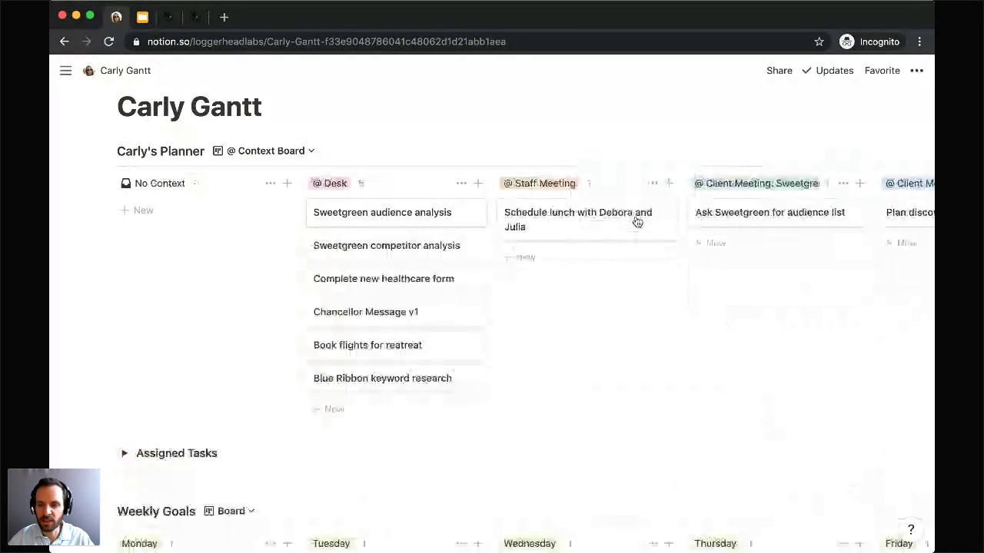
Look across the context columns of the copied board and hide its No Context column.
scroll(642, 295, right, 2)
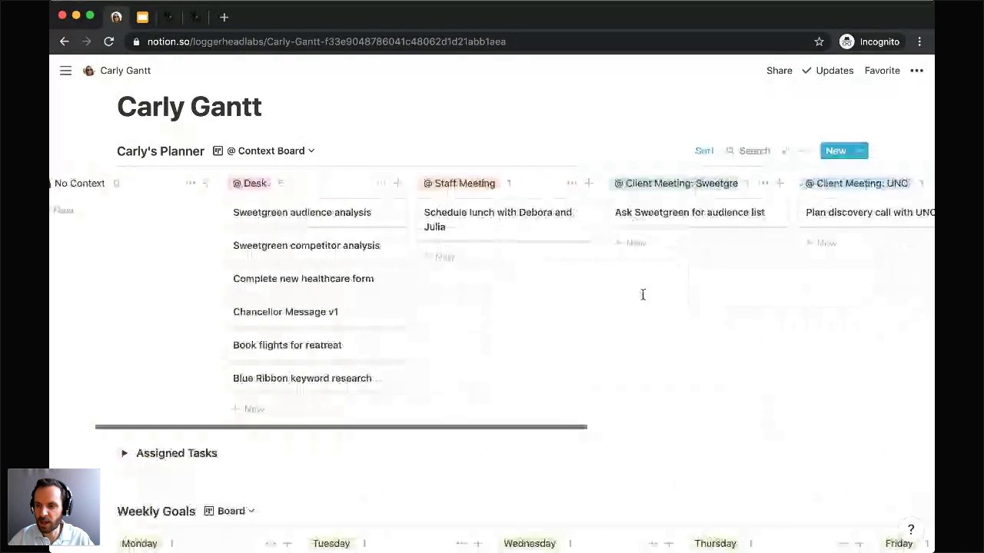
scroll(643, 295, left, 1)
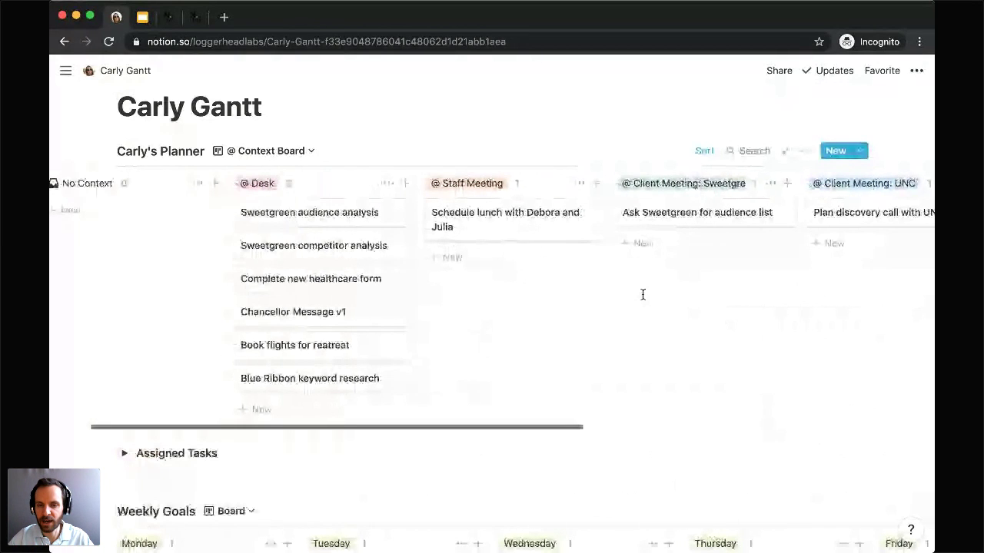
scroll(642, 295, left, 1)
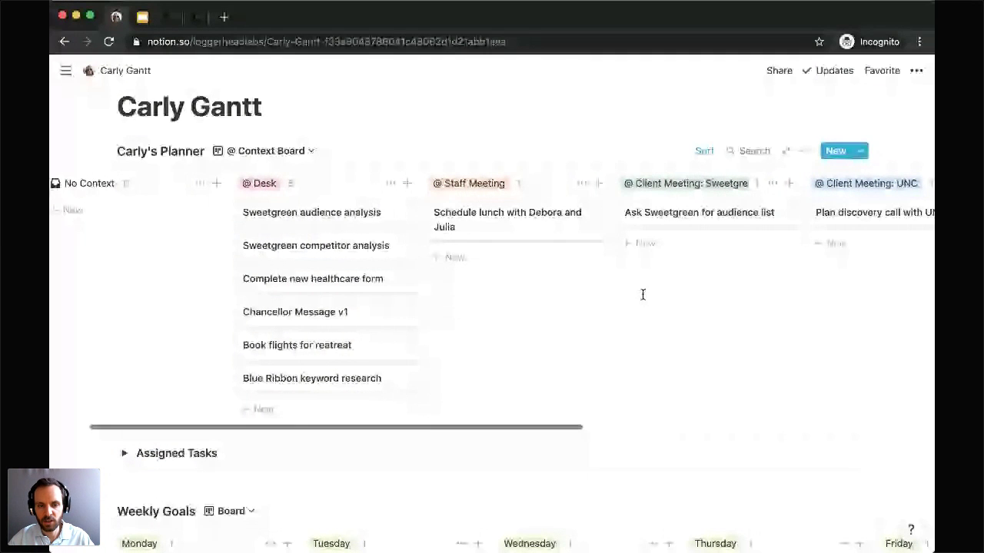
scroll(642, 295, left, 2)
click(241, 183)
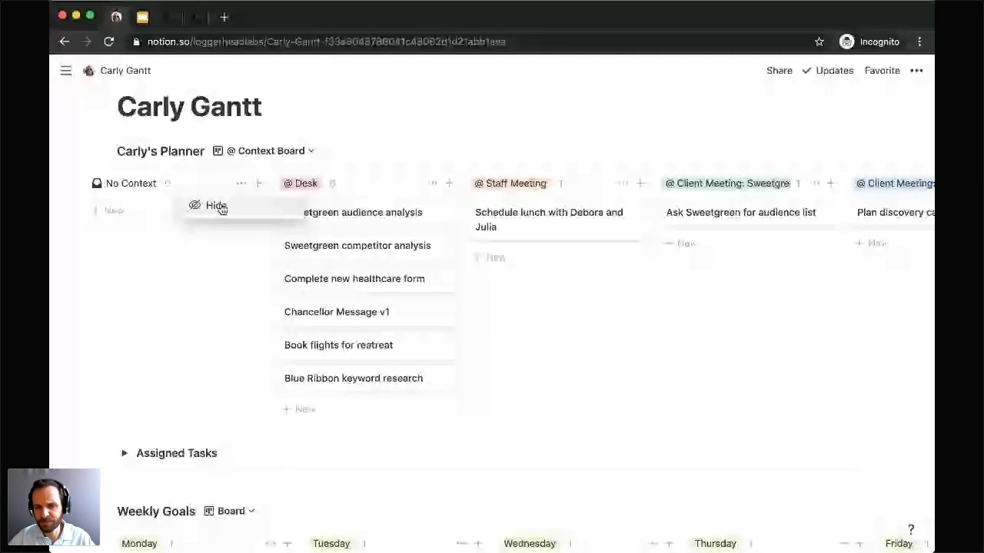
click(216, 205)
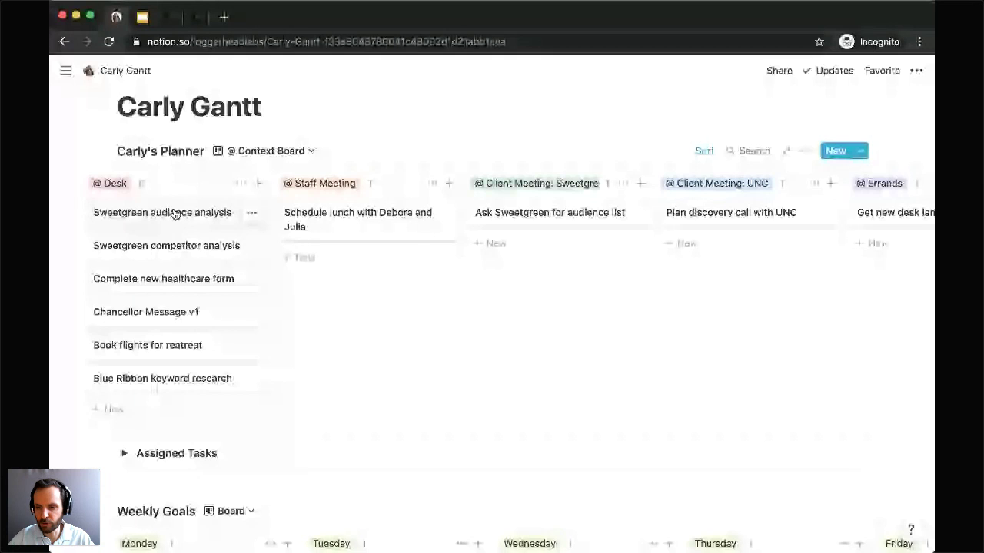
Show the Area property on the cards of the copied @ Context Board.
click(803, 151)
click(802, 259)
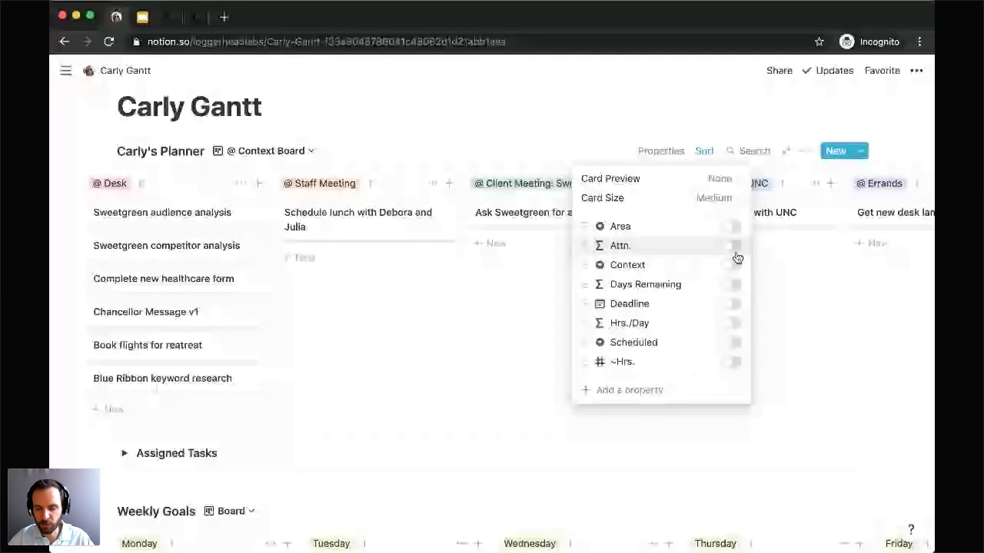
click(733, 227)
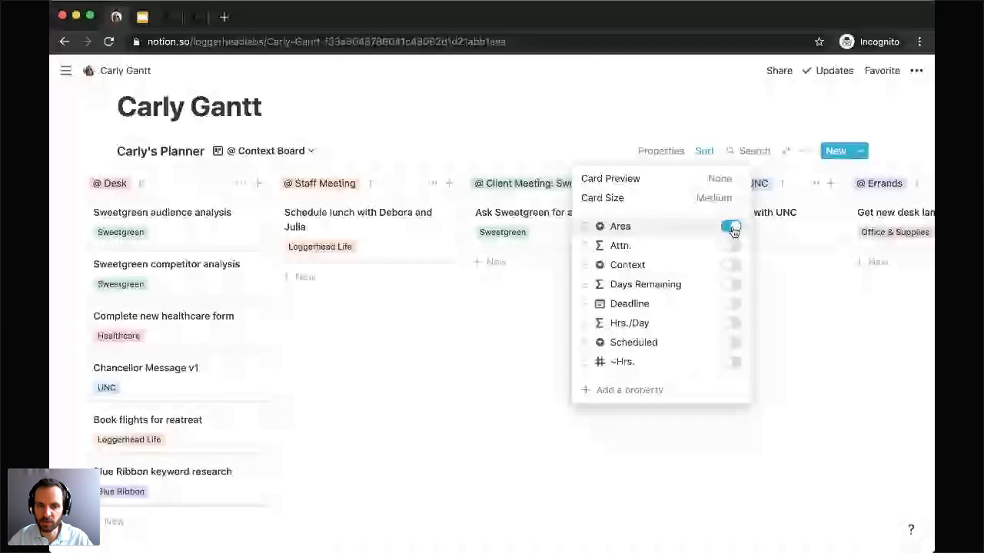
click(82, 145)
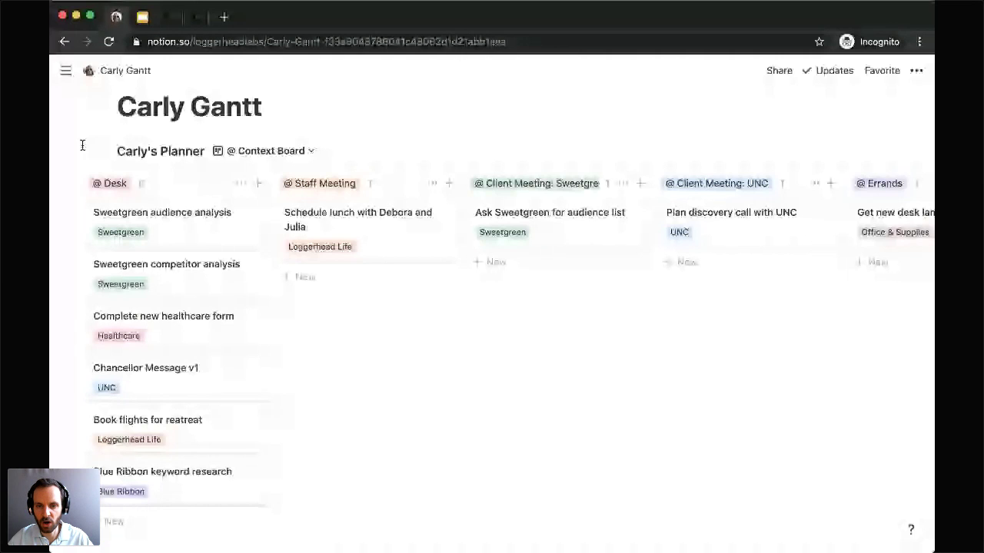
Delete the copied @ Context Board view at the end of the planner's view list and switch to the Table view.
click(310, 152)
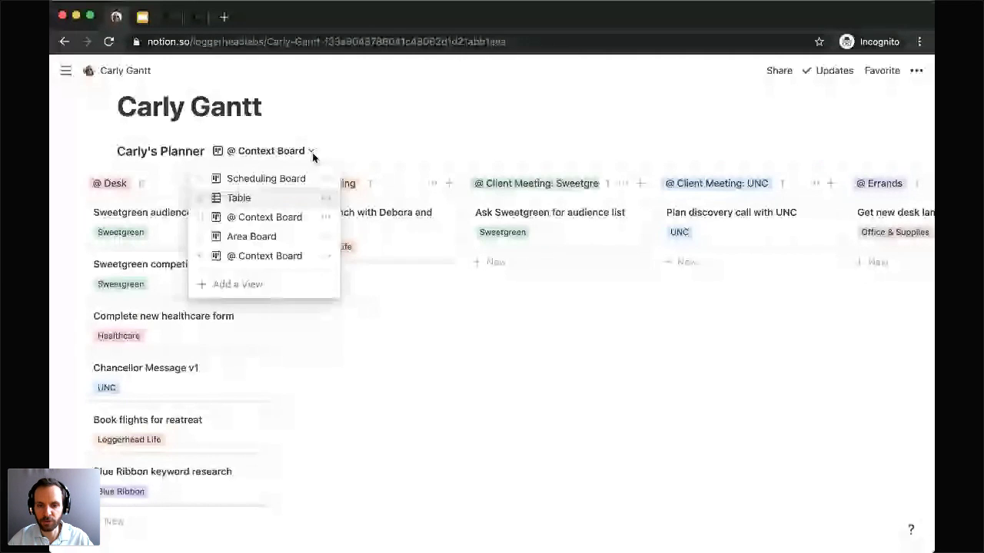
click(326, 262)
click(275, 533)
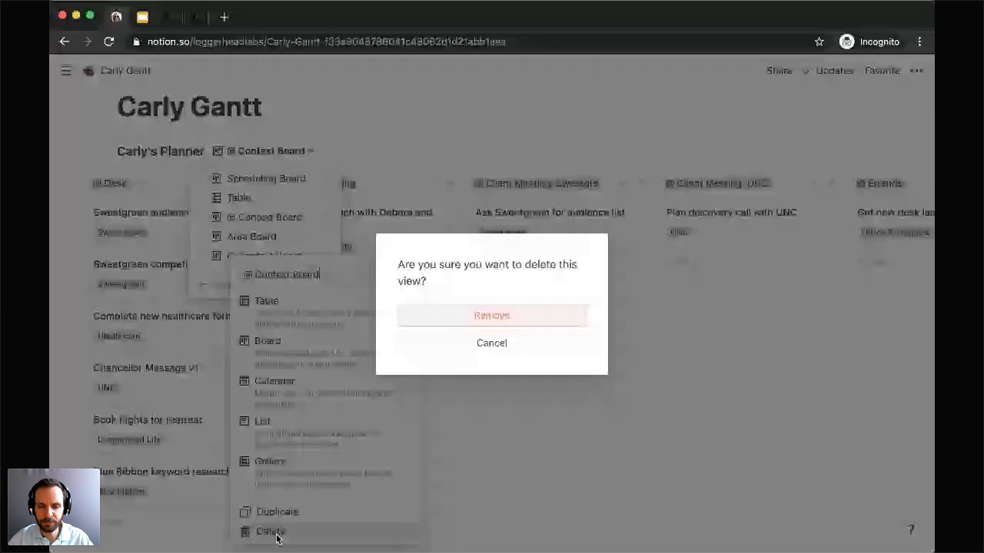
key(Return)
click(285, 152)
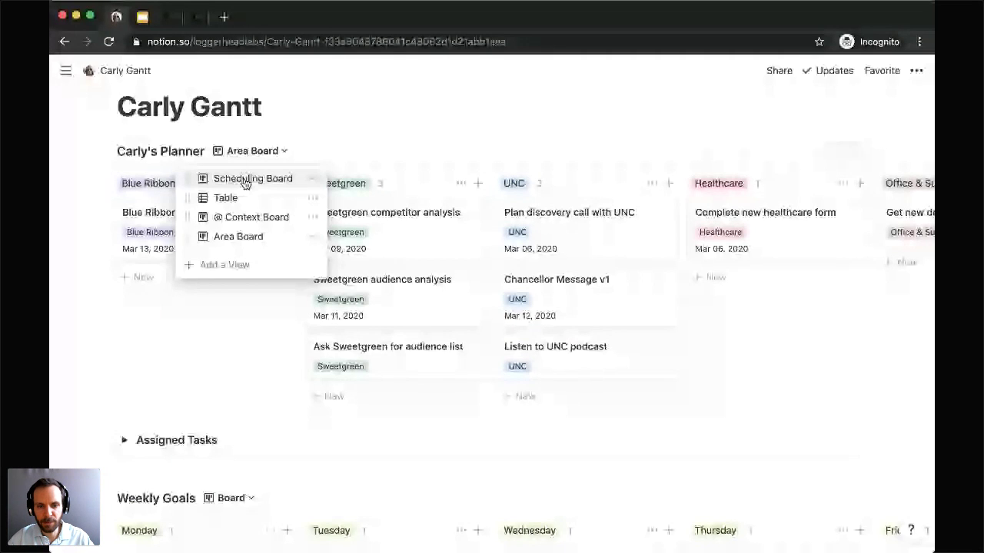
click(241, 198)
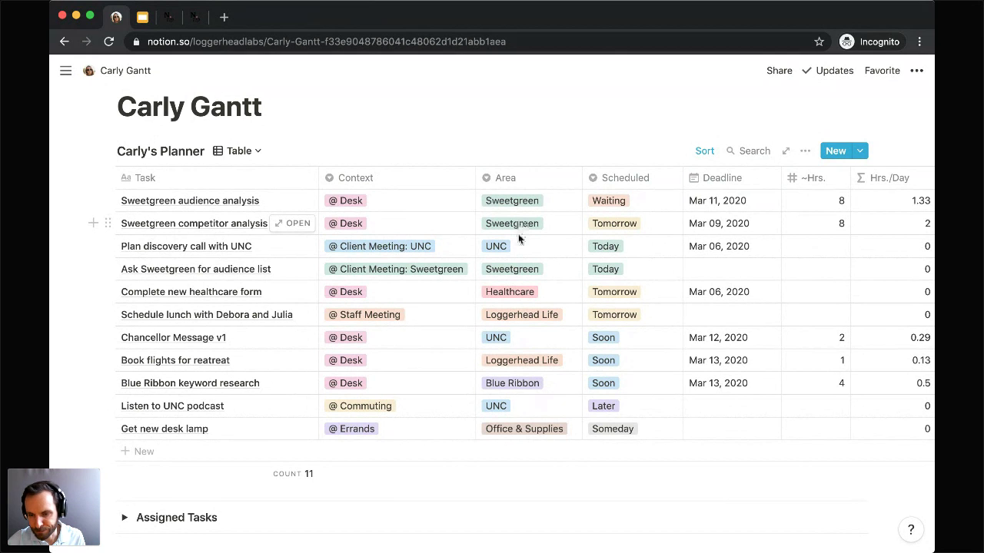
Look through all of the area columns in the planner's Area Board view, and return to the Table view.
scroll(511, 297, up, 1)
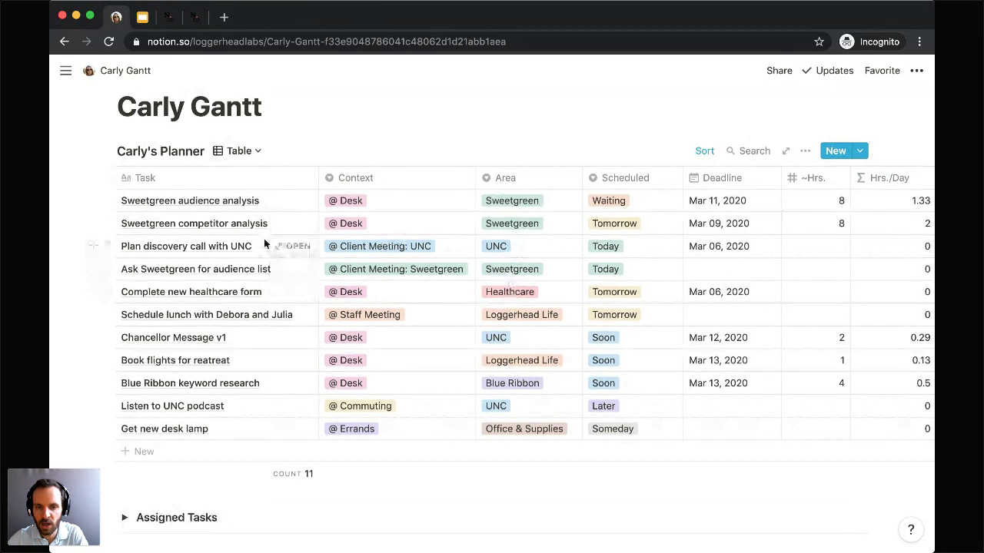
click(259, 151)
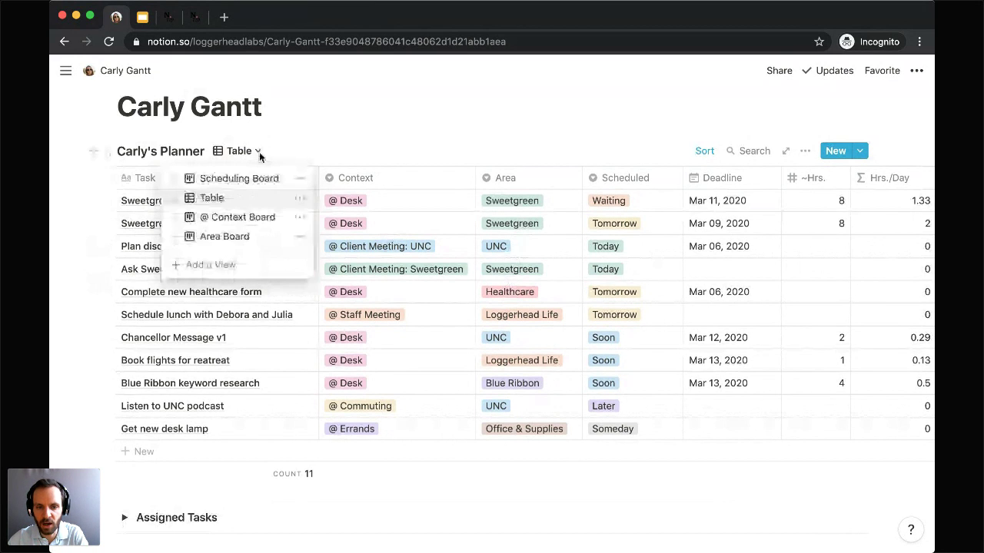
click(255, 240)
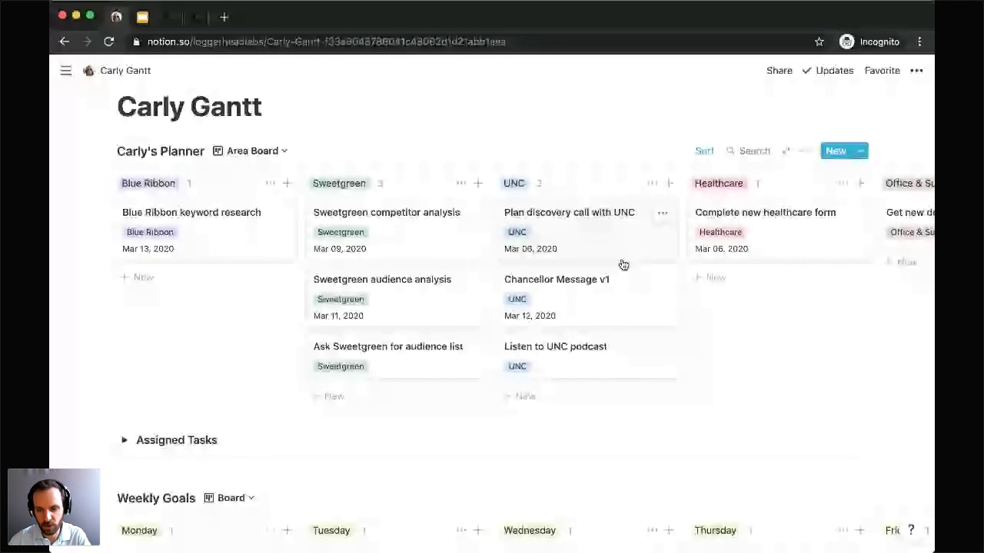
scroll(807, 335, right, 4)
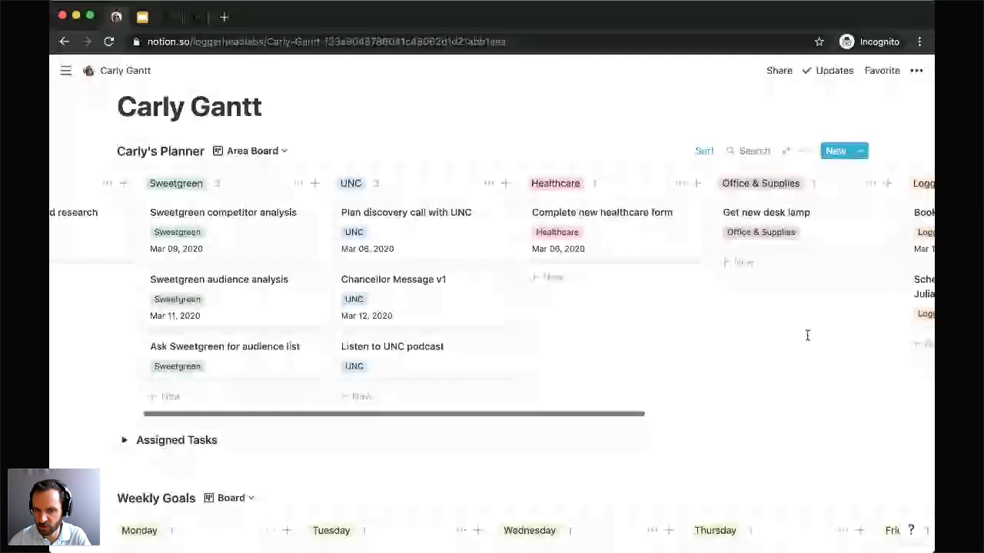
scroll(807, 335, right, 1)
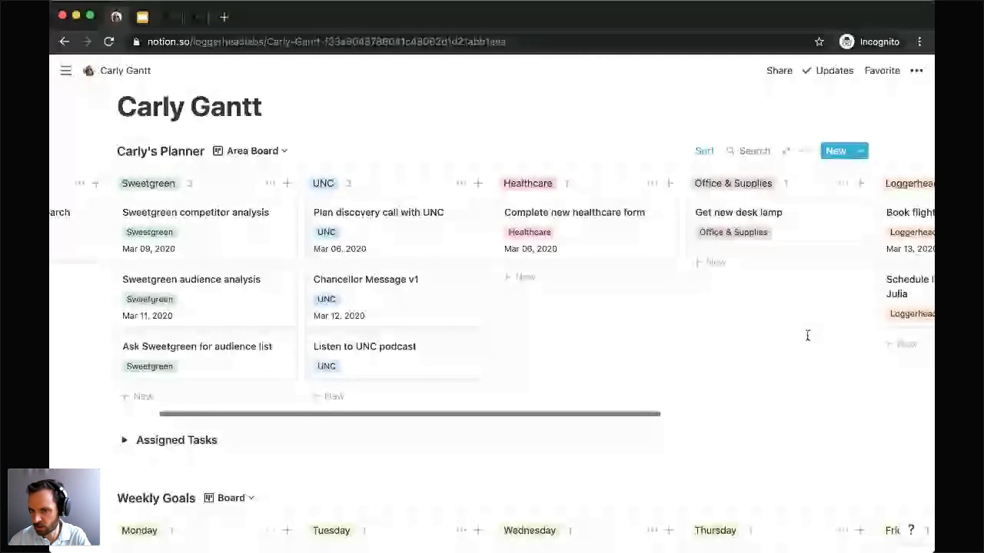
scroll(807, 335, right, 3)
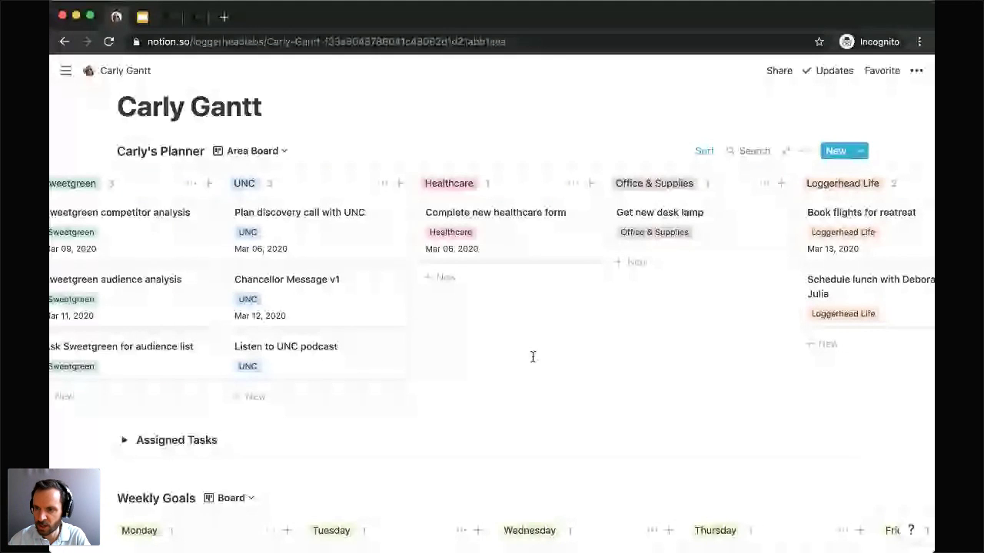
scroll(845, 194, right, 1)
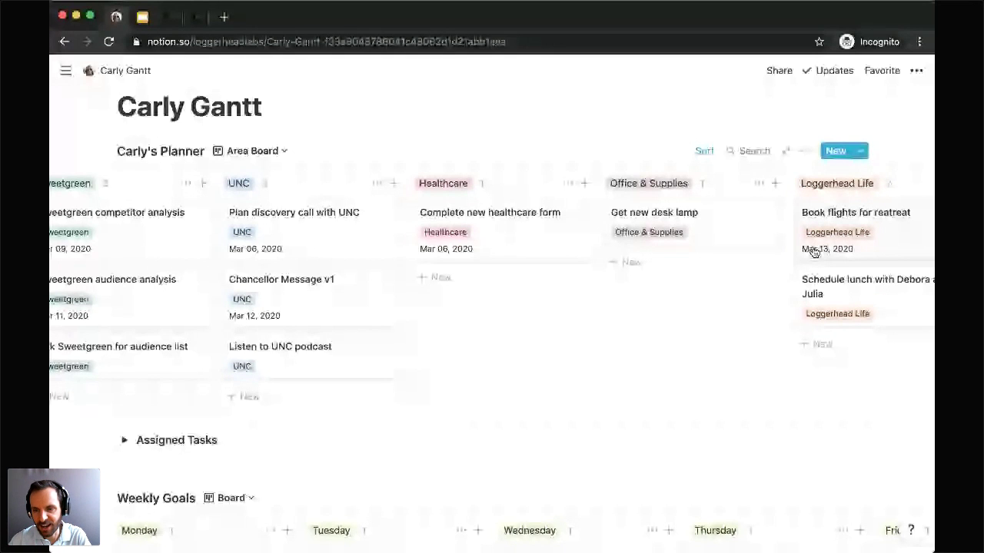
scroll(601, 357, left, 2)
scroll(601, 357, left, 5)
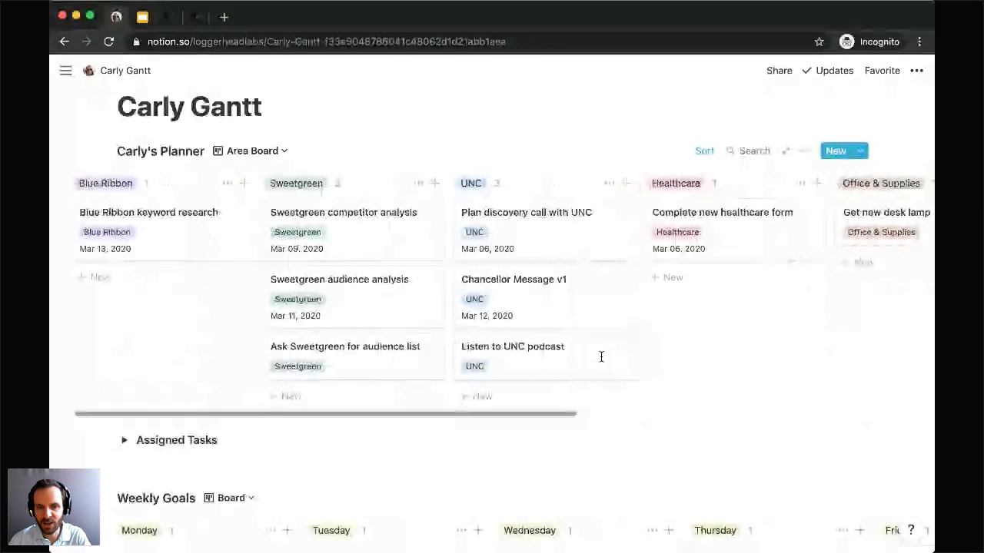
click(281, 156)
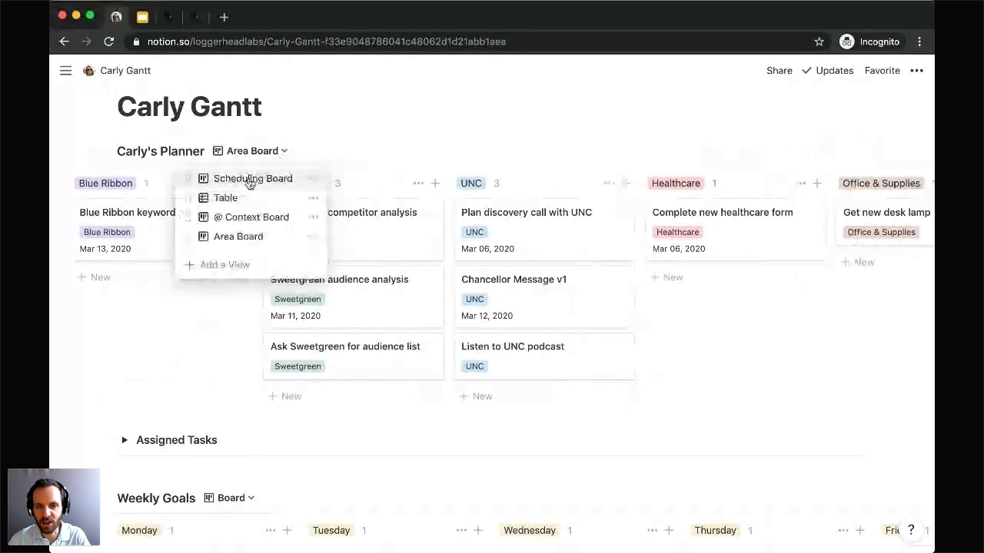
click(248, 195)
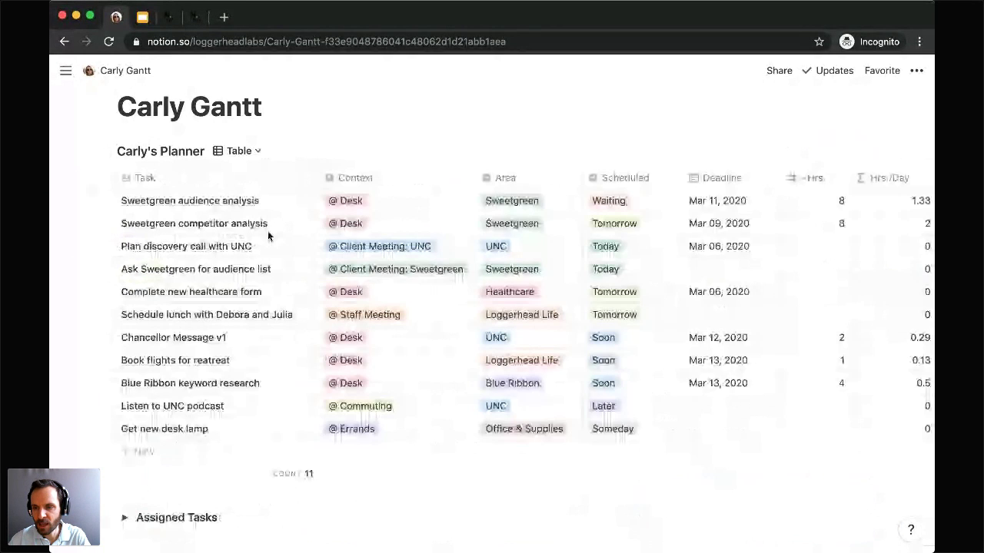
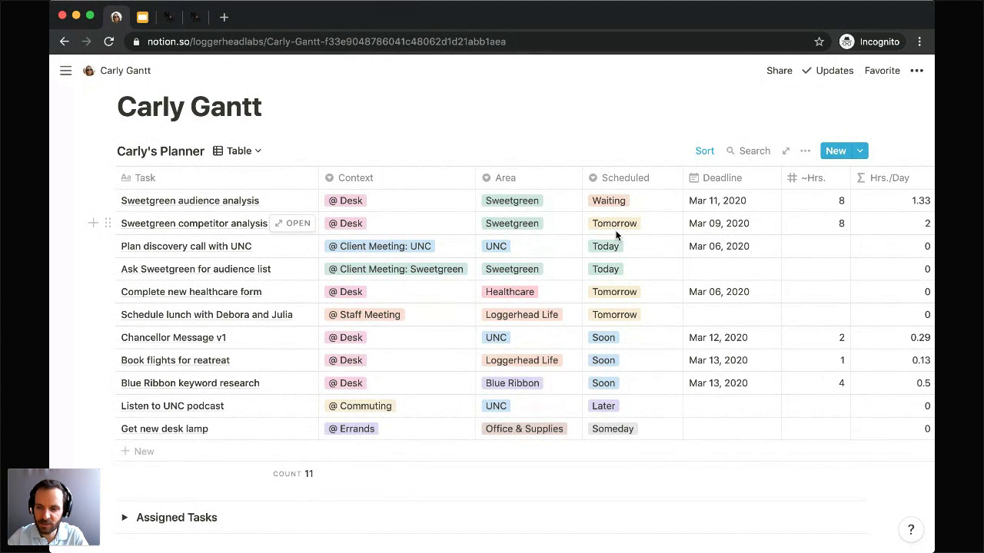
Switch the planner to its Scheduling Board view and look over the cards under Today and Tomorrow.
click(258, 152)
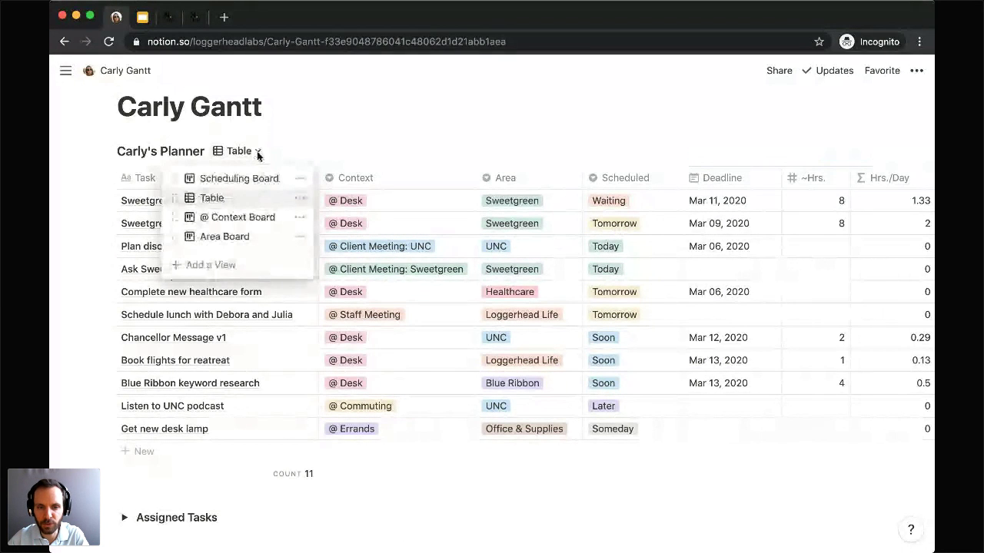
click(247, 180)
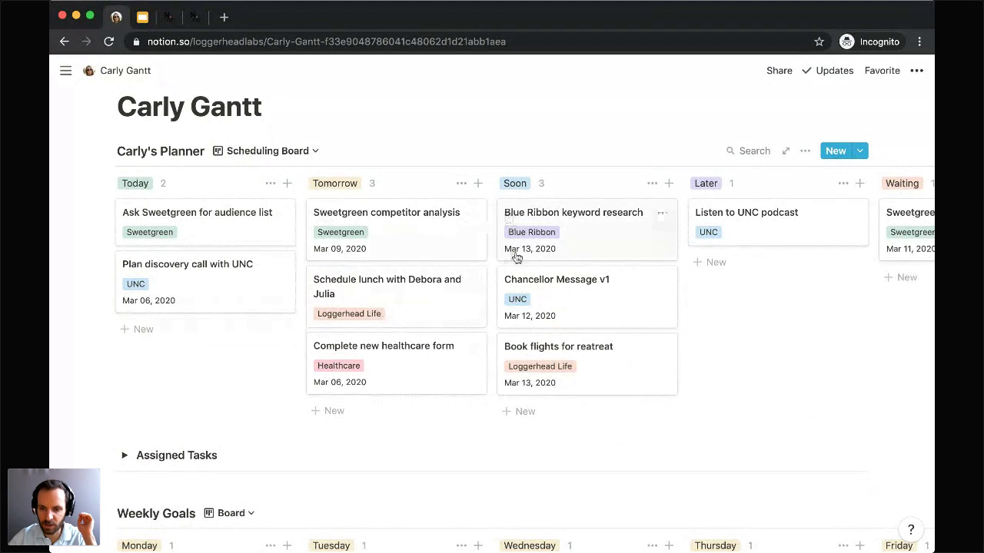
drag(205, 278, 236, 246)
drag(444, 277, 401, 247)
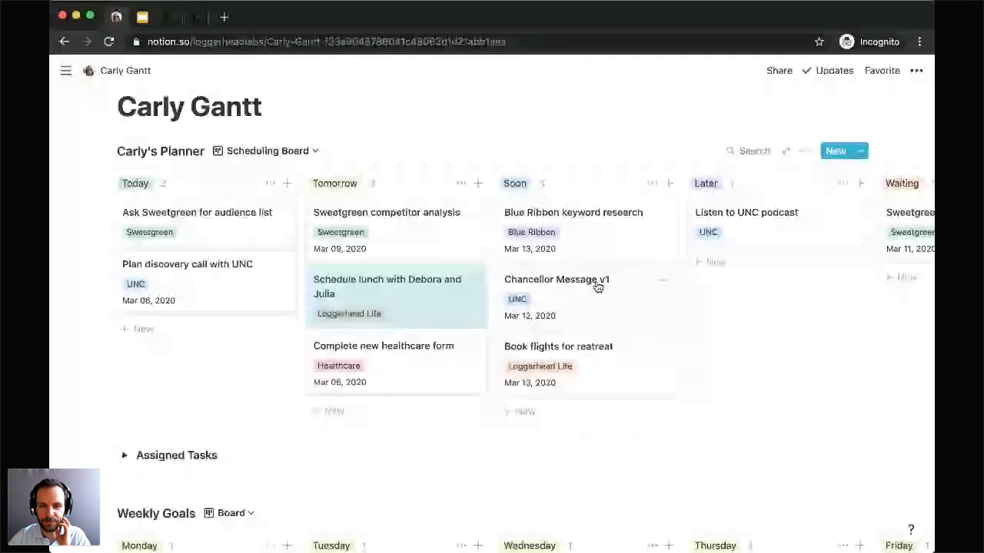
Switch the planner back to its Table view and look across its columns as far as Attn.
click(269, 151)
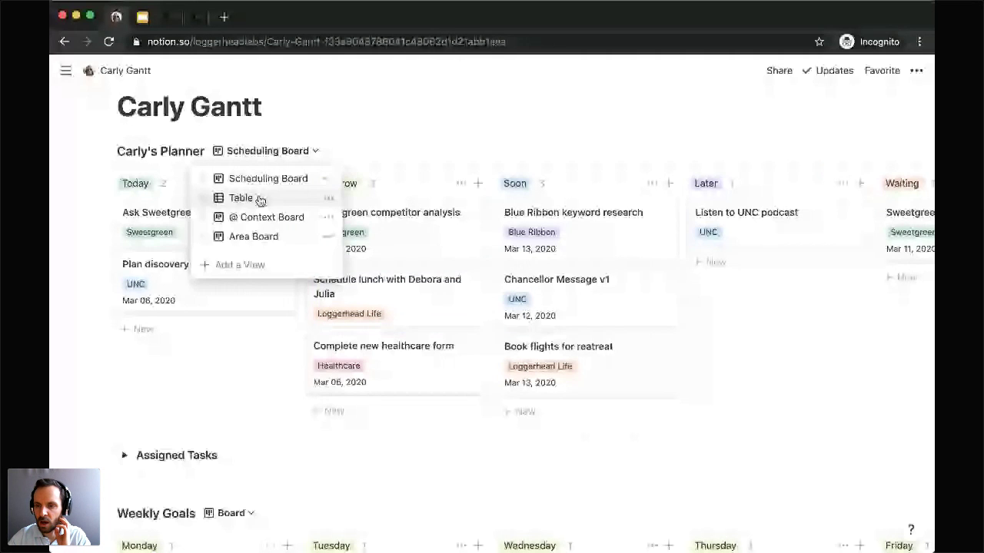
click(259, 201)
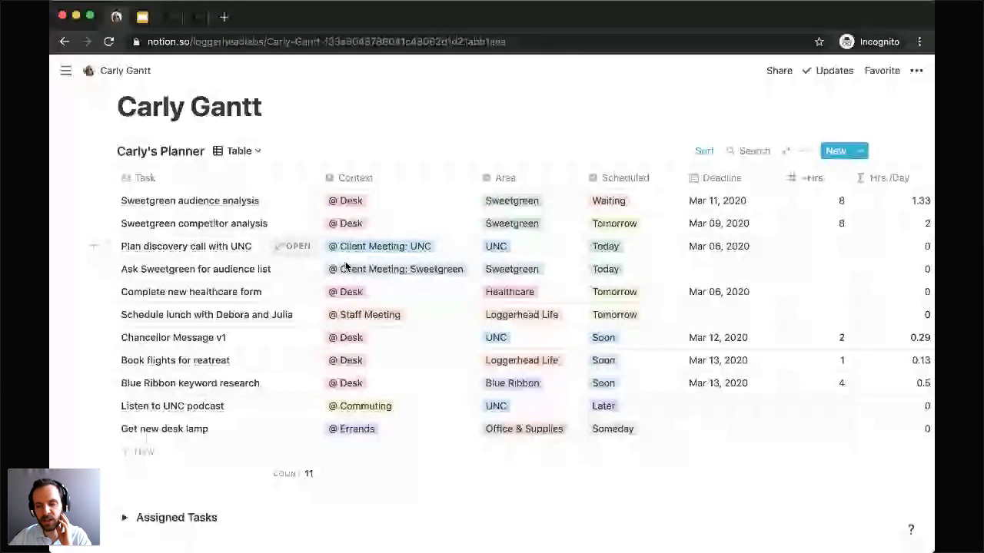
scroll(659, 322, right, 2)
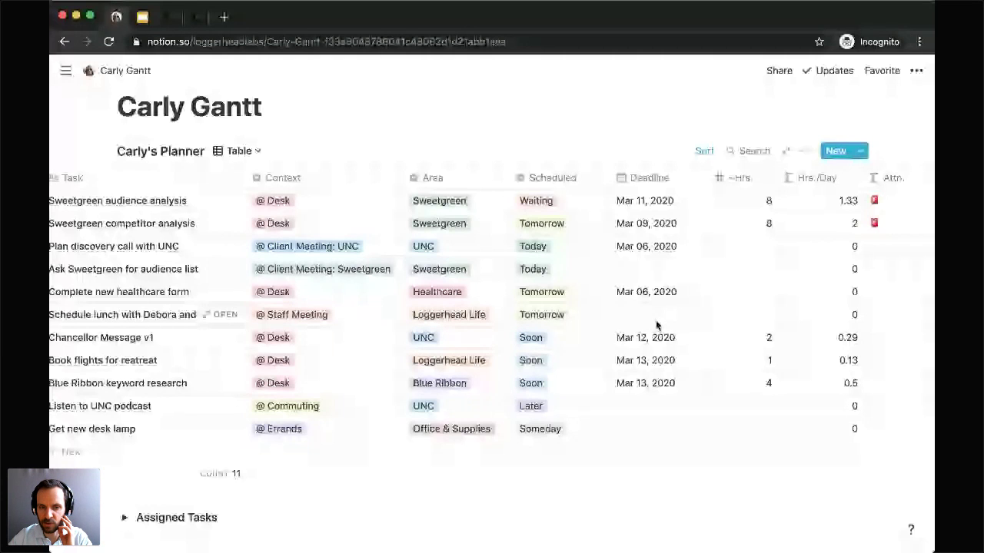
scroll(281, 277, left, 2)
Switch the planner to its Scheduling Board view and check the board's options, including Group By.
click(258, 152)
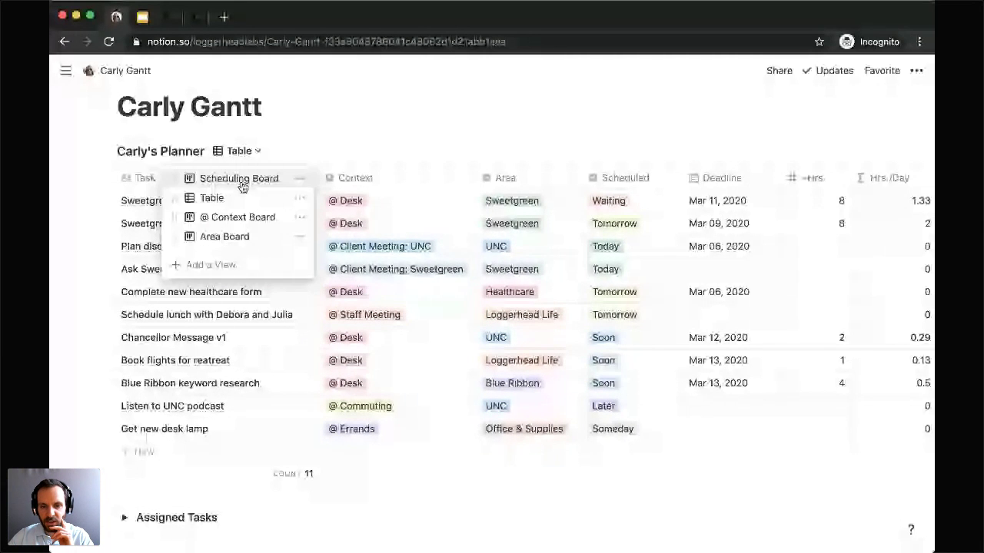
click(240, 179)
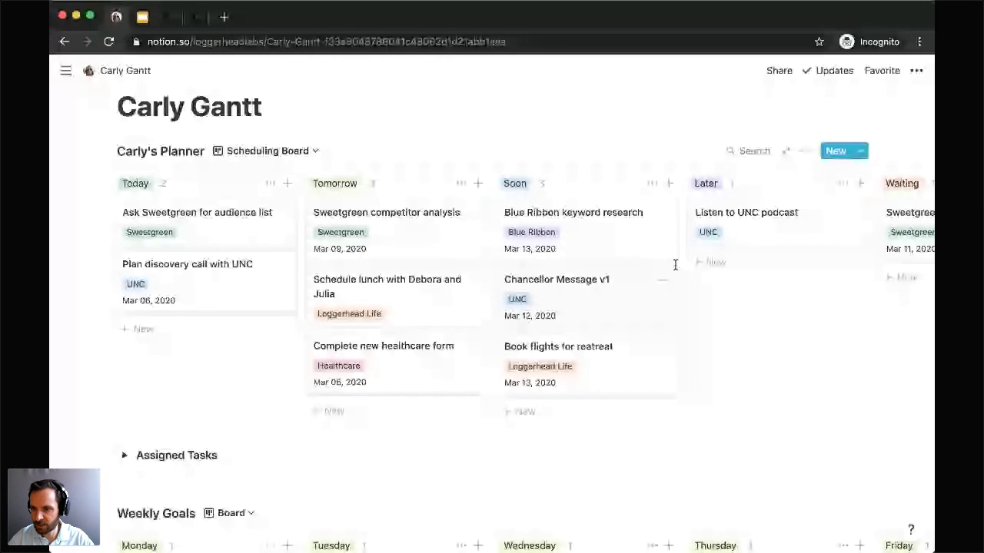
click(804, 152)
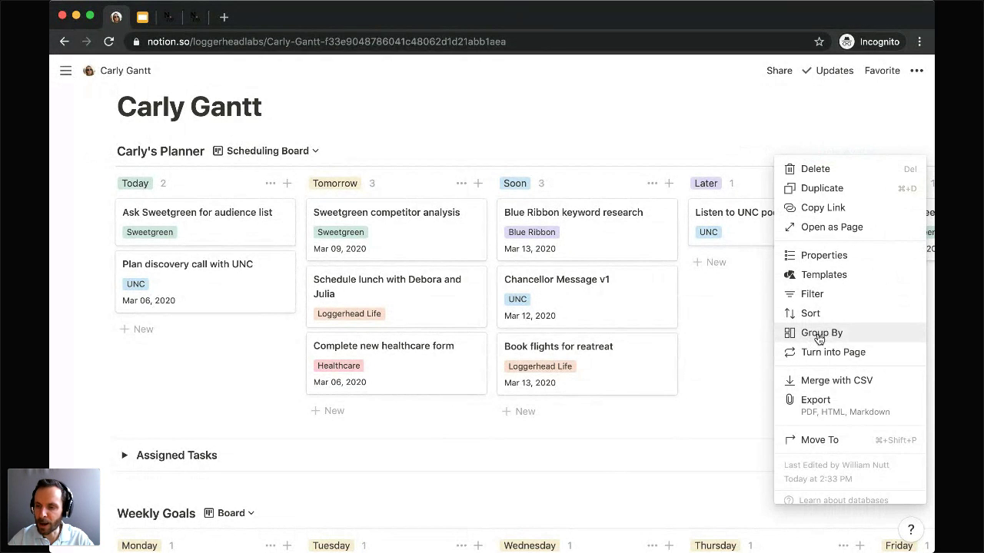
click(351, 110)
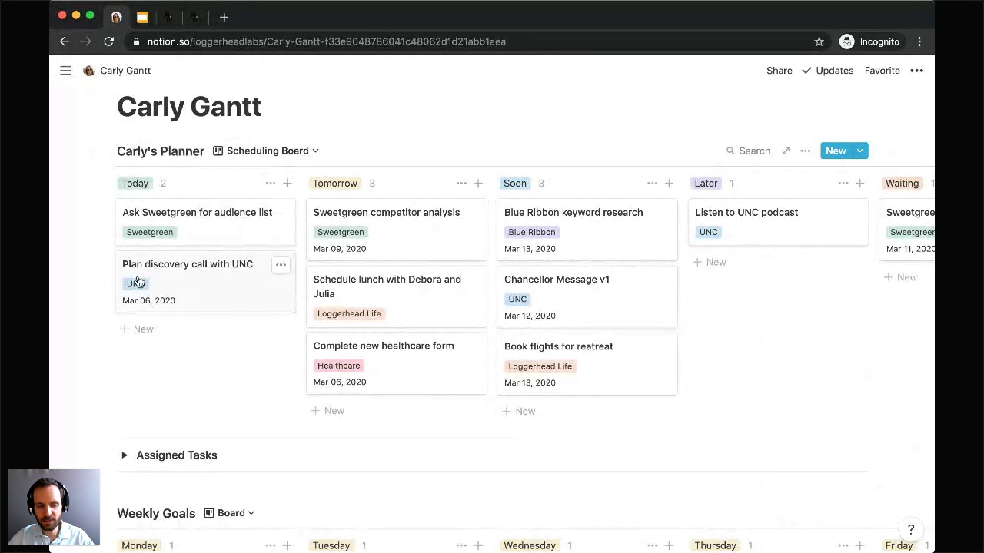
Rearrange the Weekly Goals cards so the JavaScript 30 course is under Monday, lunch with a coworker under Tuesday, and the industry book under Wednesday.
scroll(103, 309, down, 1)
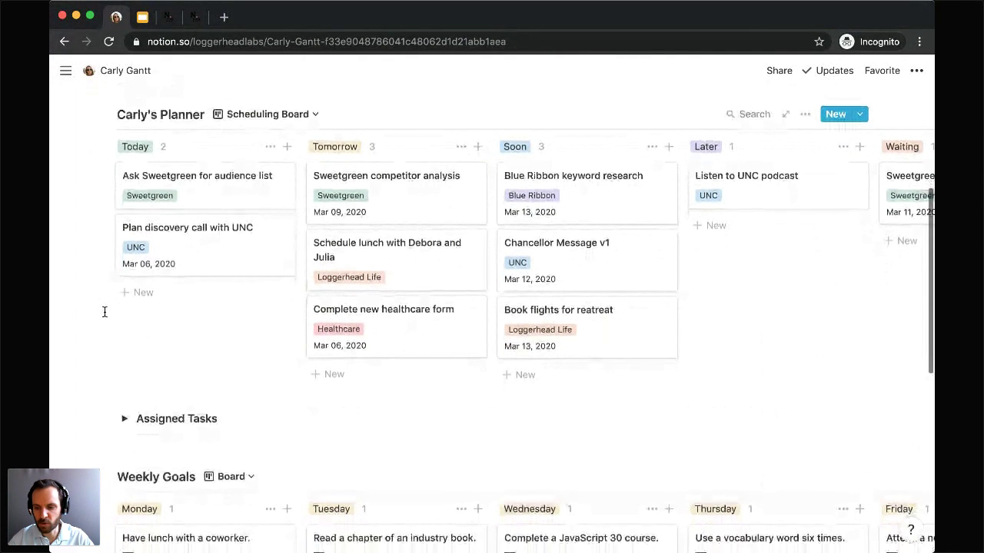
scroll(104, 311, up, 2)
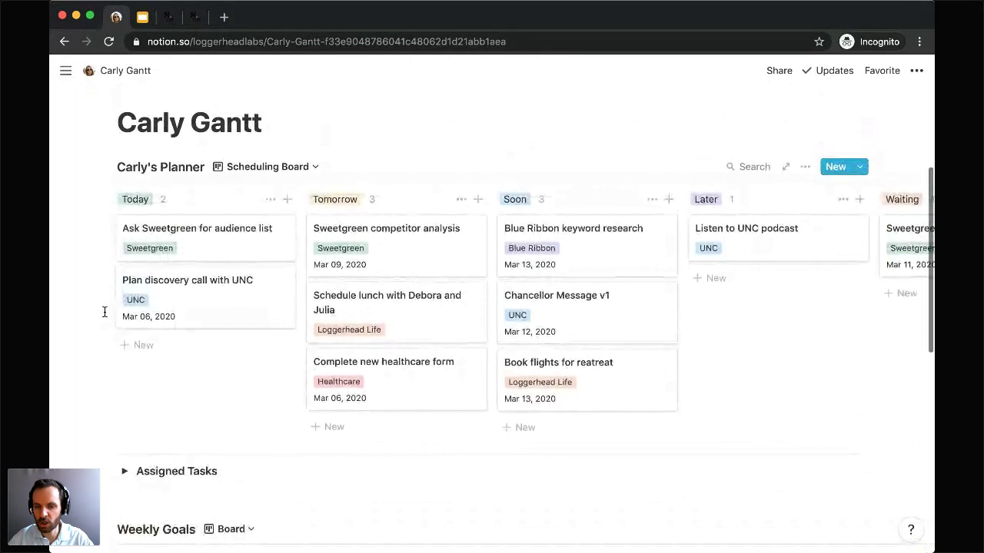
scroll(105, 312, down, 10)
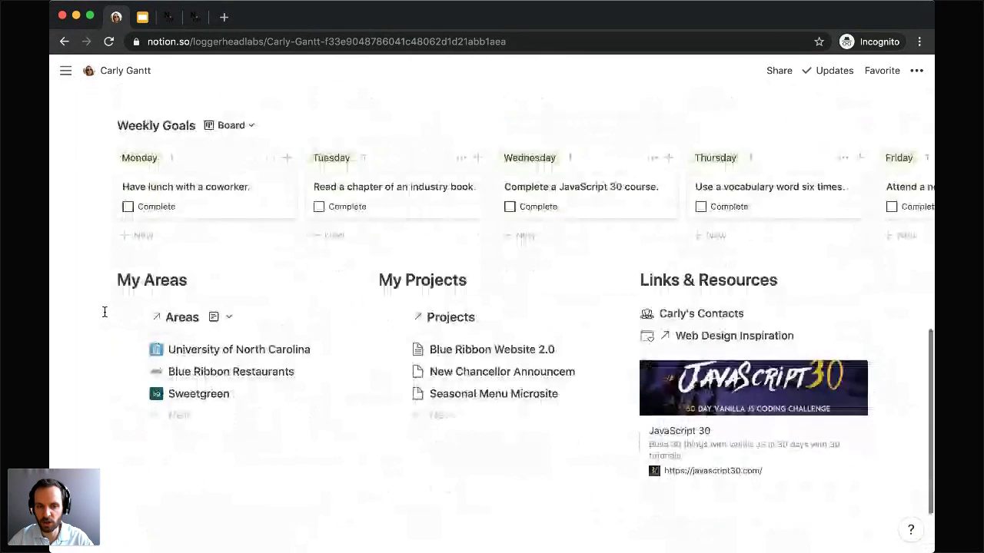
scroll(105, 312, up, 3)
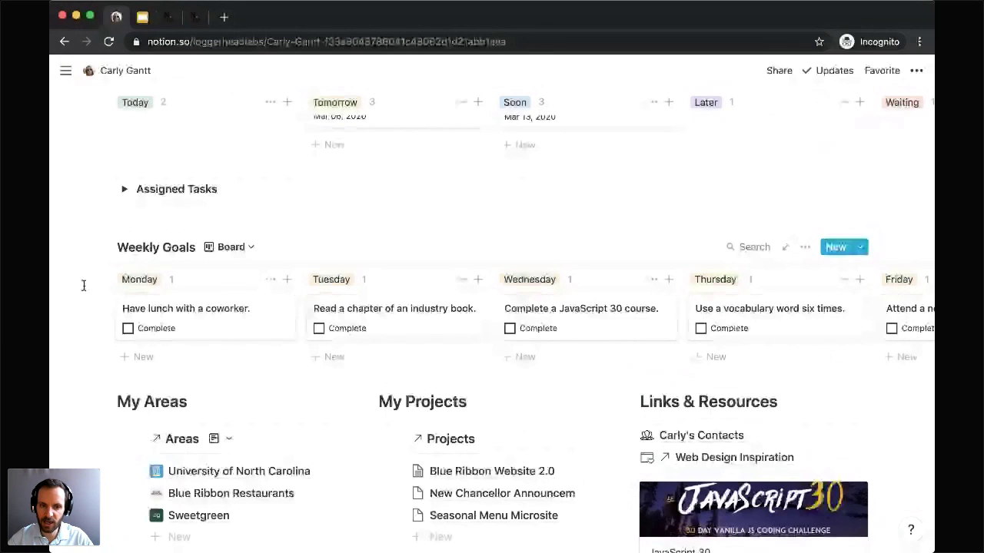
scroll(89, 292, down, 1)
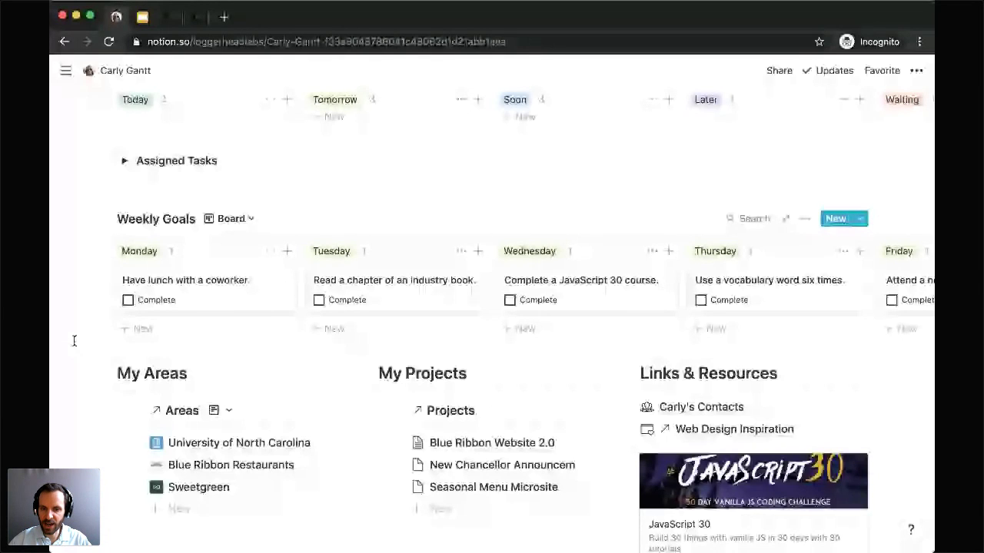
drag(184, 280, 396, 285)
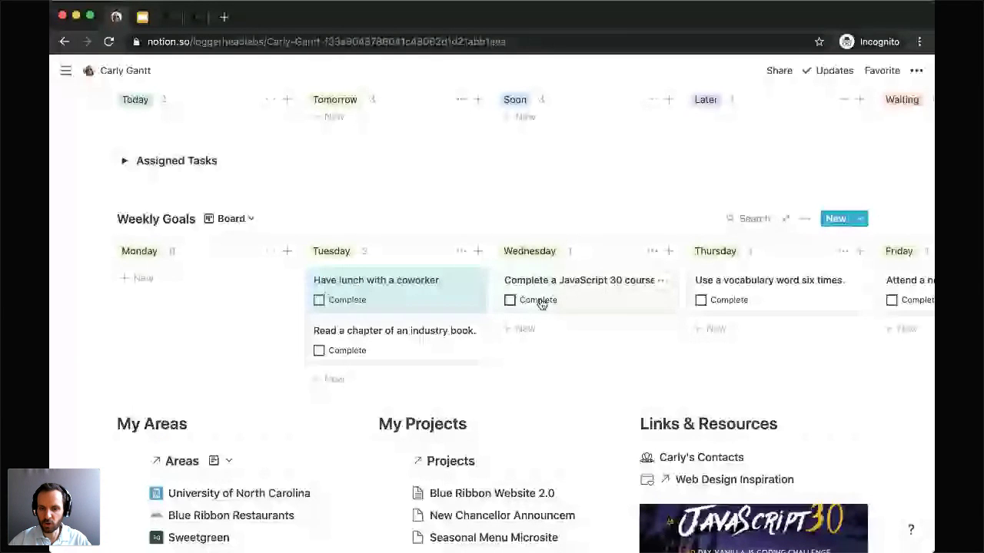
drag(541, 304, 523, 300)
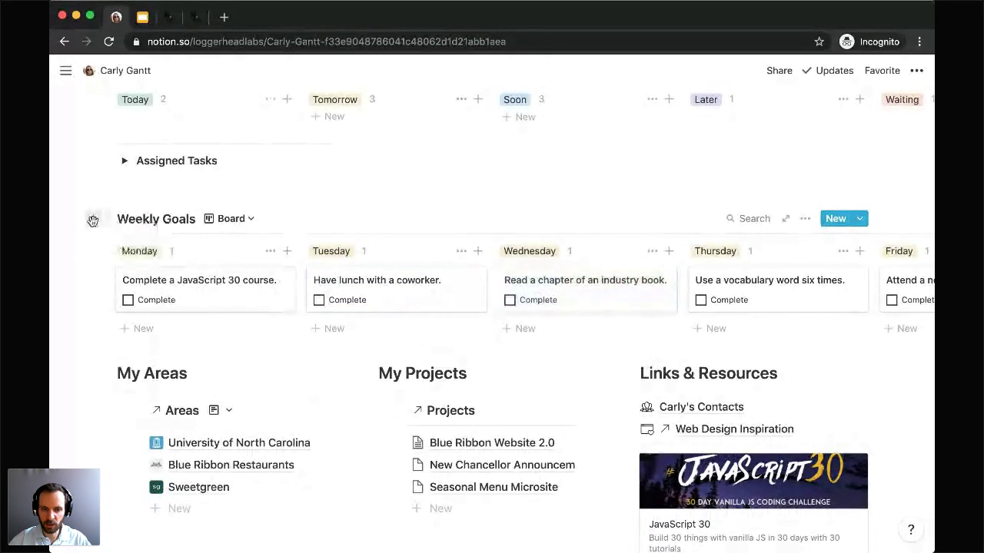
Insert a new inline table database directly below the Weekly Goals board.
click(92, 221)
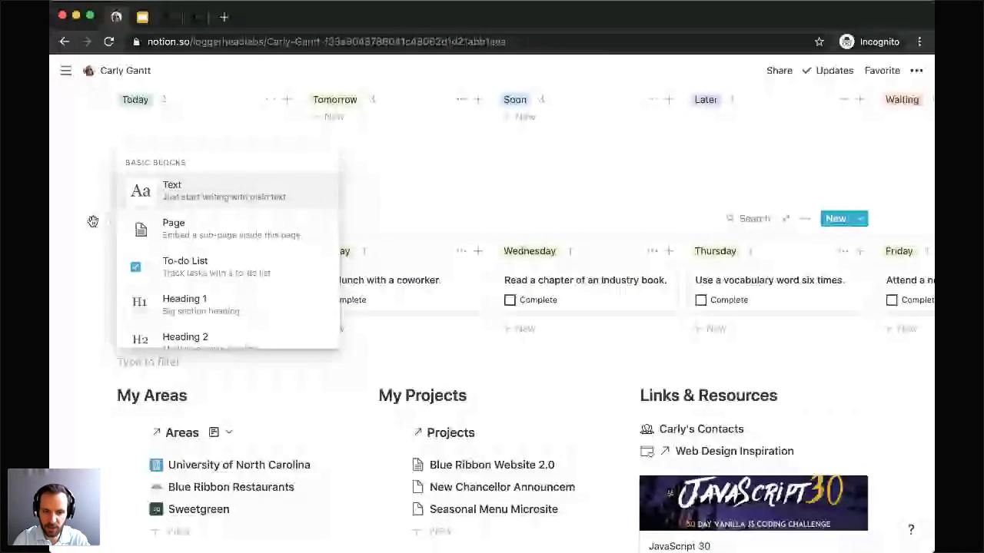
text(/)
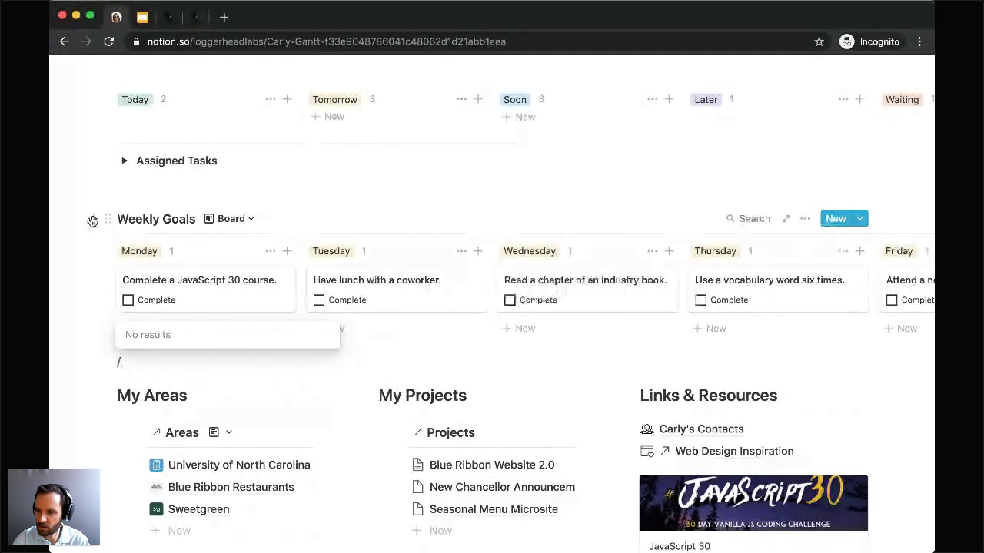
text(t)
key(BackSpace)
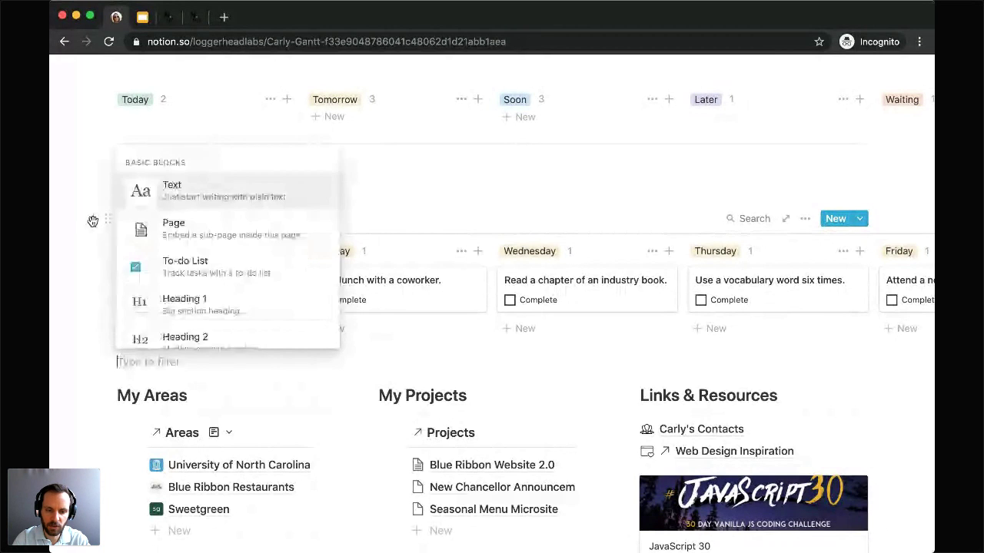
text(table)
key(BackSpace)
key(BackSpace)
key(BackSpace)
key(BackSpace)
key(BackSpace)
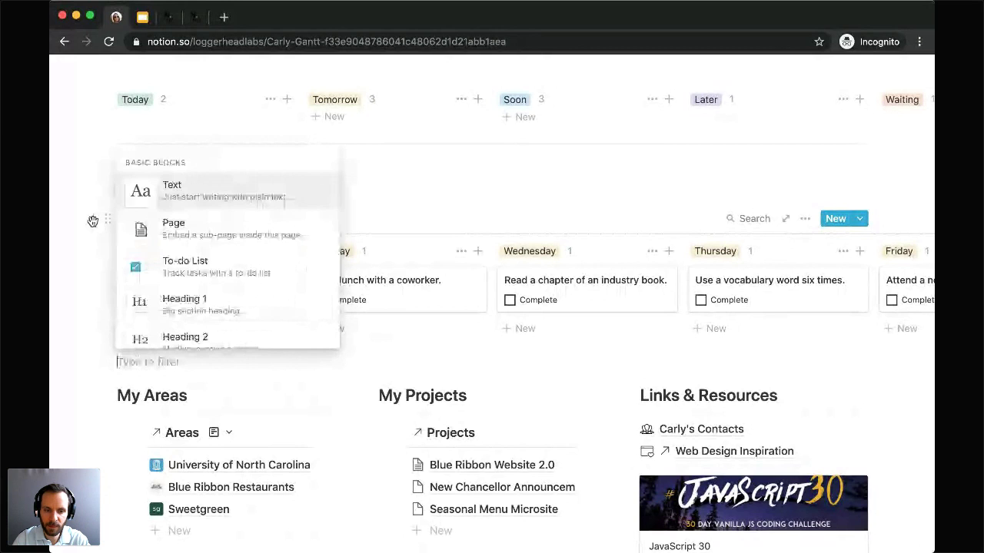
text(table)
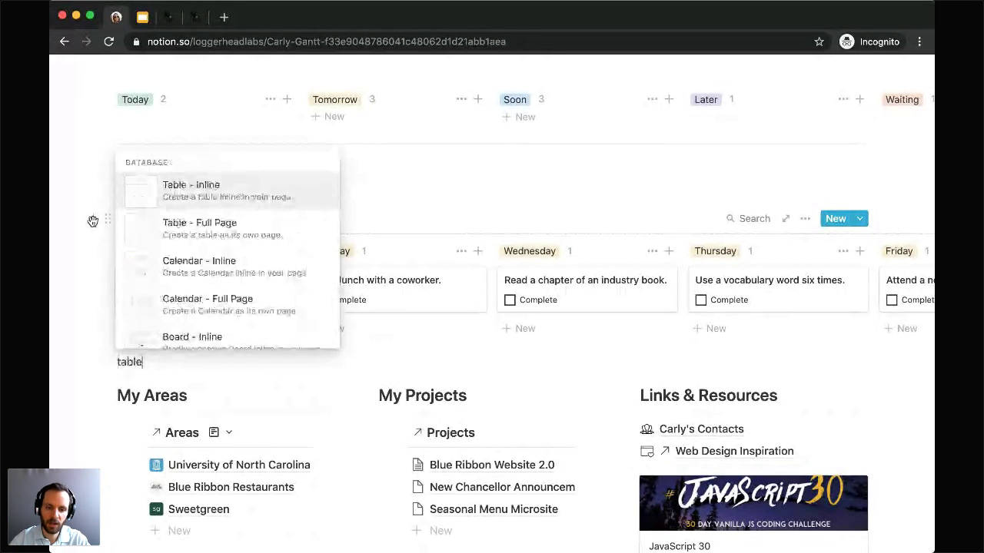
key(Return)
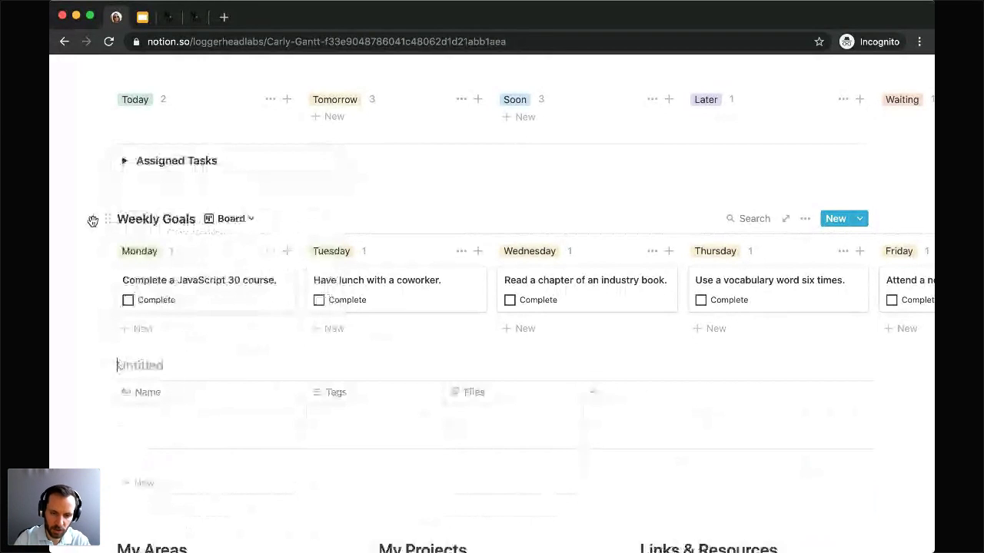
Title the new table Weekly Goals and rename its Name column to Goals.
text(Wekk)
key(BackSpace)
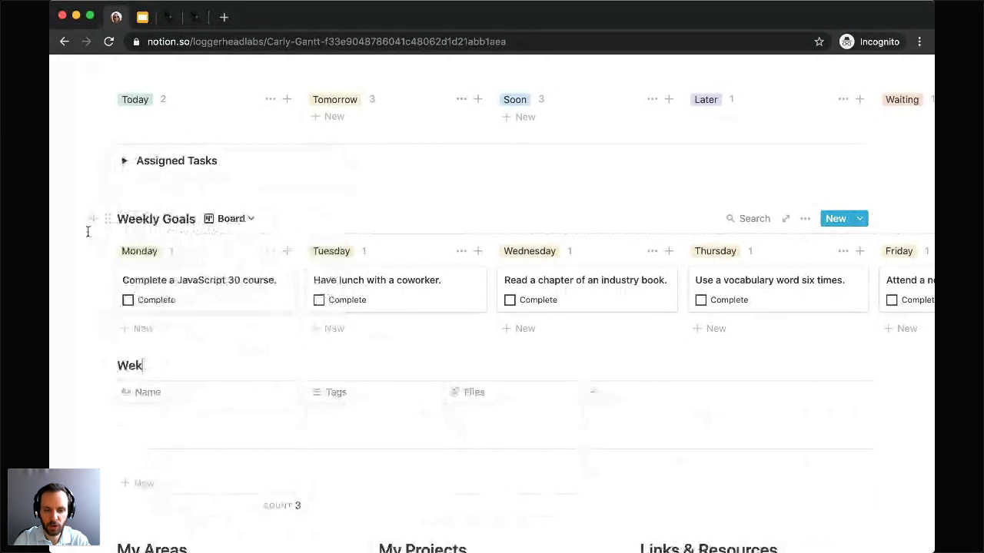
text(ekly )
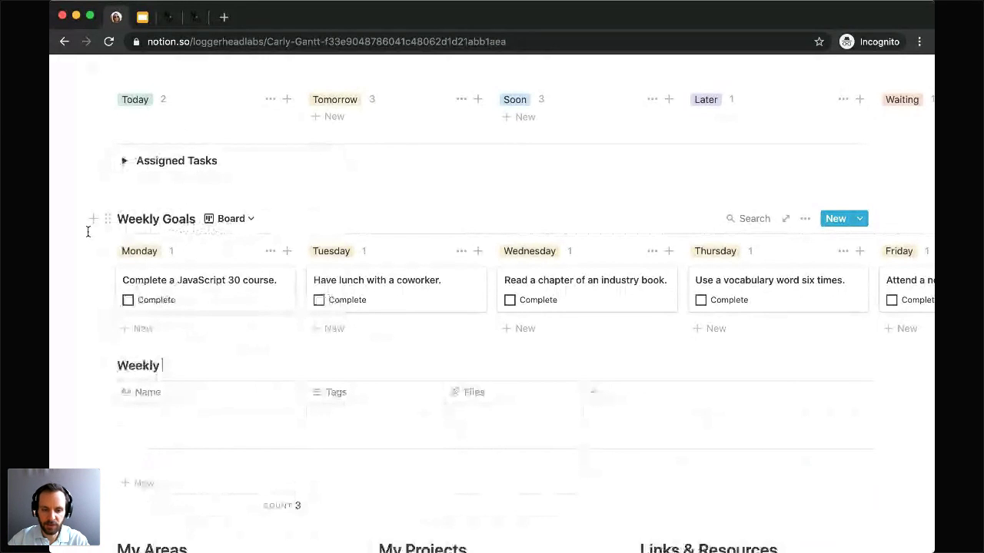
text(Goals)
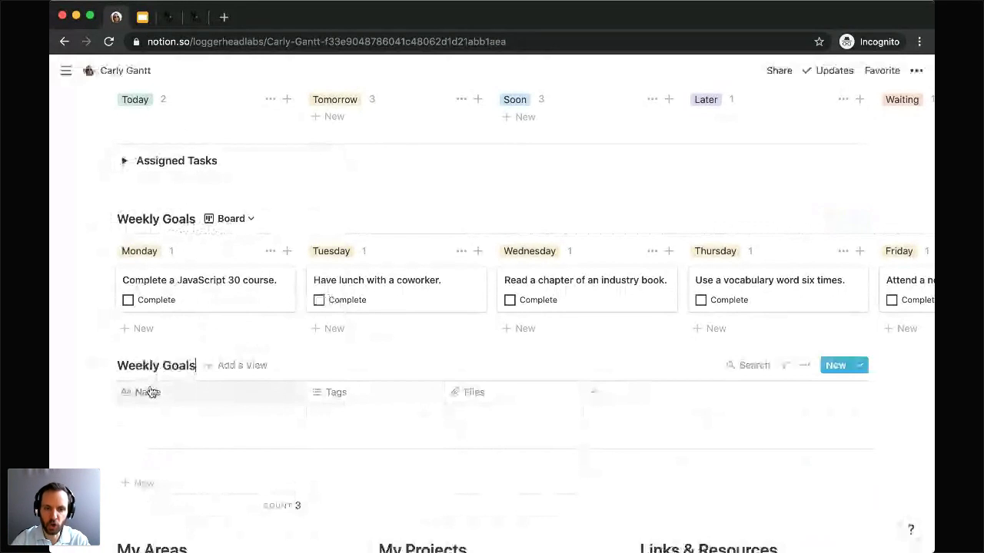
click(151, 393)
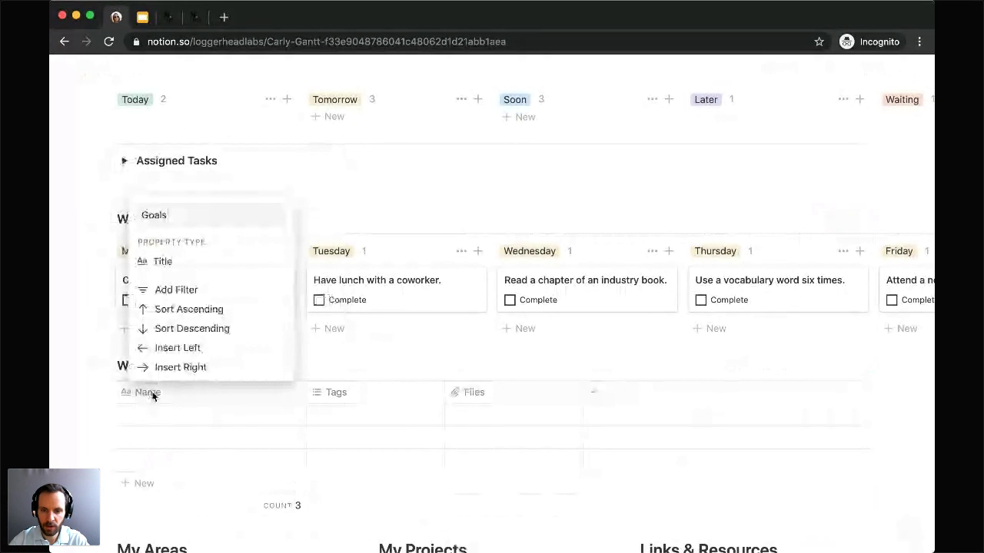
key(Return)
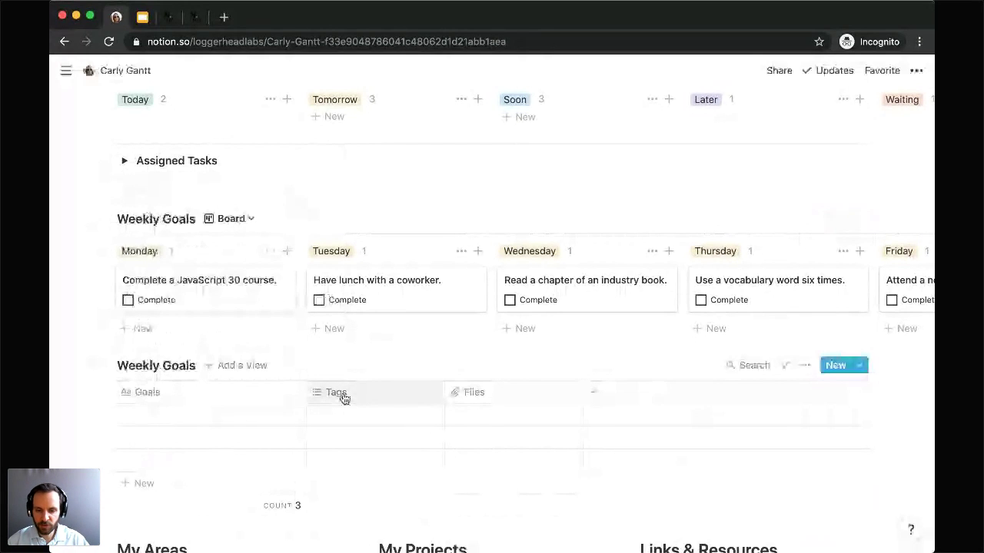
Rename the new table's Tags column to Day and change its property type to Select.
click(345, 398)
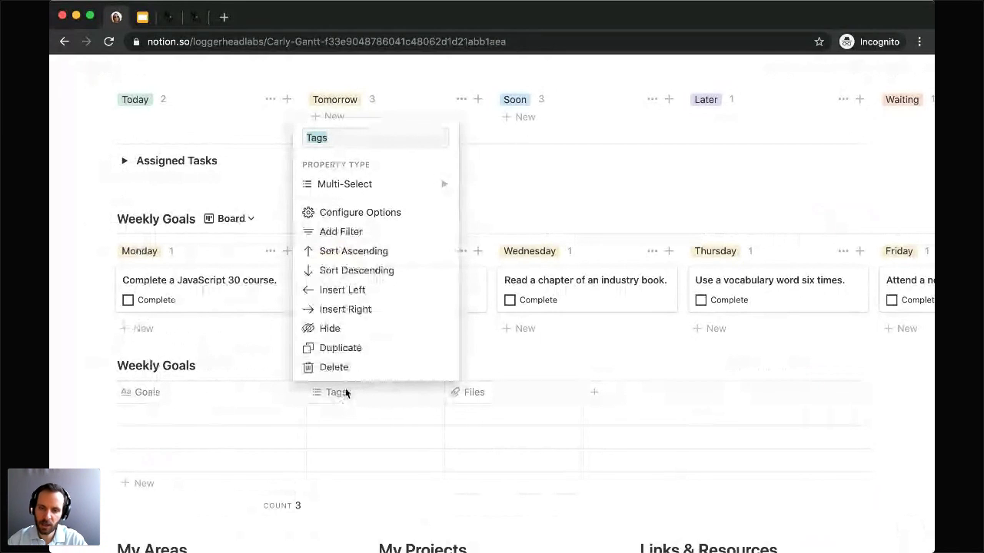
text(Day)
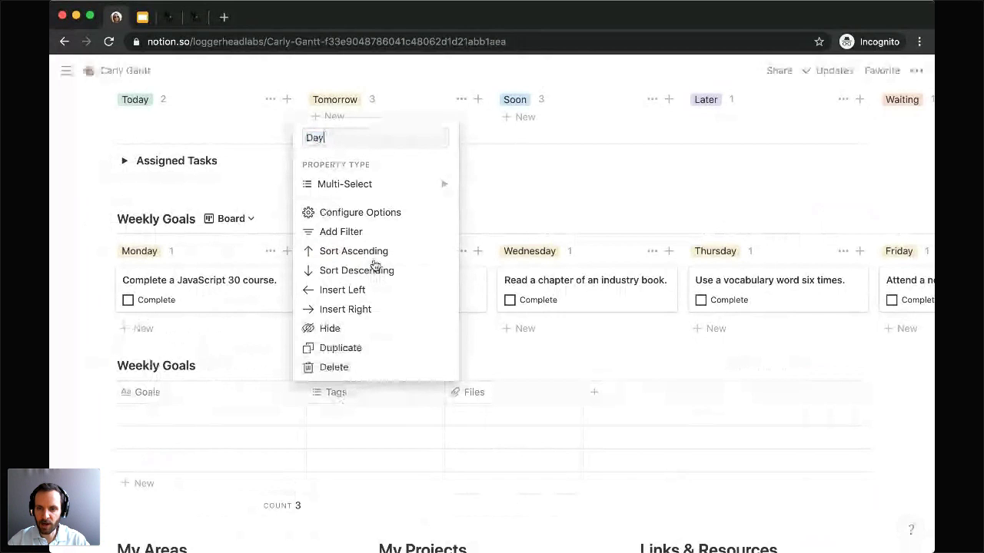
mouse_move(438, 183)
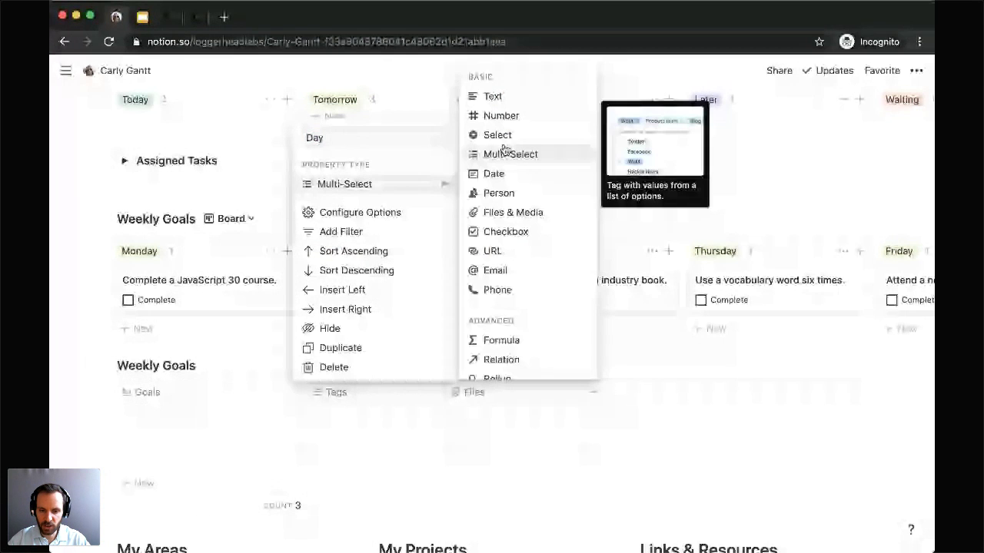
click(498, 136)
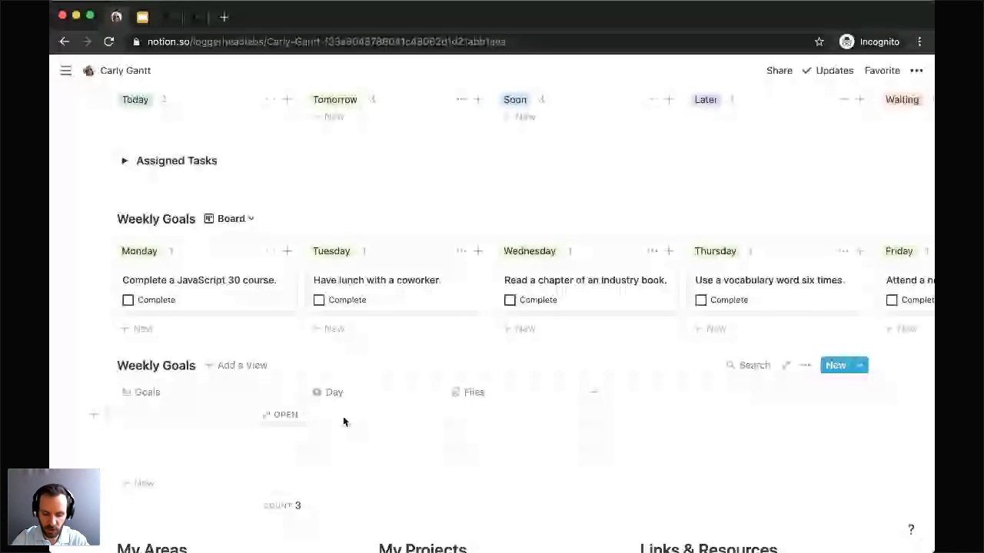
Fill the three rows of the Day column with the new options Monday, Tuesday and Wednesday.
click(350, 418)
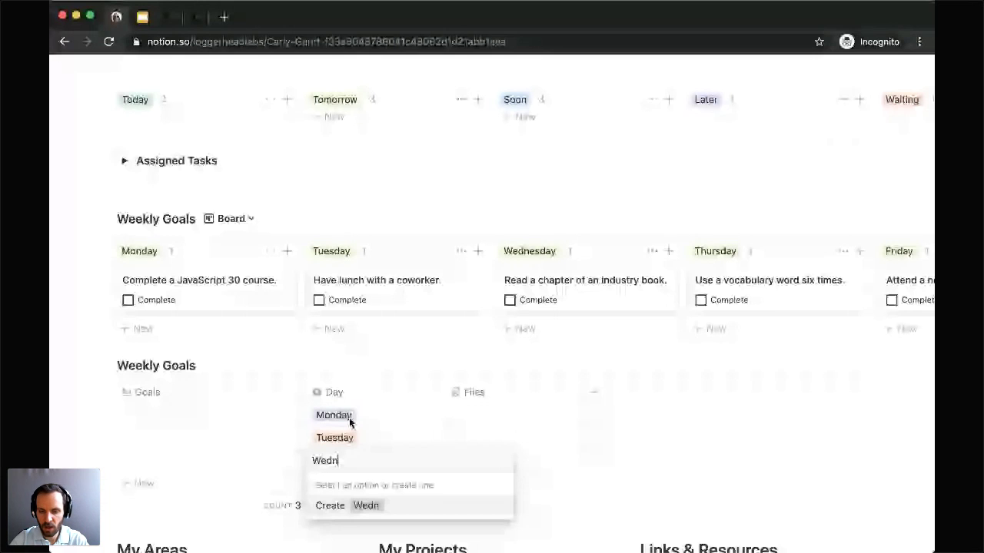
text(esday)
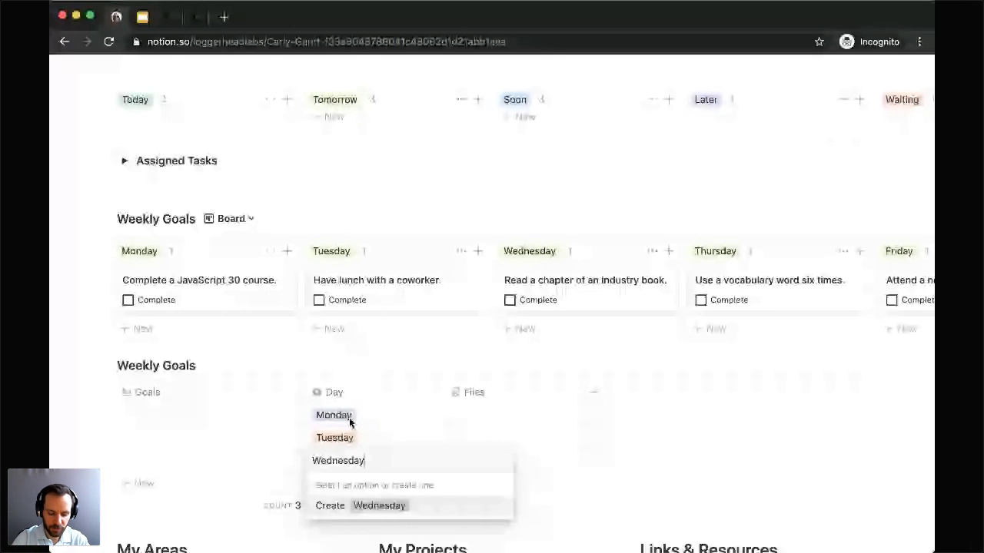
key(Return)
Name the three rows in the Goals column Goal 1, Goal 2 and Goal 3.
click(164, 413)
text(Goal)
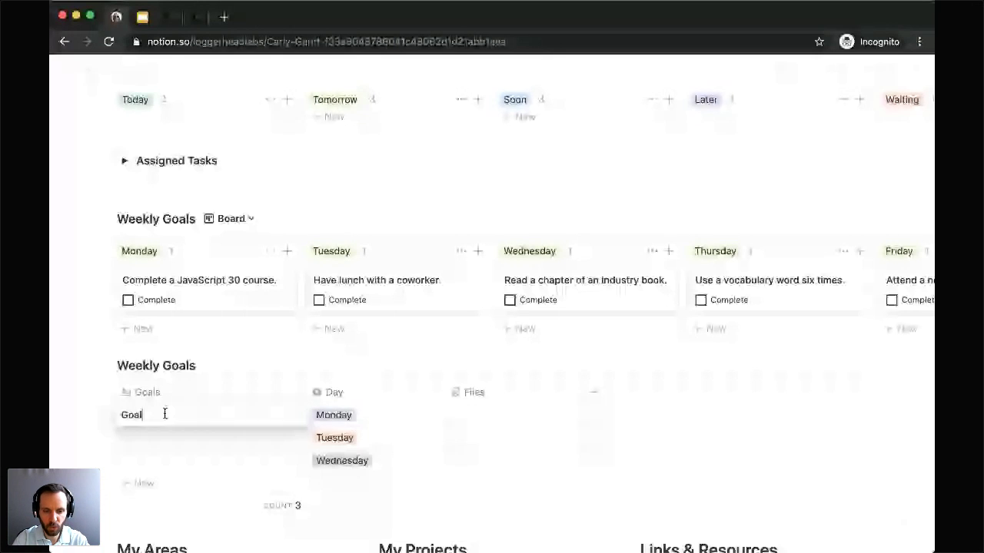
text(s 1)
key(Return)
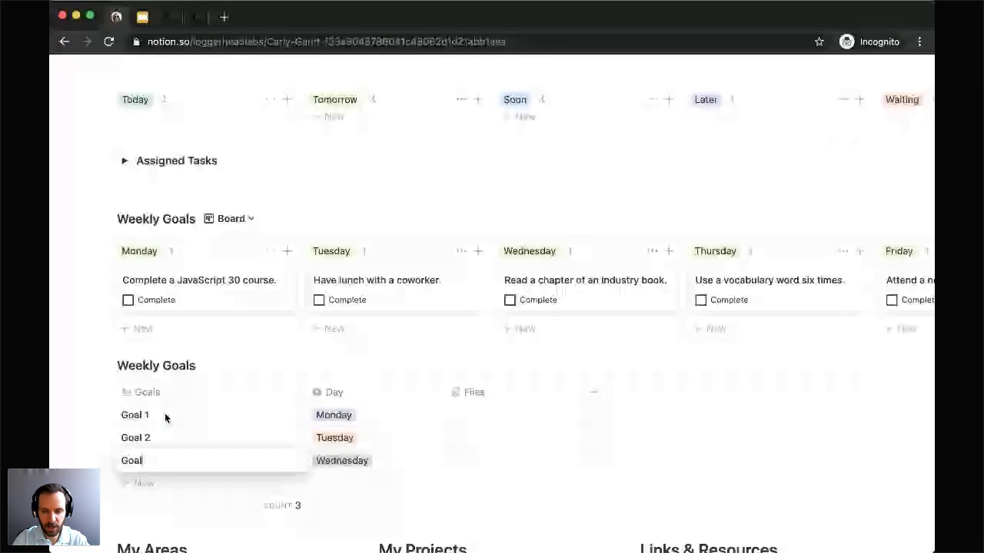
text(3)
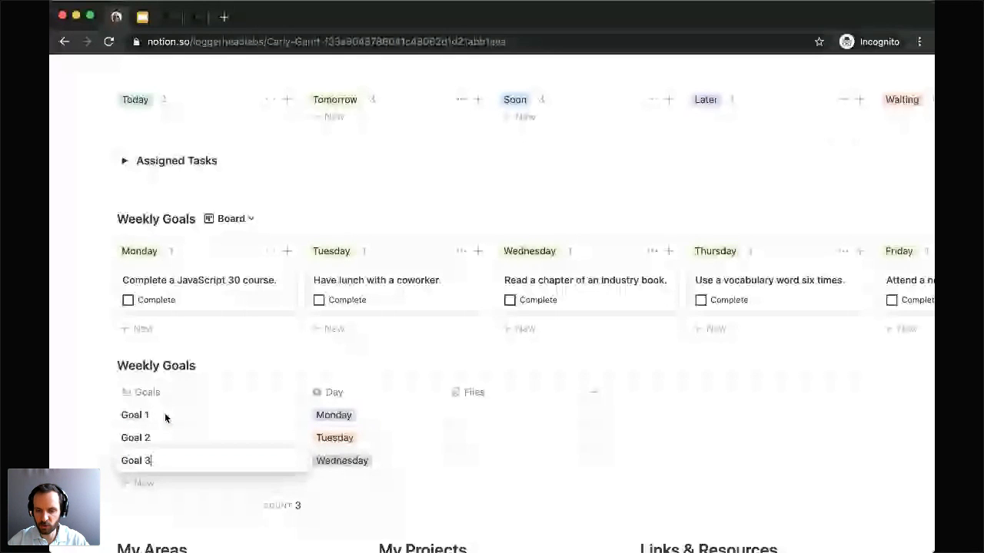
Set the color of the Monday, Tuesday and Wednesday options in the Day column to yellow.
click(346, 415)
click(498, 461)
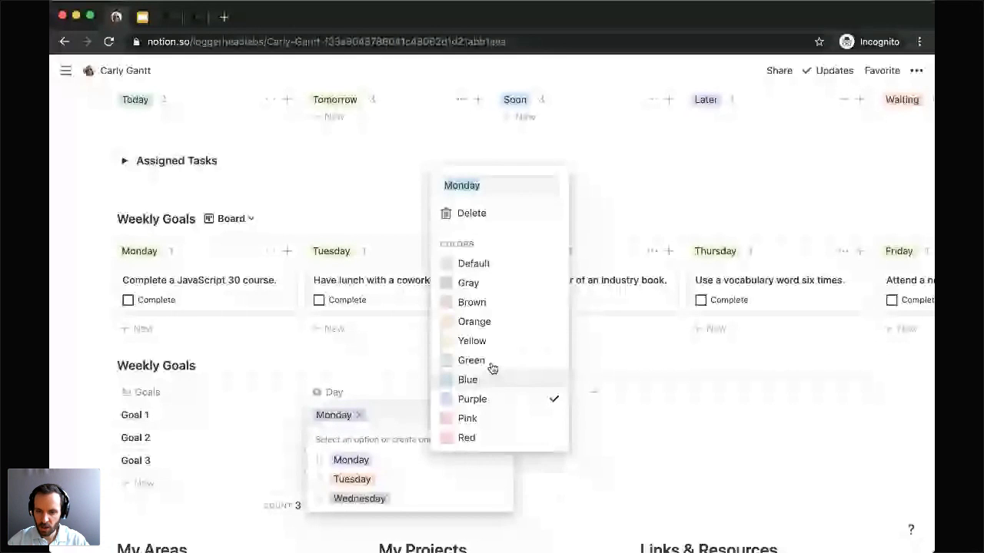
click(472, 341)
click(410, 480)
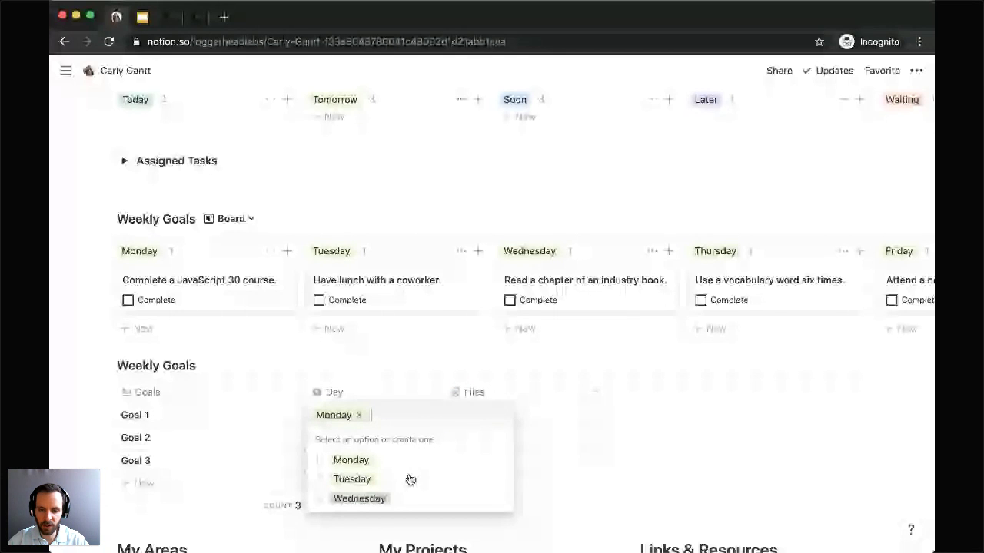
click(86, 377)
Change the property type of the new table's Files column to Checkbox.
click(471, 392)
mouse_move(510, 201)
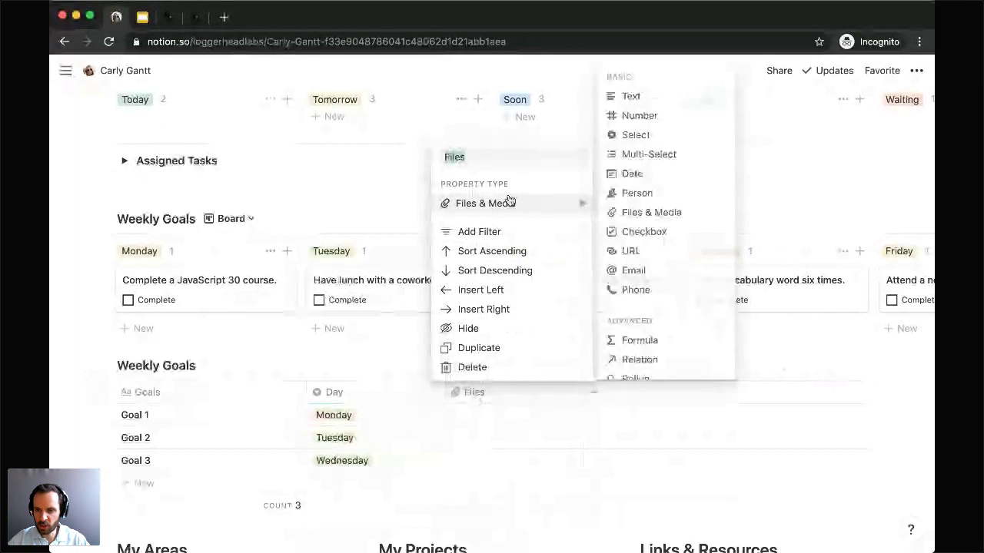
click(651, 230)
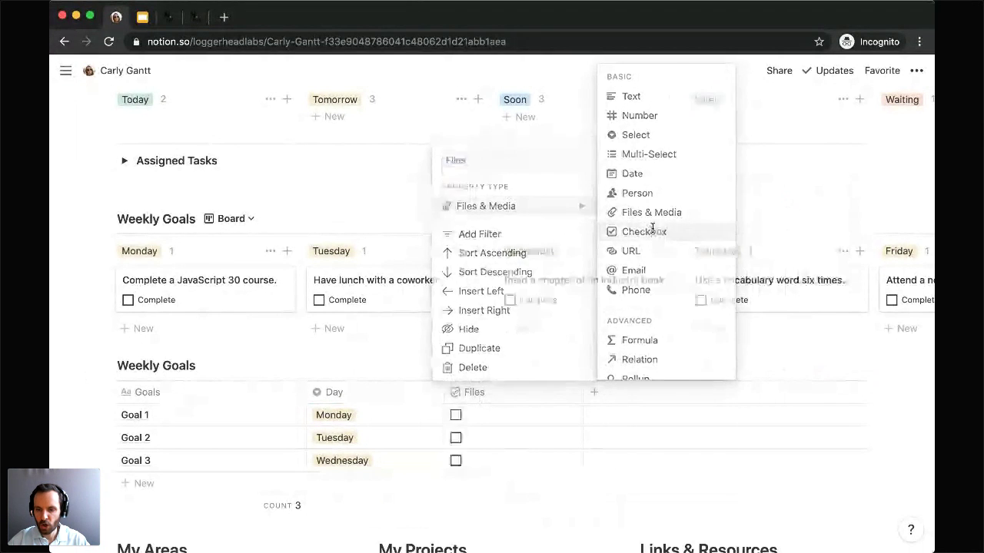
Rename the new table's Files column to Complete, and narrow the Goals and Day columns.
click(490, 396)
text(Com)
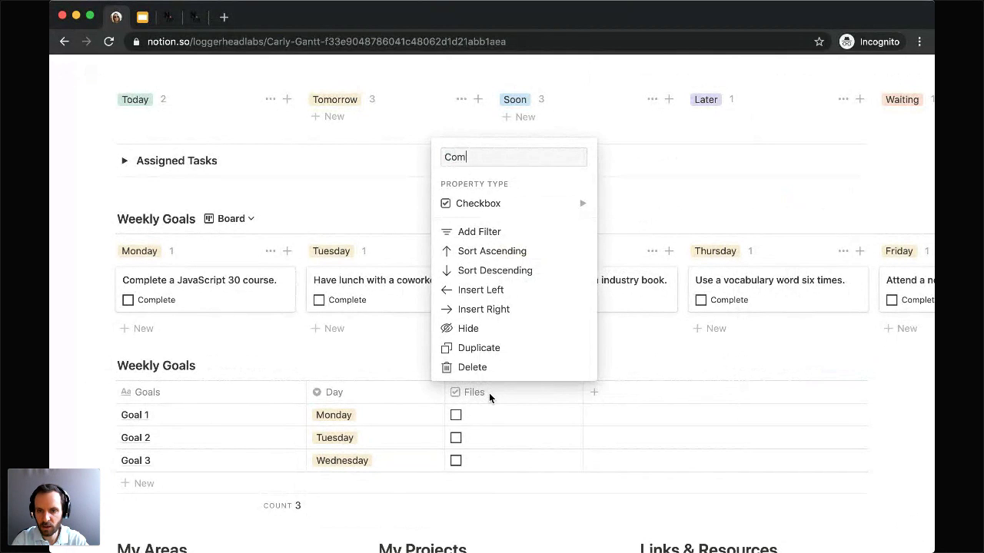
text(plete)
key(Return)
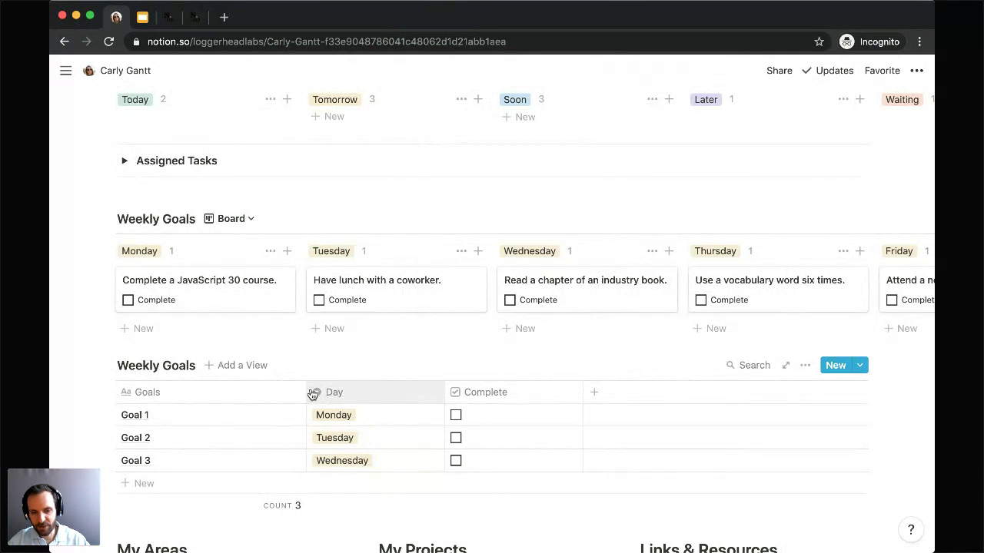
drag(305, 389, 219, 390)
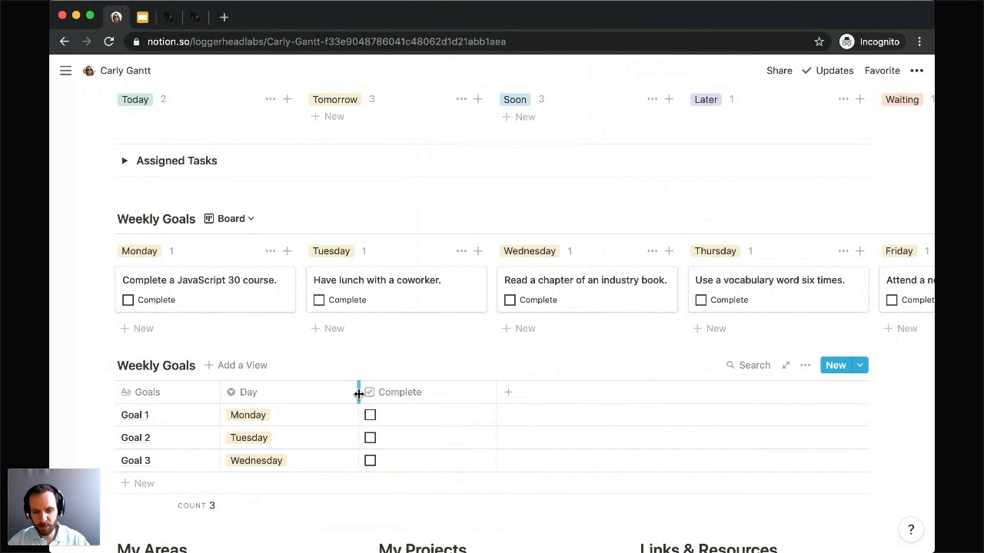
drag(358, 391, 336, 393)
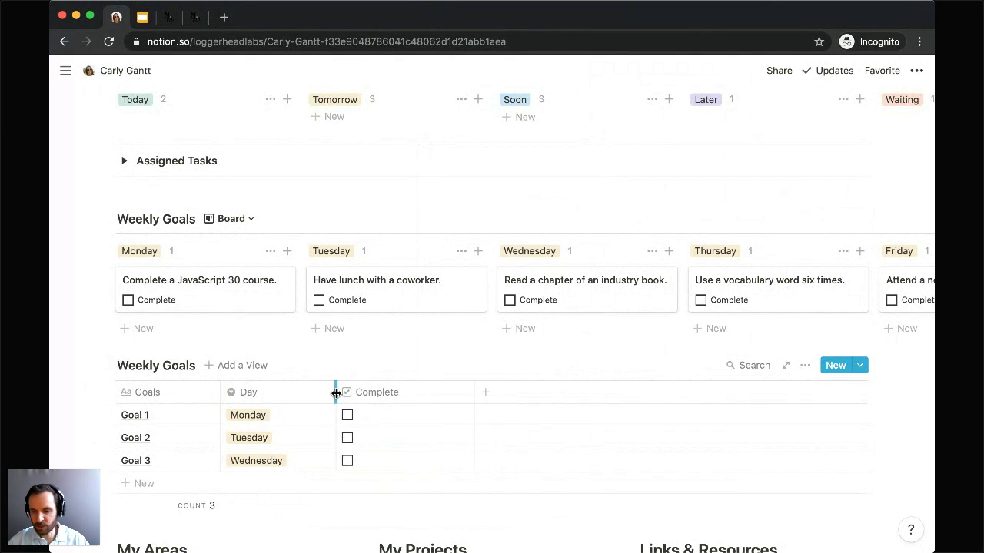
Add a board view named Board to the new Weekly Goals database.
click(250, 369)
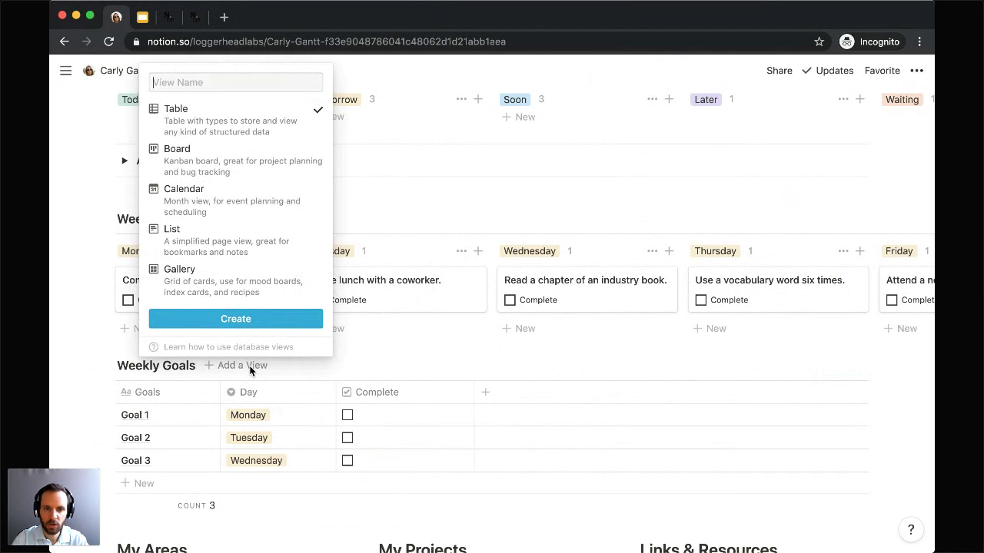
text(Table)
key(BackSpace)
key(BackSpace)
key(BackSpace)
key(BackSpace)
key(BackSpace)
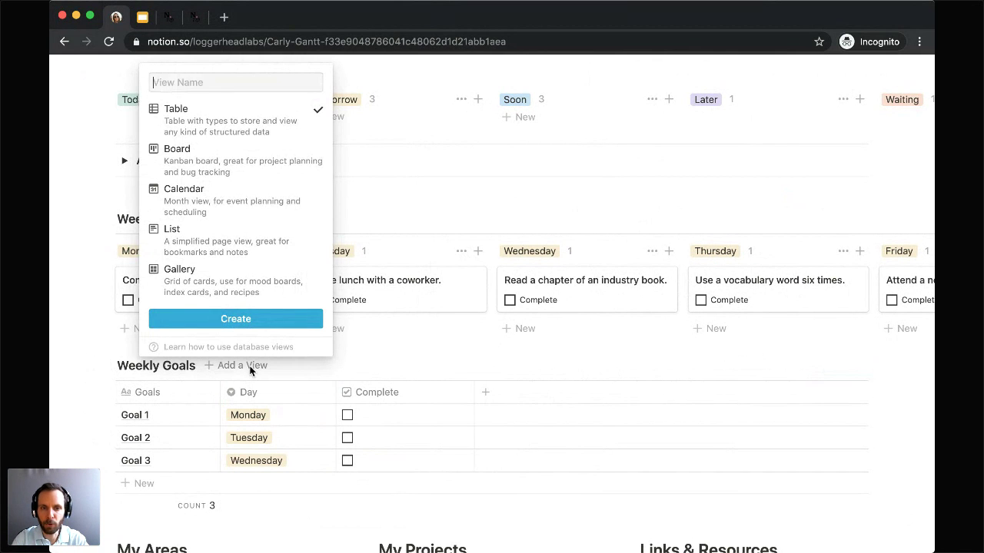
text(Board)
click(238, 167)
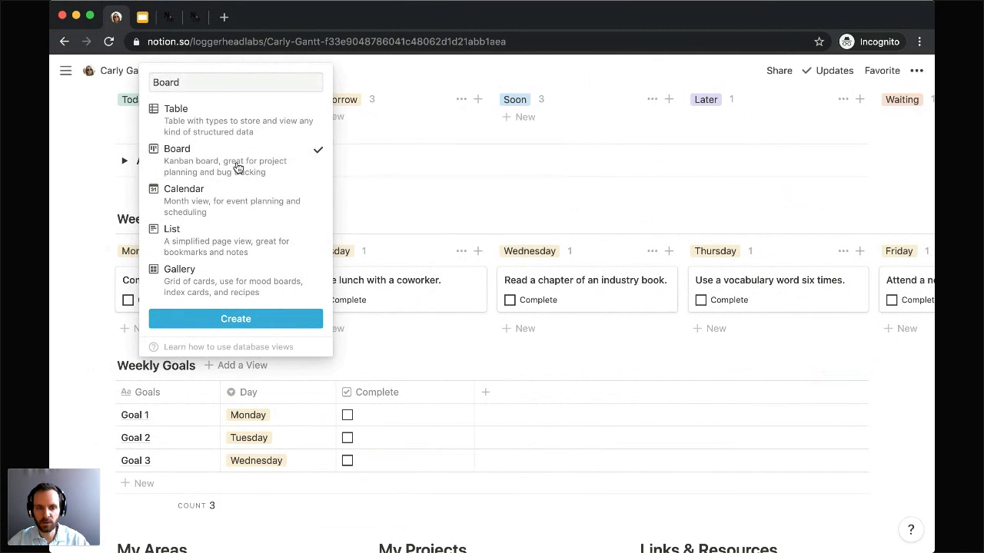
click(233, 318)
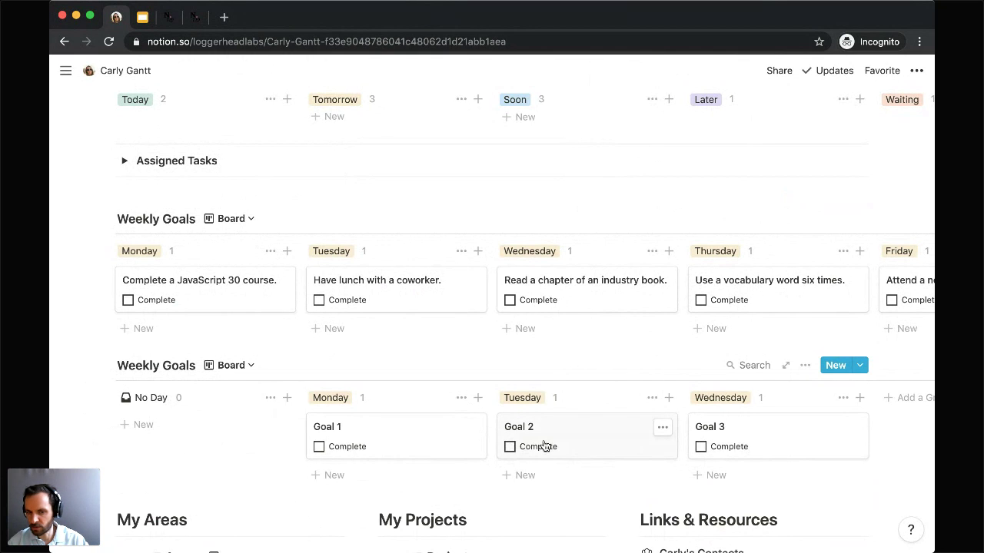
Hide the new board's No Day column, and swap Goal 1 and Goal 2 between Monday and Tuesday.
click(269, 398)
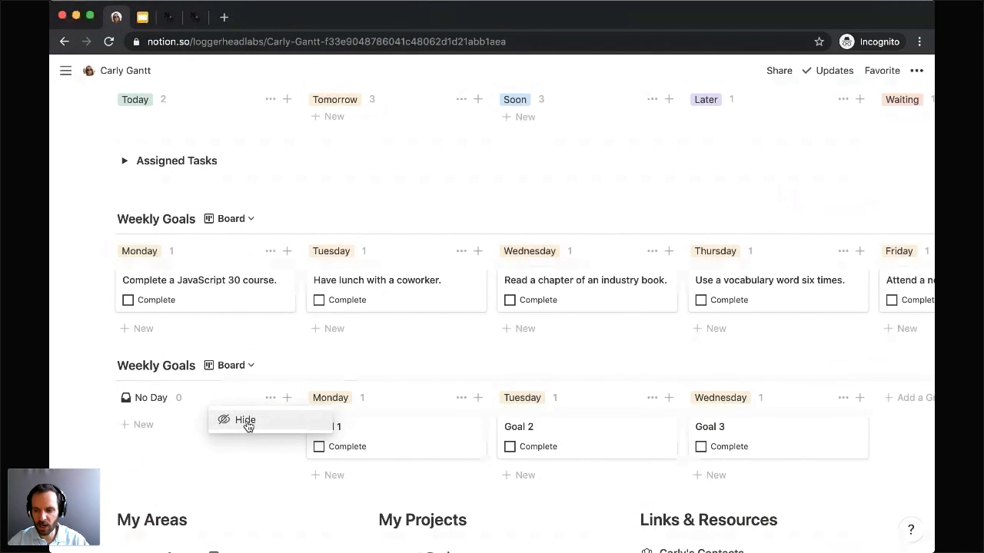
click(245, 421)
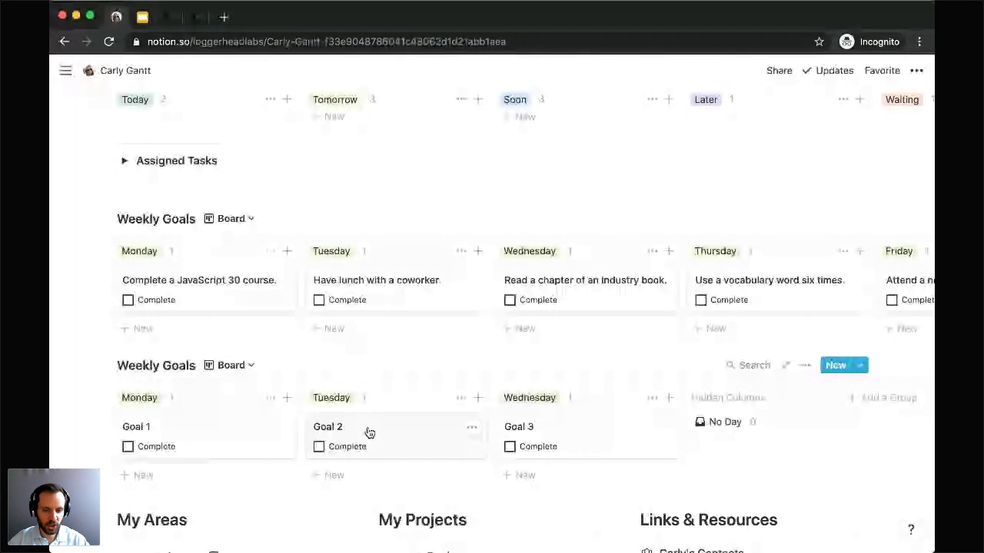
drag(209, 436, 373, 422)
drag(382, 485, 224, 438)
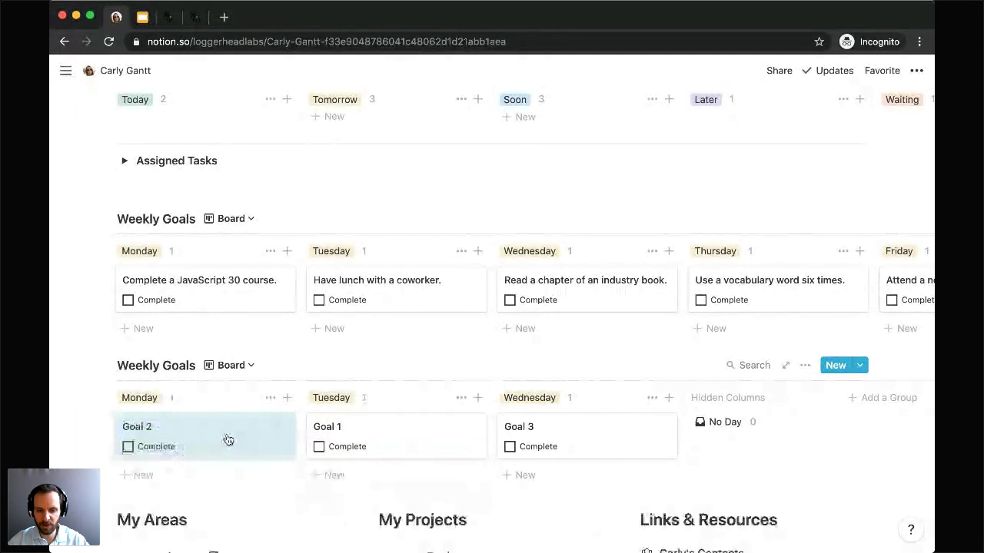
Mark all three goal cards on the new Weekly Goals board as complete.
click(127, 447)
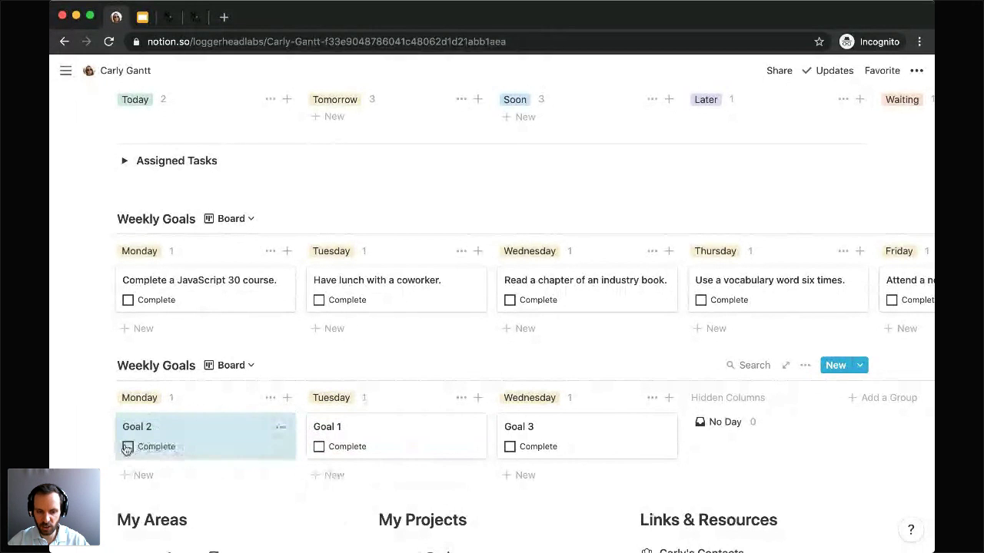
click(319, 447)
click(510, 447)
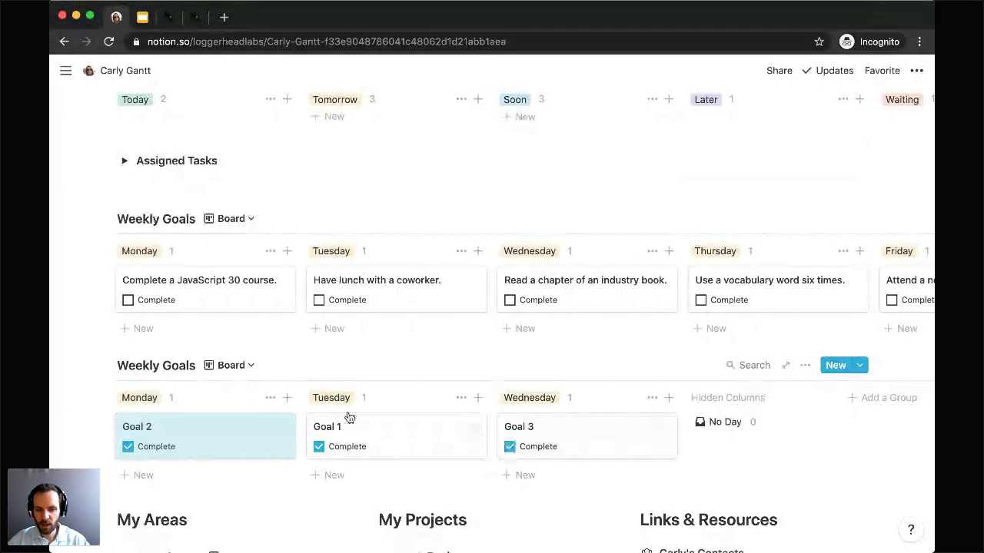
Uncheck Complete for all three goals in the Default View, and return the new database to its Board view.
click(252, 366)
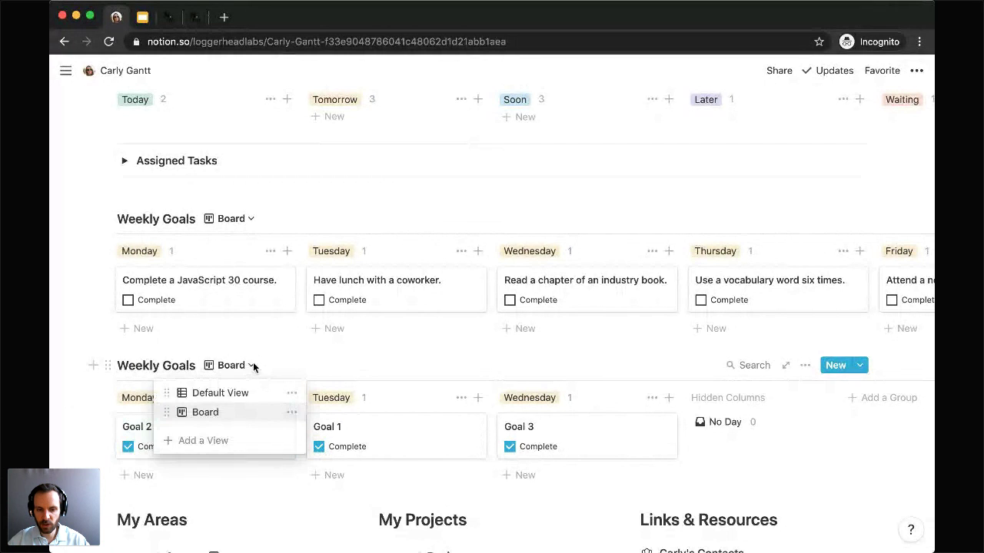
click(227, 392)
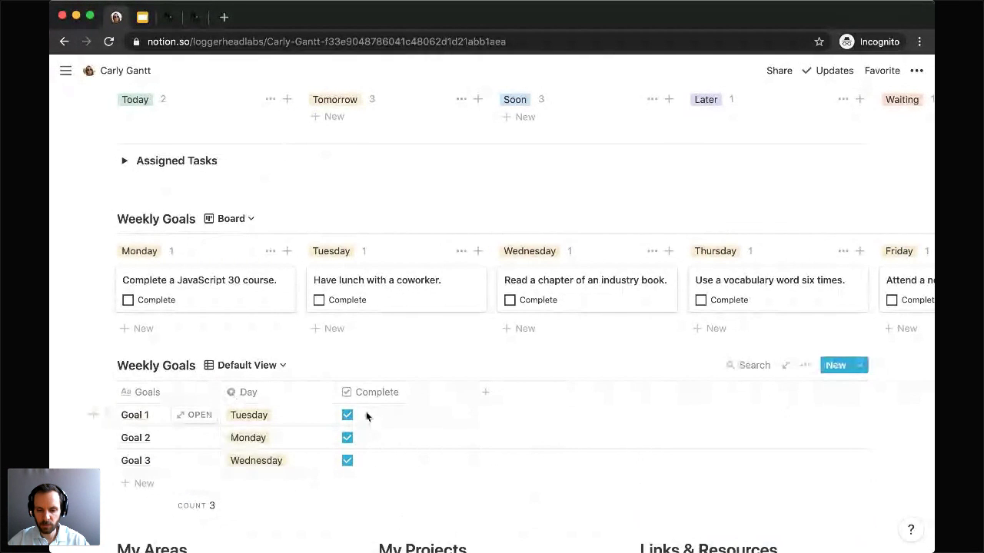
click(348, 414)
click(346, 438)
click(347, 460)
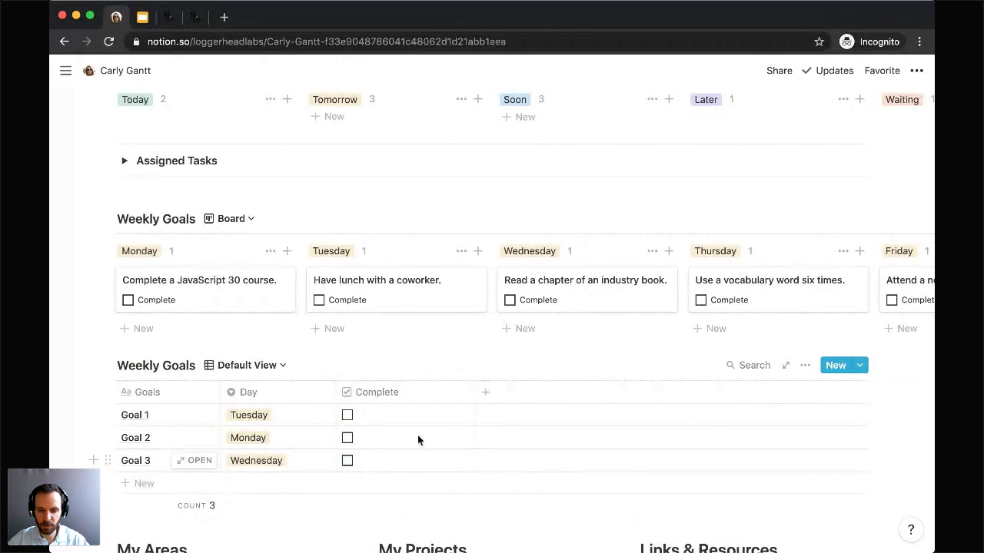
click(281, 365)
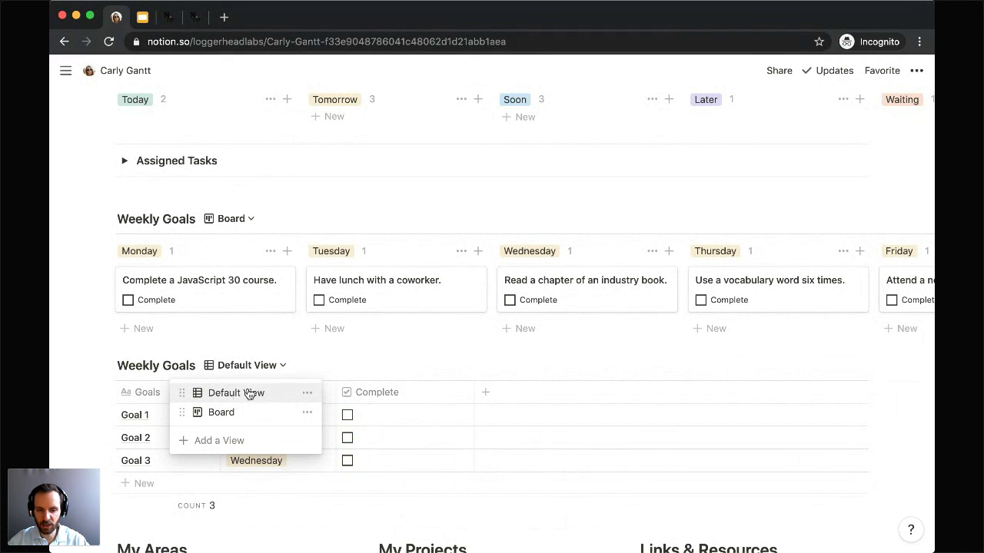
click(228, 411)
Open the contacts page under Links & Resources and look through the Loggerhead Labs Contacts table's names, companies and client teams.
scroll(227, 425, down, 1)
scroll(227, 425, down, 5)
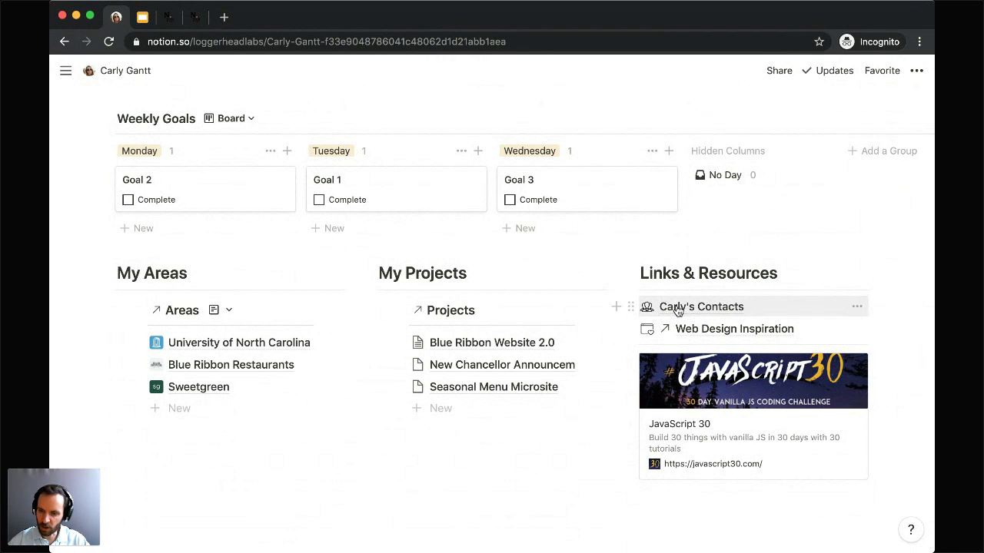
click(677, 309)
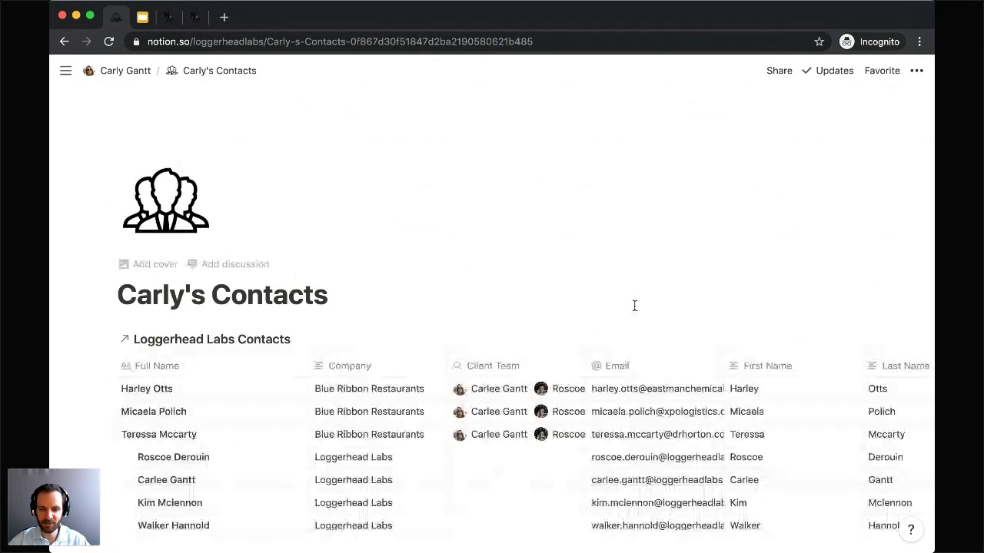
scroll(634, 306, down, 3)
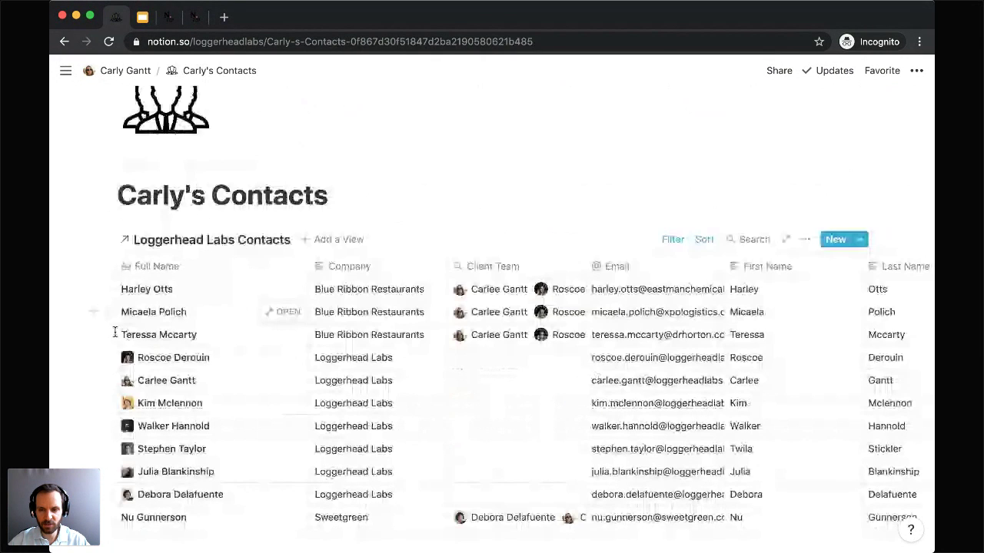
scroll(138, 349, down, 2)
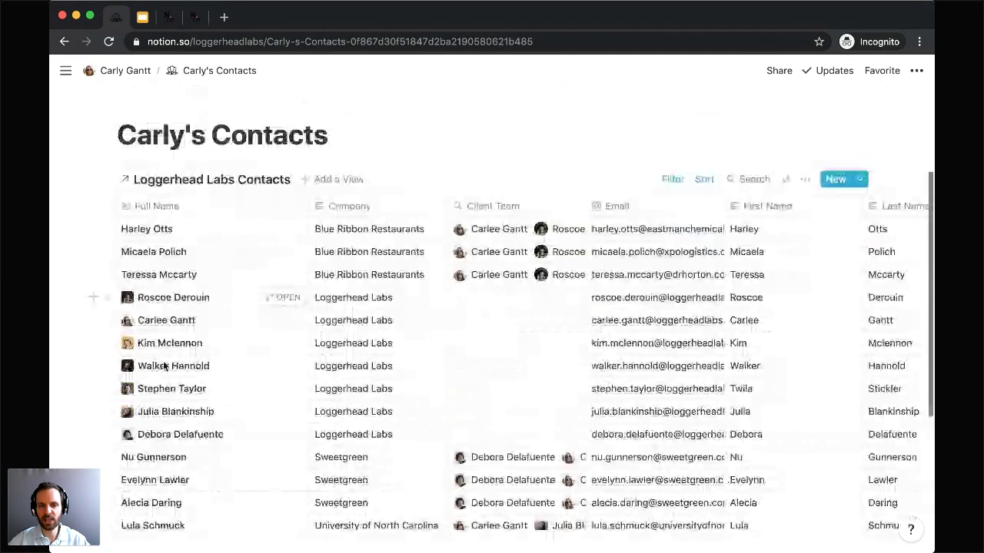
scroll(164, 367, down, 3)
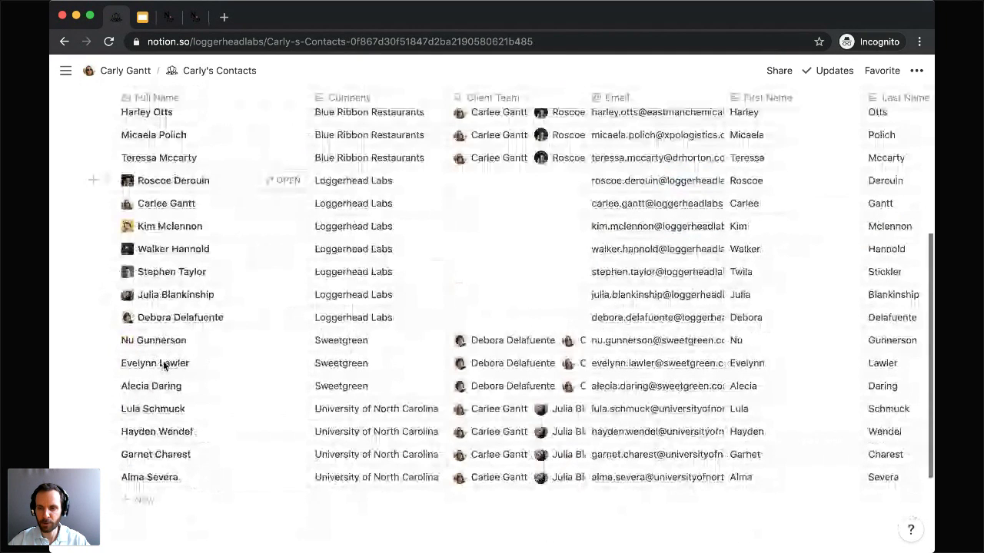
scroll(164, 367, up, 2)
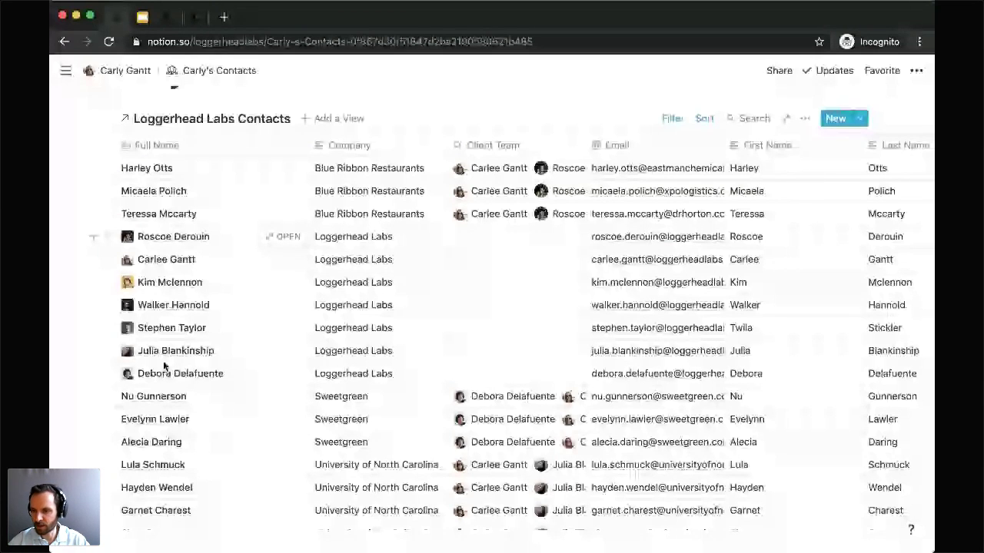
scroll(164, 367, up, 1)
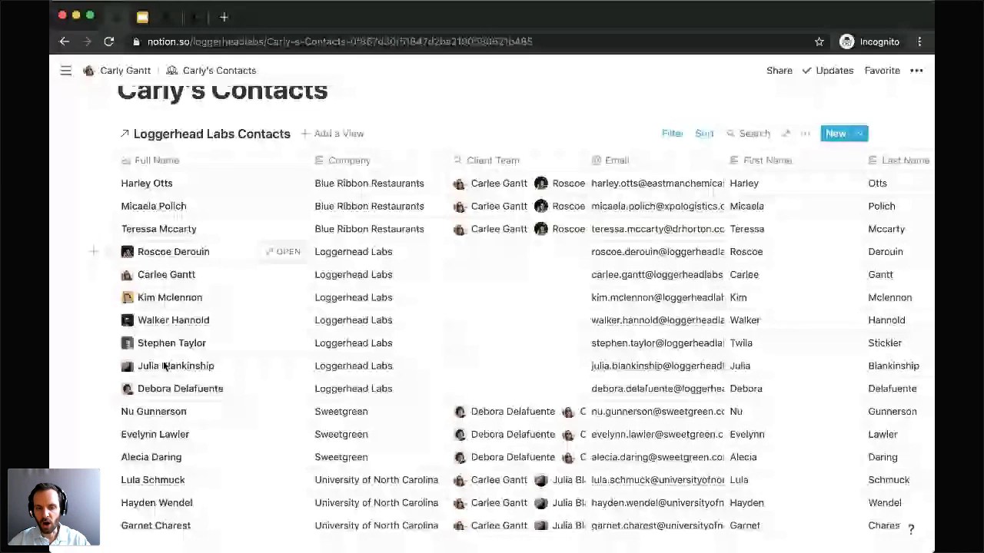
scroll(163, 366, up, 1)
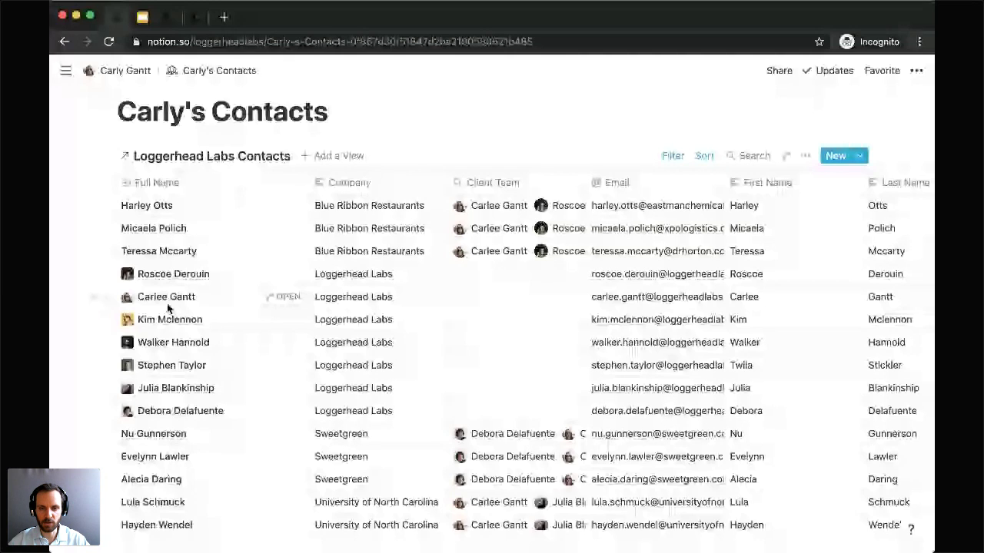
scroll(257, 286, down, 2)
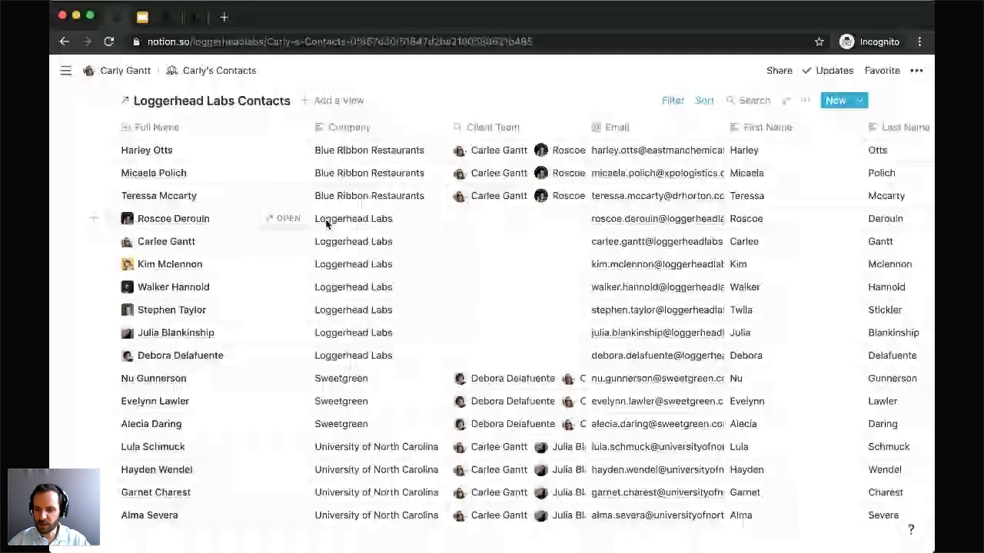
Return to the personal page and delete the newly built Weekly Goals database with Goals 1 to 3.
key(super+bracketleft)
scroll(707, 416, down, 1)
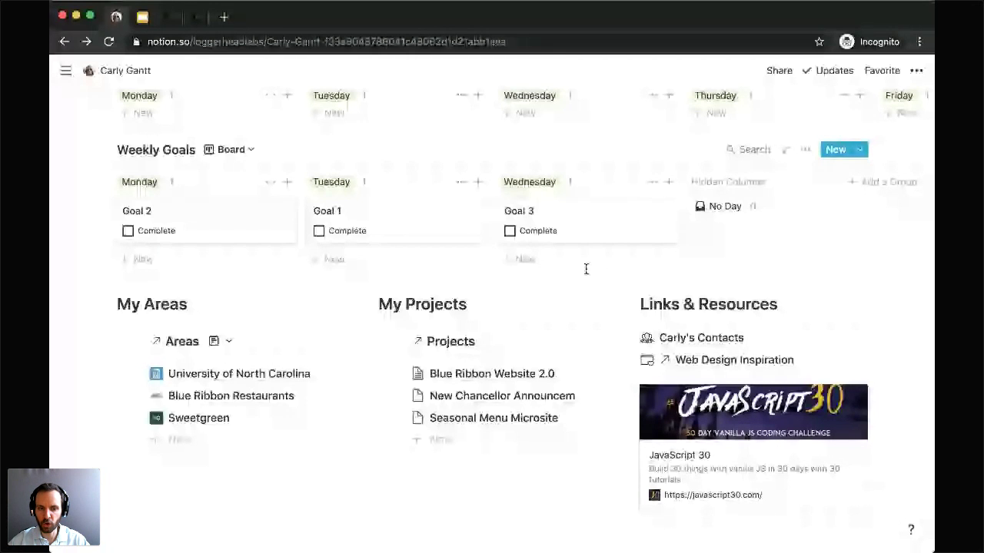
scroll(586, 269, up, 2)
click(106, 292)
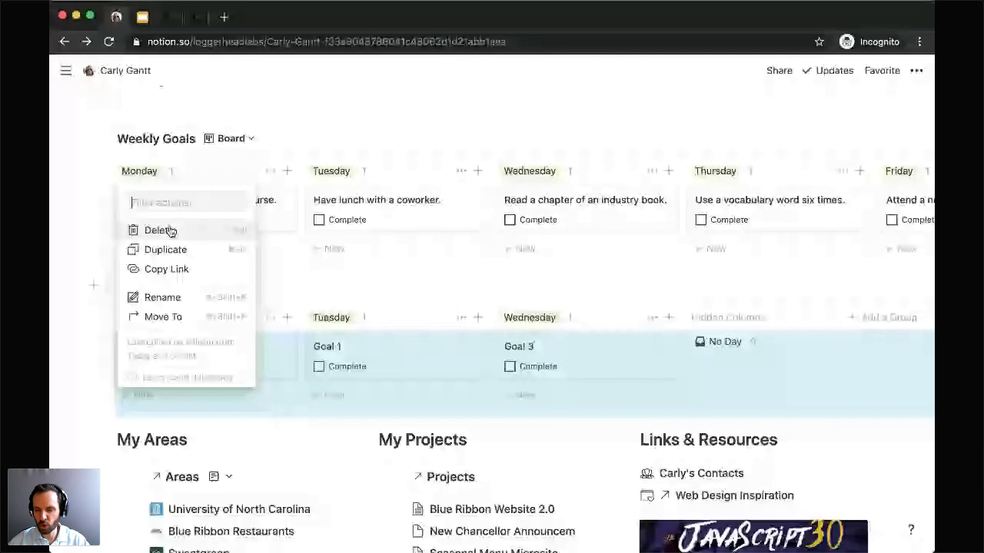
click(159, 231)
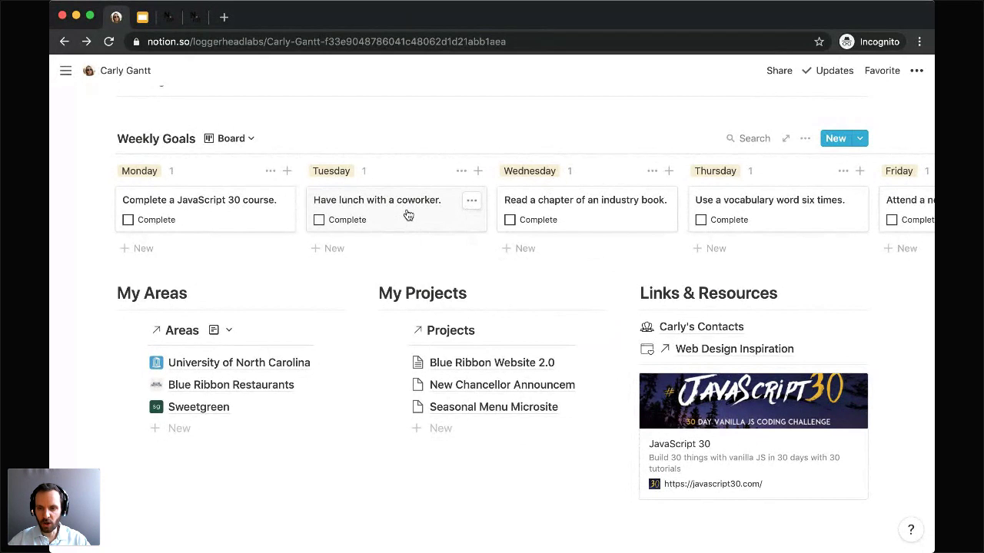
Review the personal page up to its planner, view the notion.vip article Personal Pages in Team Workspaces, and return to the page.
scroll(408, 215, up, 3)
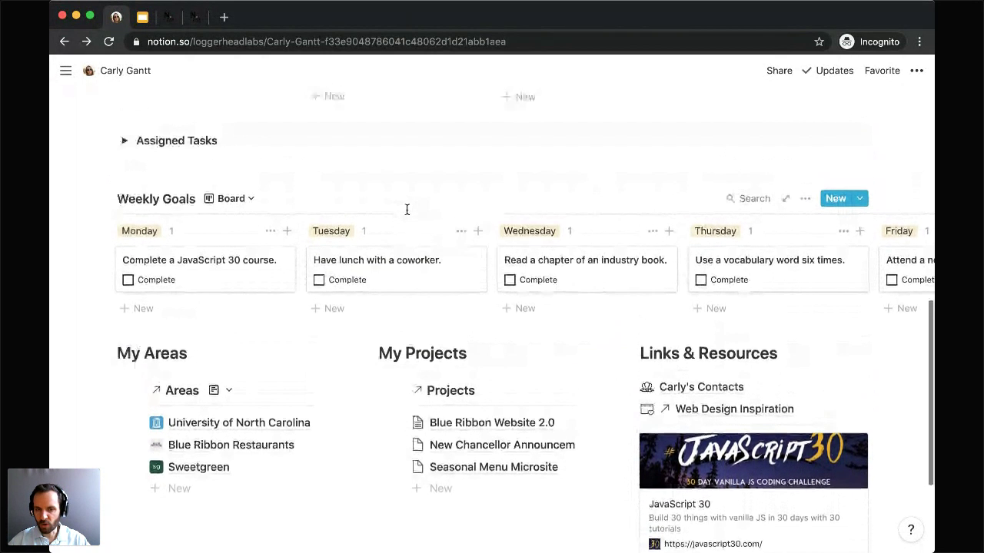
scroll(406, 209, up, 4)
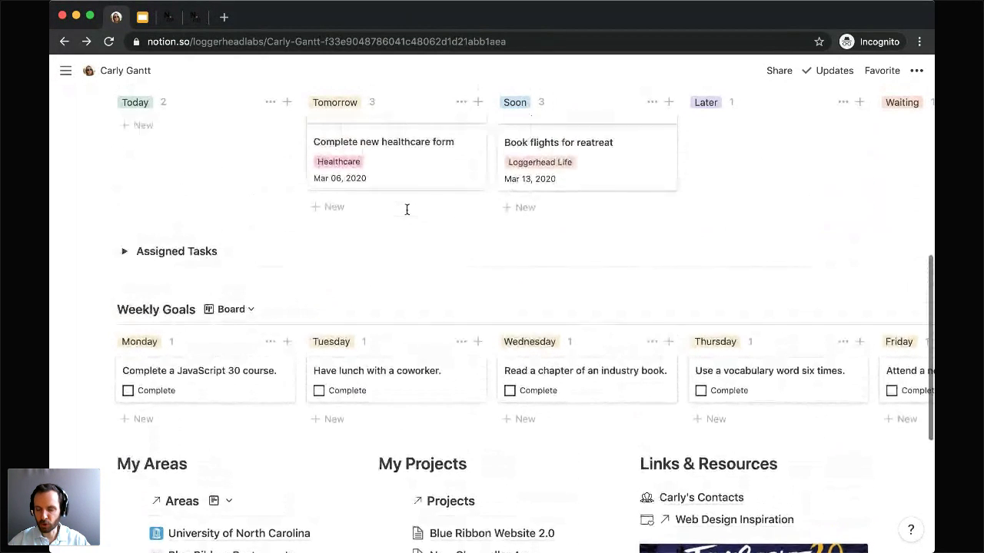
scroll(406, 209, up, 6)
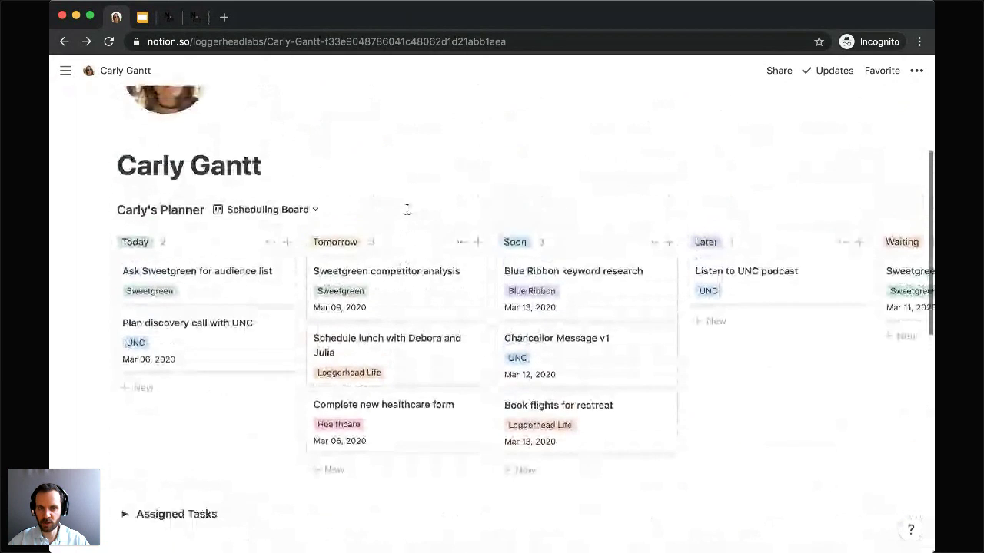
scroll(407, 209, up, 2)
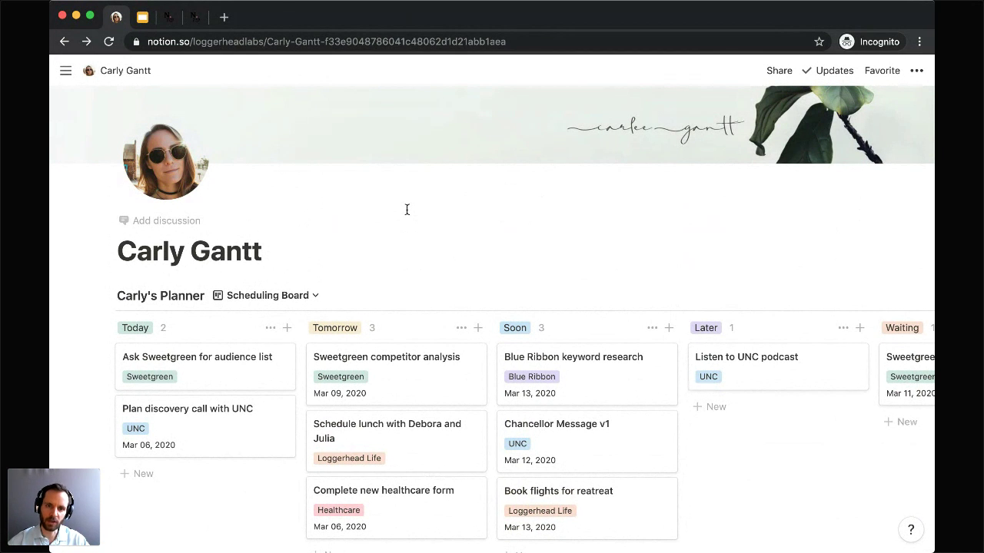
click(172, 17)
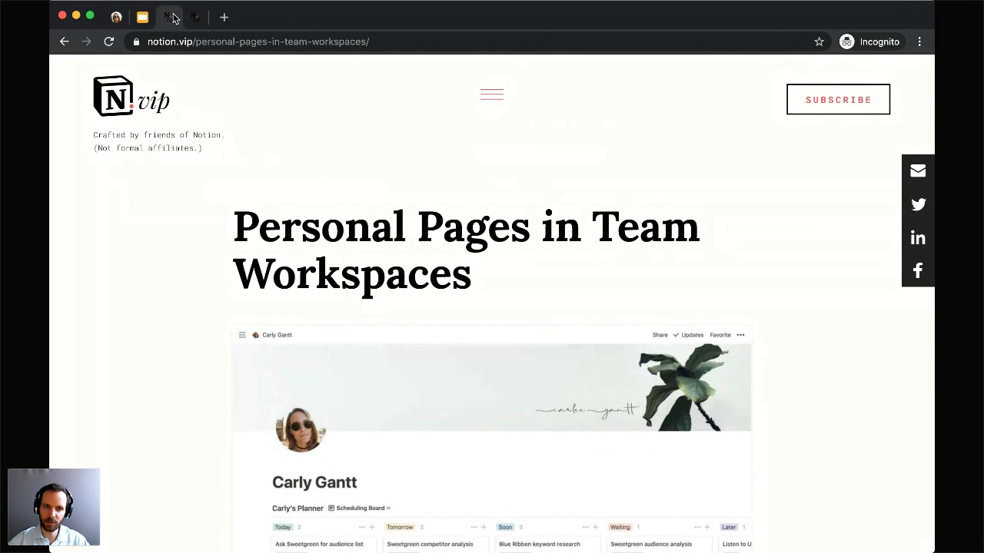
click(116, 17)
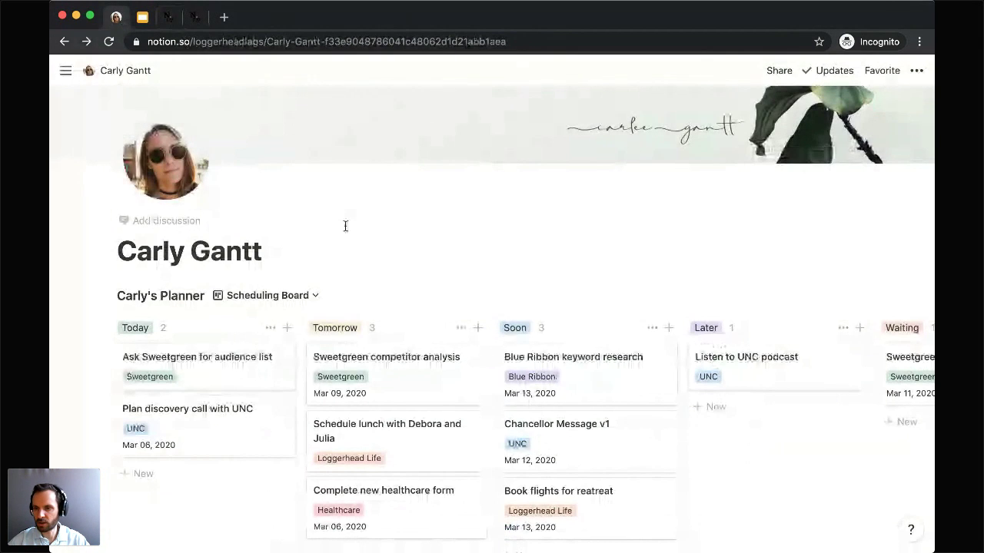
Look over the personal page's planner, Weekly Goals board and the start of My Areas, My Projects and Links & Resources, and return to its cover.
scroll(374, 245, down, 5)
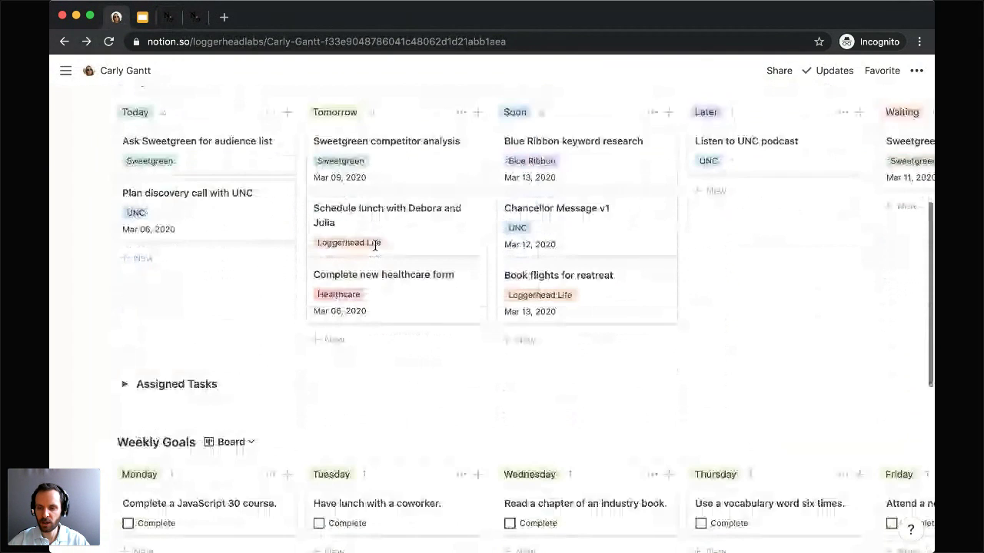
scroll(374, 245, down, 3)
scroll(374, 250, up, 2)
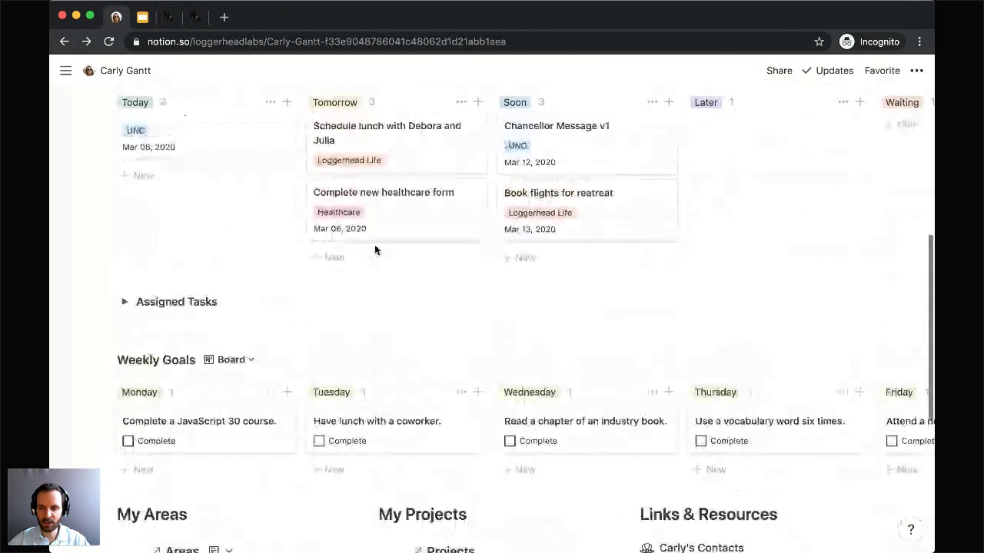
scroll(375, 250, up, 5)
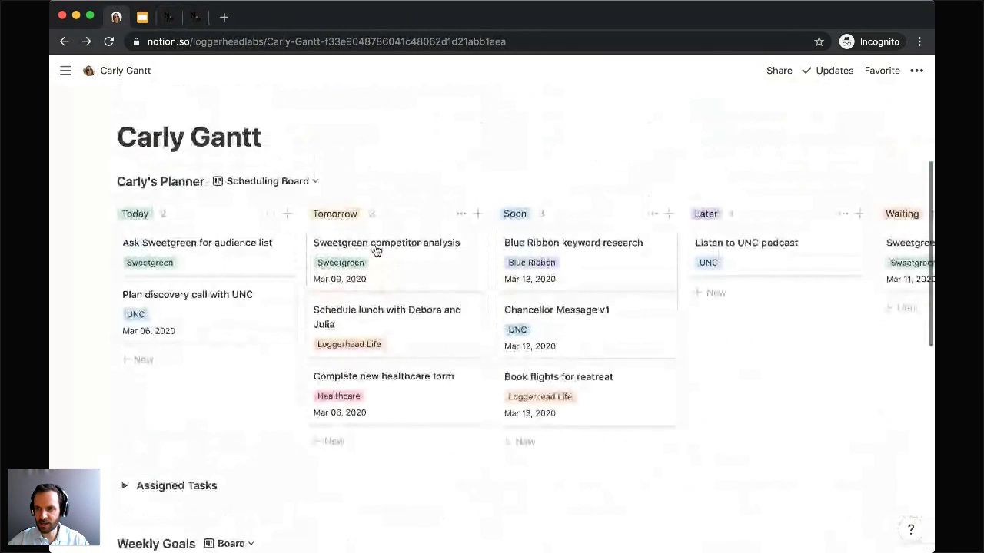
scroll(375, 245, up, 2)
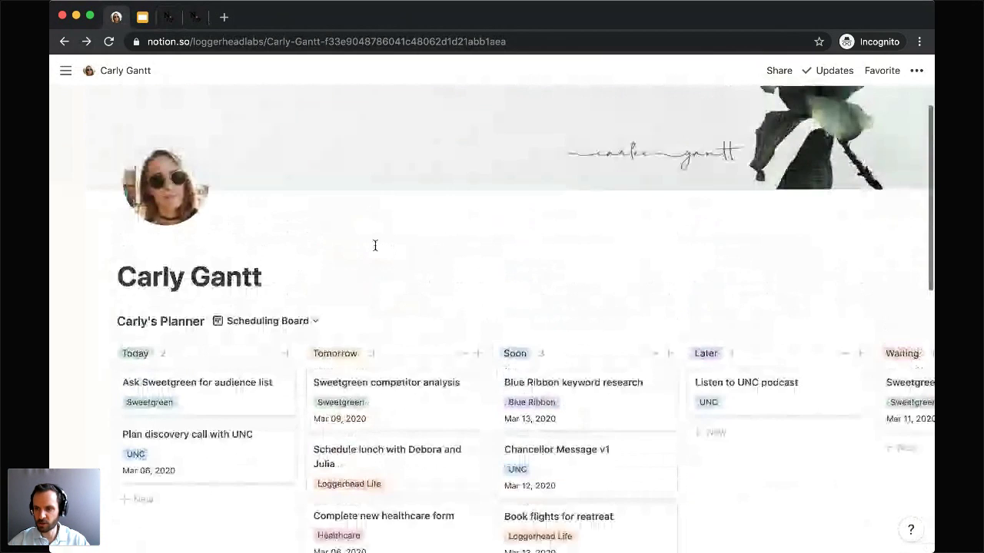
scroll(375, 245, up, 2)
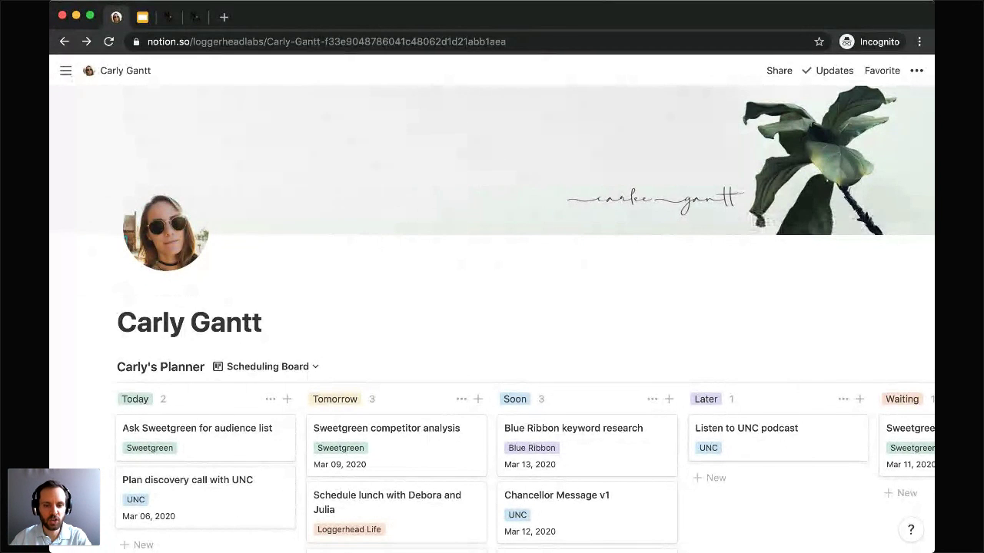
Switch from the Notion page to the Google Slides presentation and show its notion.vip contact slide.
key(super+Tab)
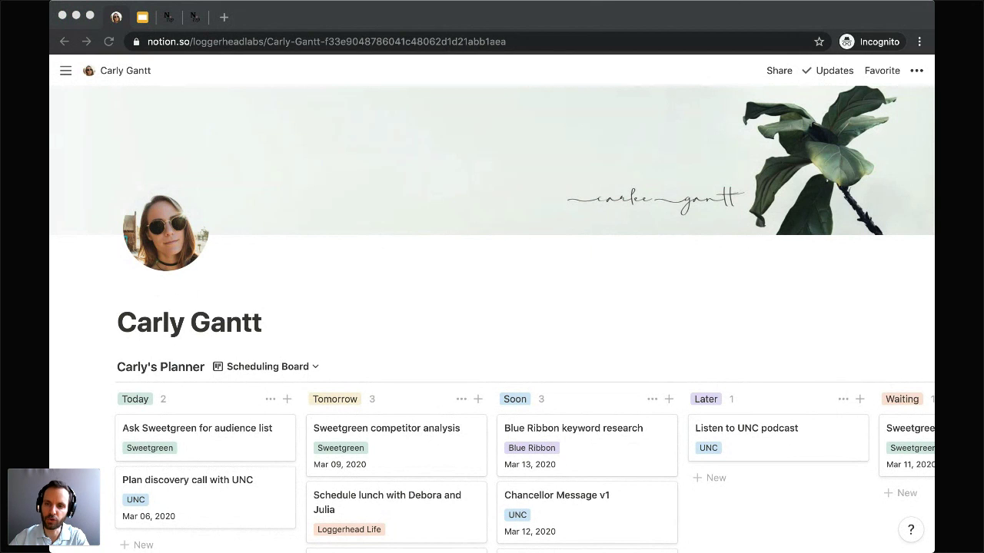
click(446, 26)
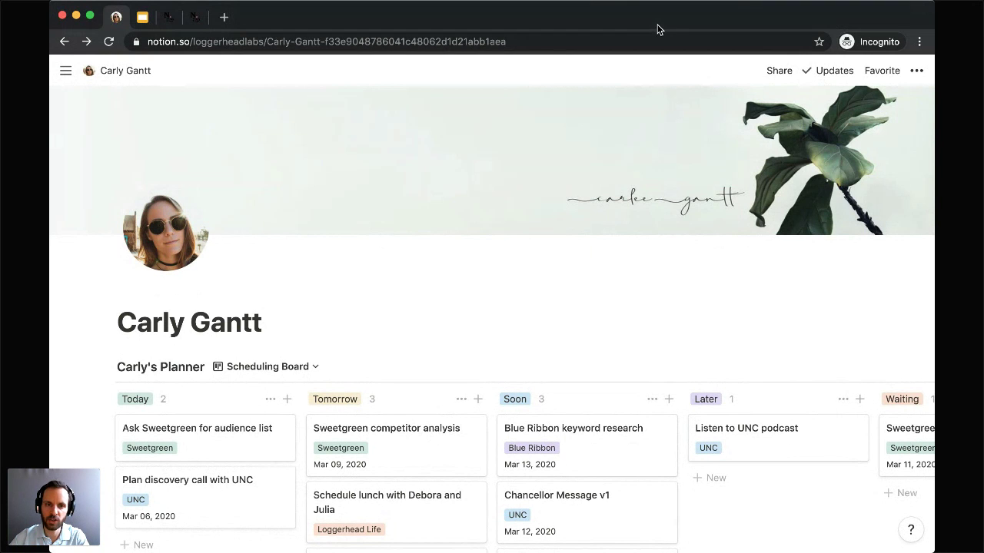
click(152, 26)
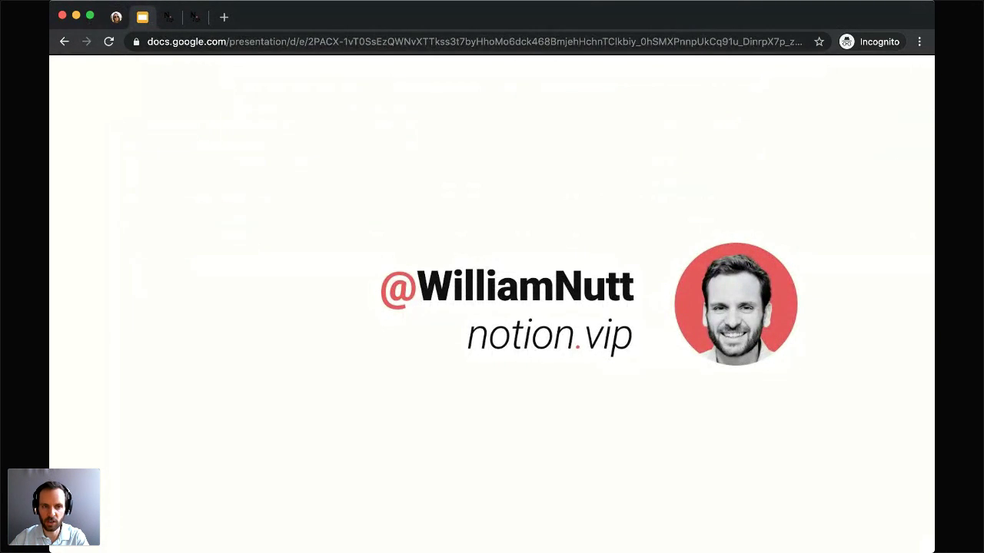